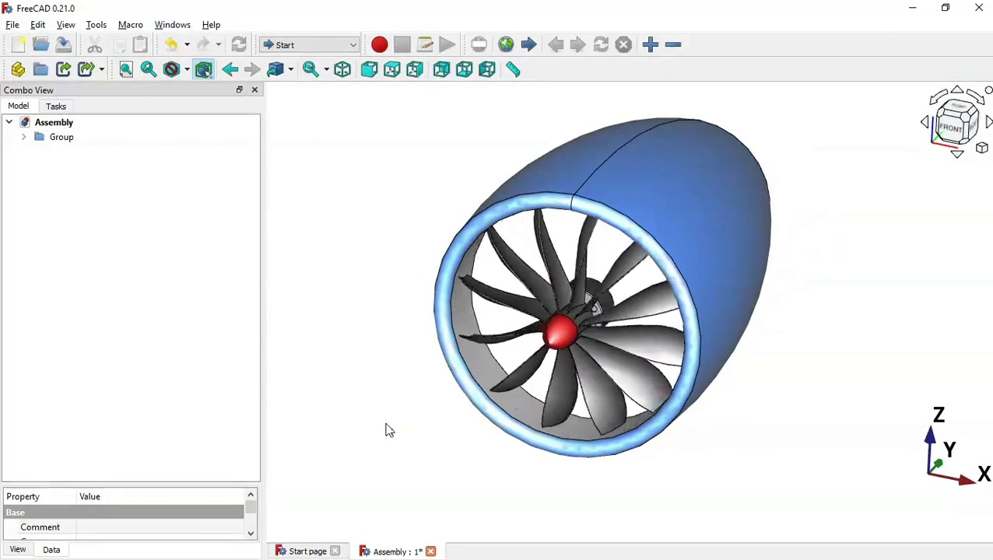
Inspect the finished turbofan in right, front and isometric views, zooming and orbiting the nacelle.
key(3)
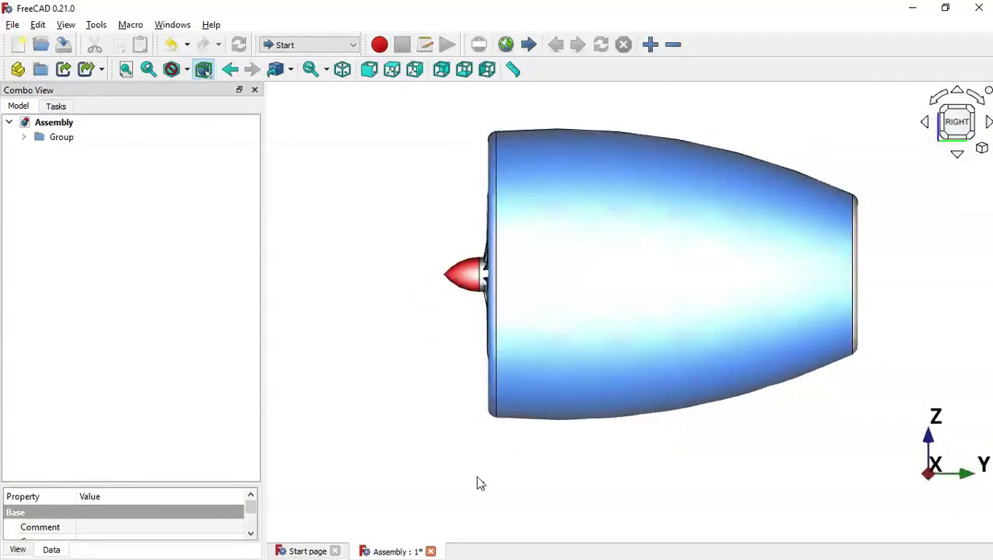
key(1)
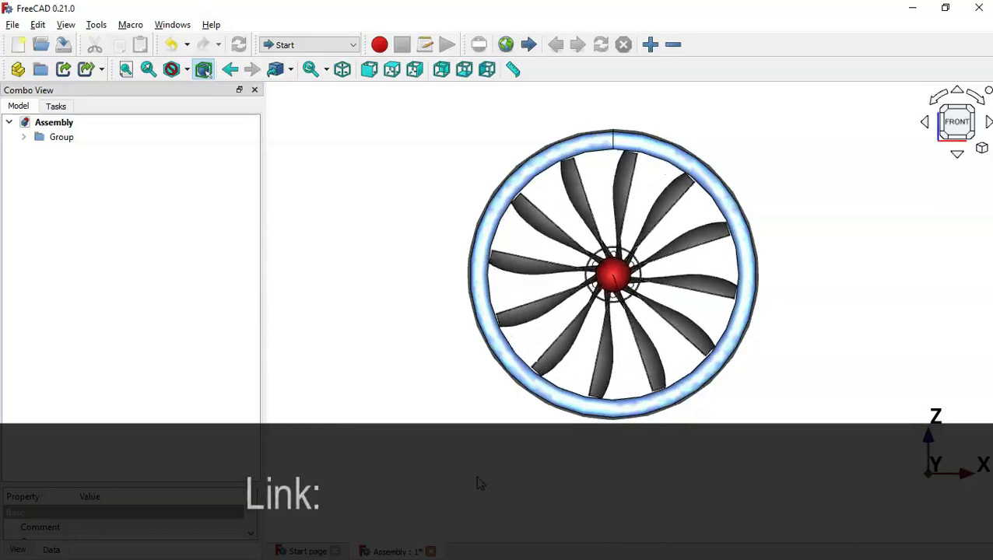
key(0)
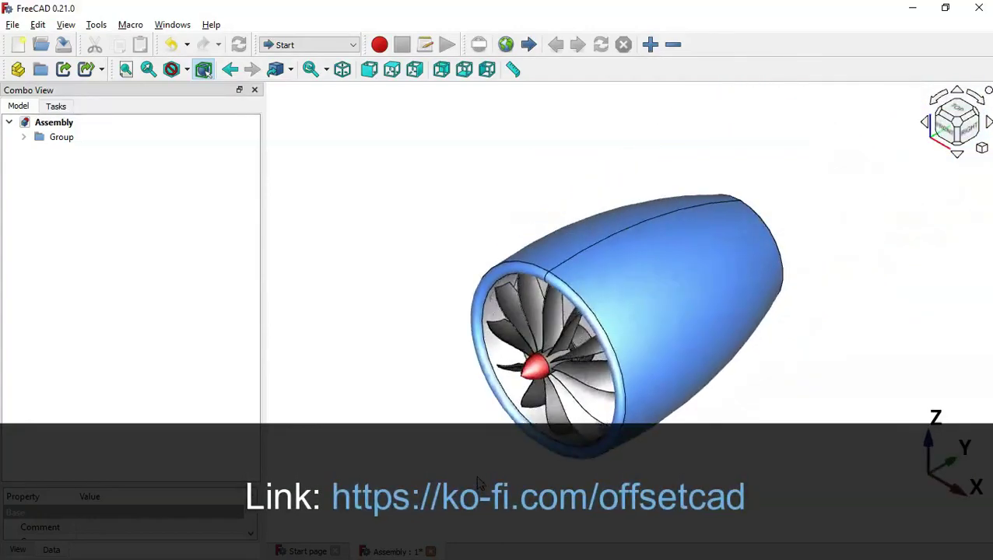
scroll(479, 483, up, 1)
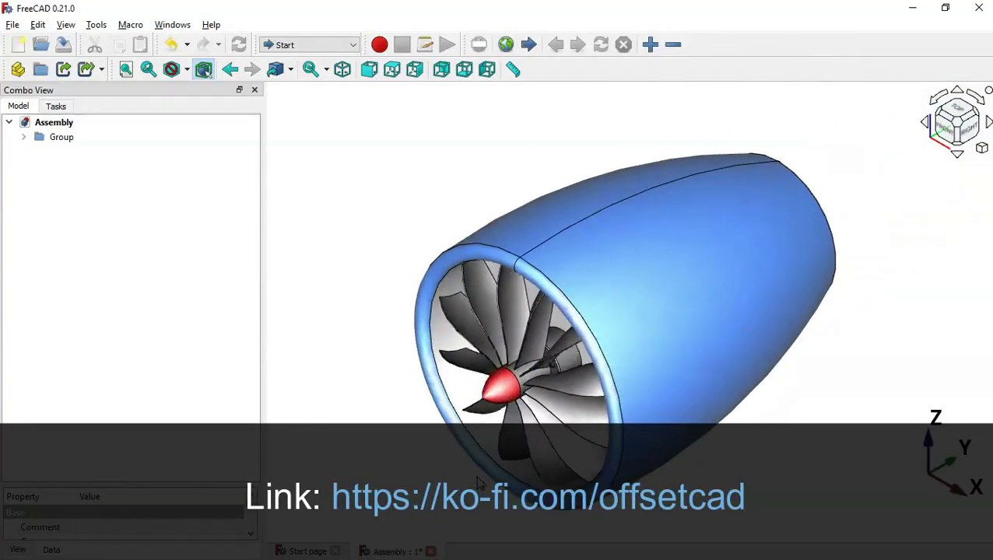
scroll(478, 482, up, 1)
scroll(479, 483, up, 1)
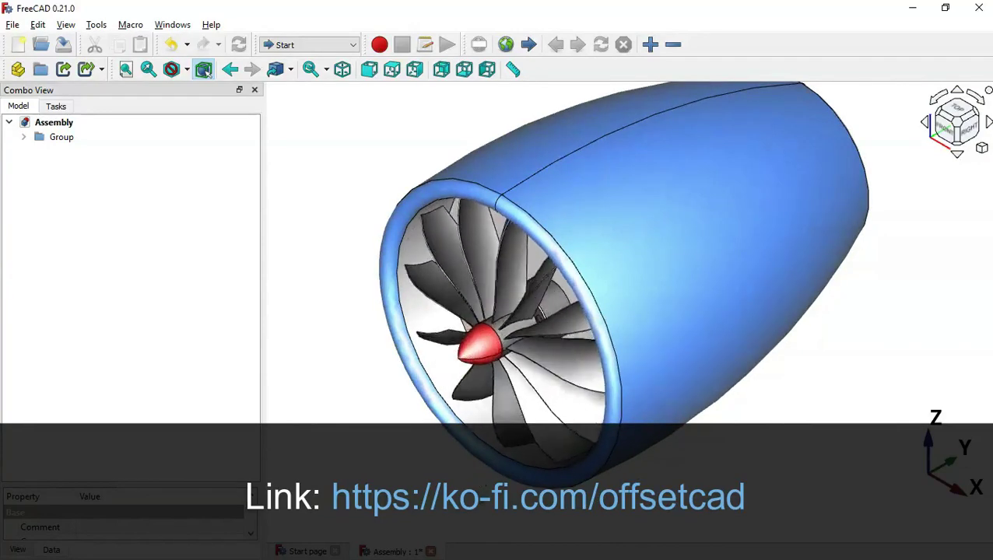
middle_drag(479, 482, 495, 520)
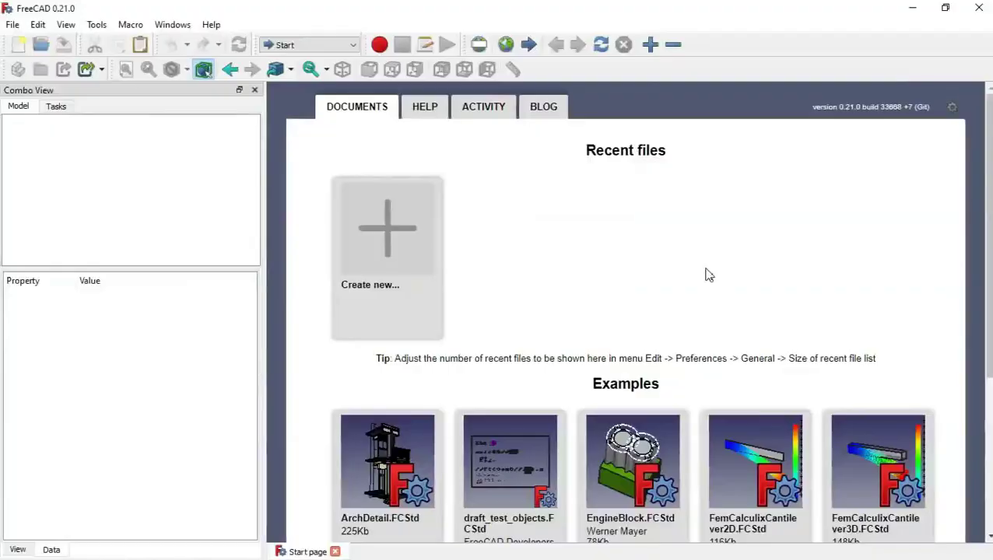
Create a new empty document in the Part Design workbench.
click(391, 256)
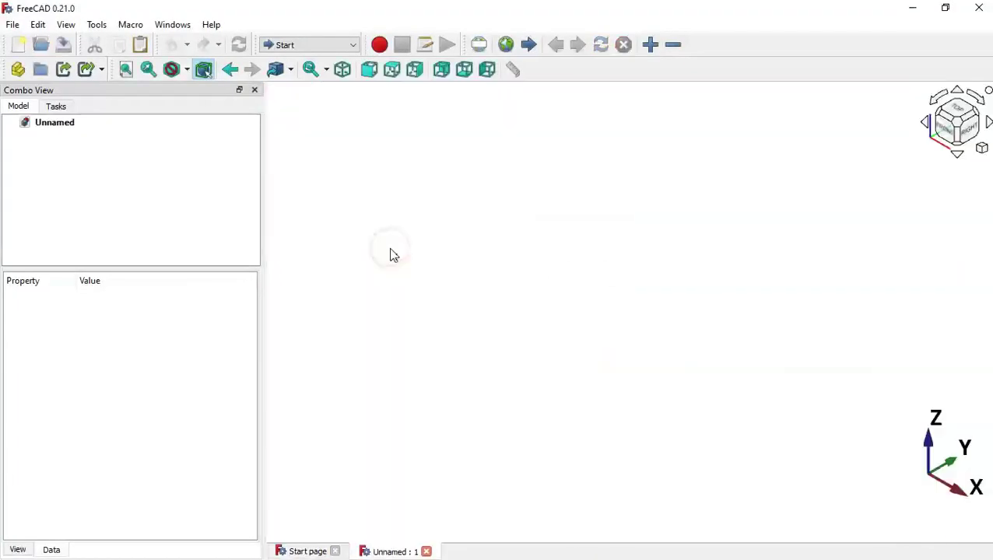
click(313, 47)
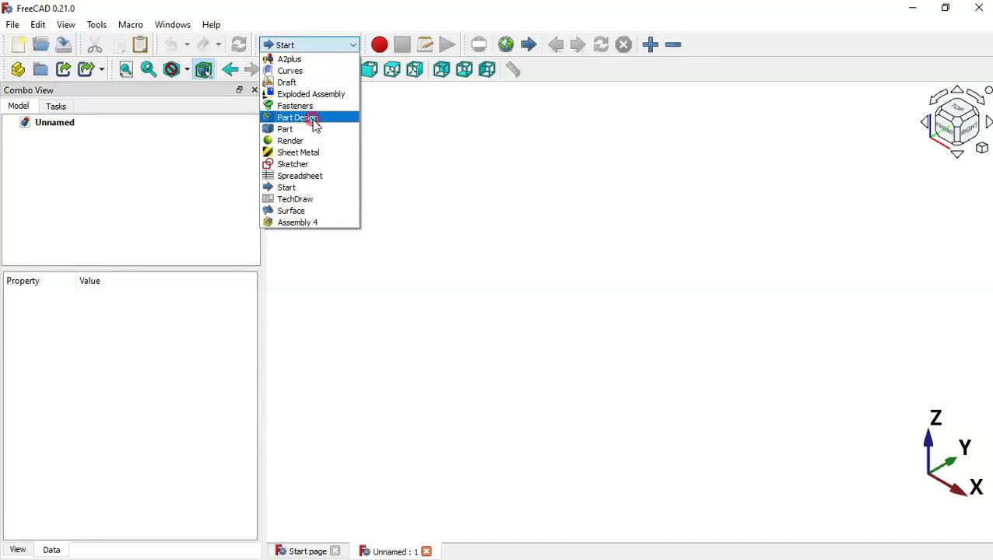
click(315, 119)
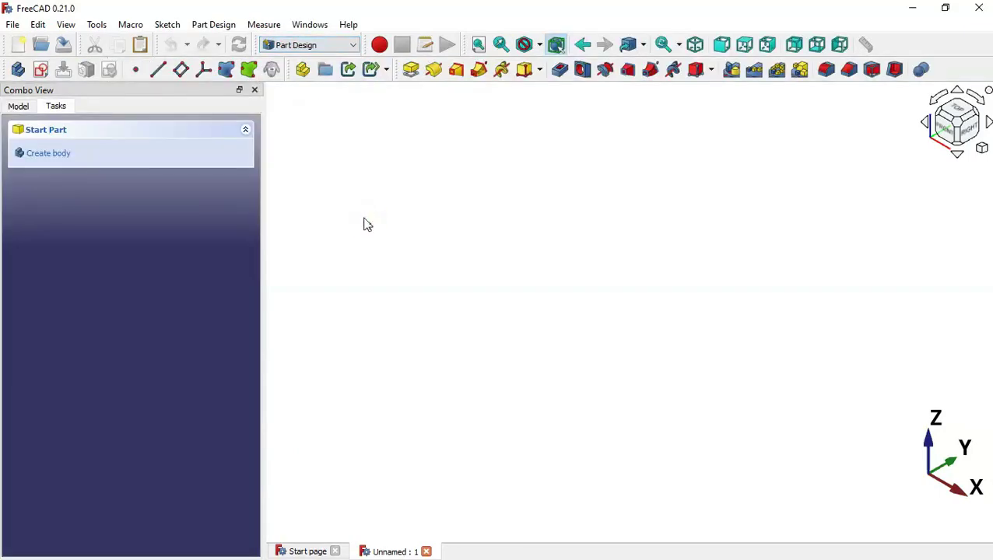
key(alt+Tab)
Scroll the 110.pdf drawing down to the spinner and hub dimensions.
ctrl+scroll(568, 467, up, 2)
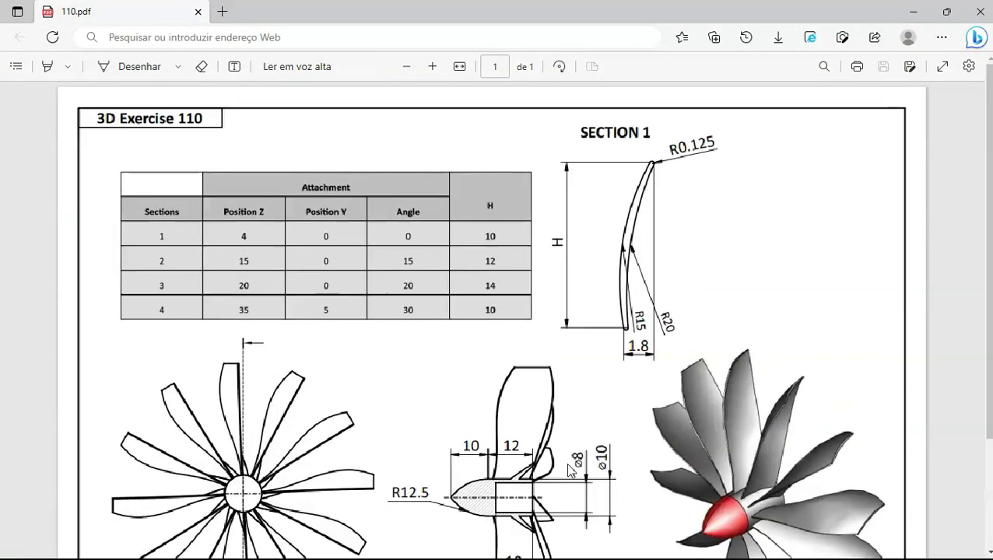
scroll(632, 366, down, 2)
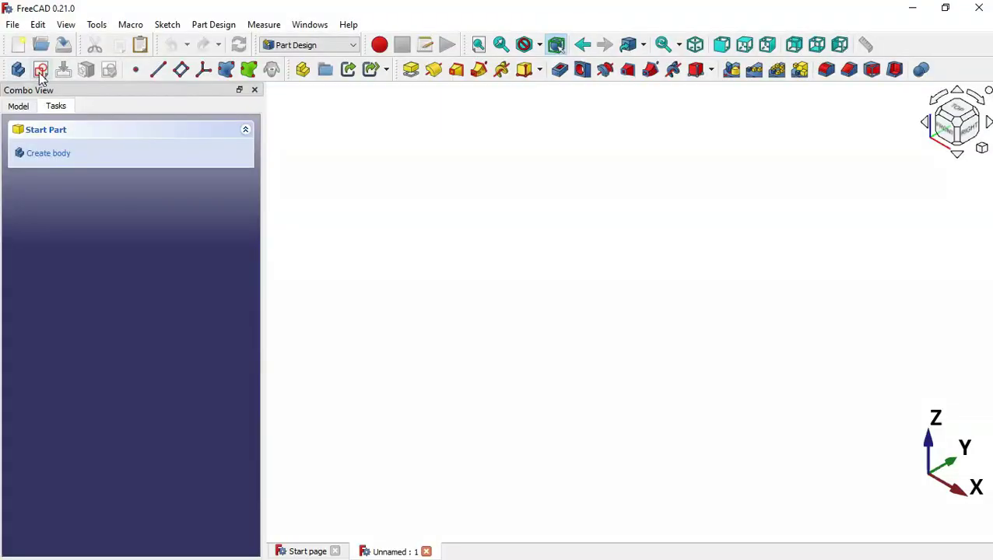
Create a new sketch attached to the YZ plane for the spinner profile.
click(40, 70)
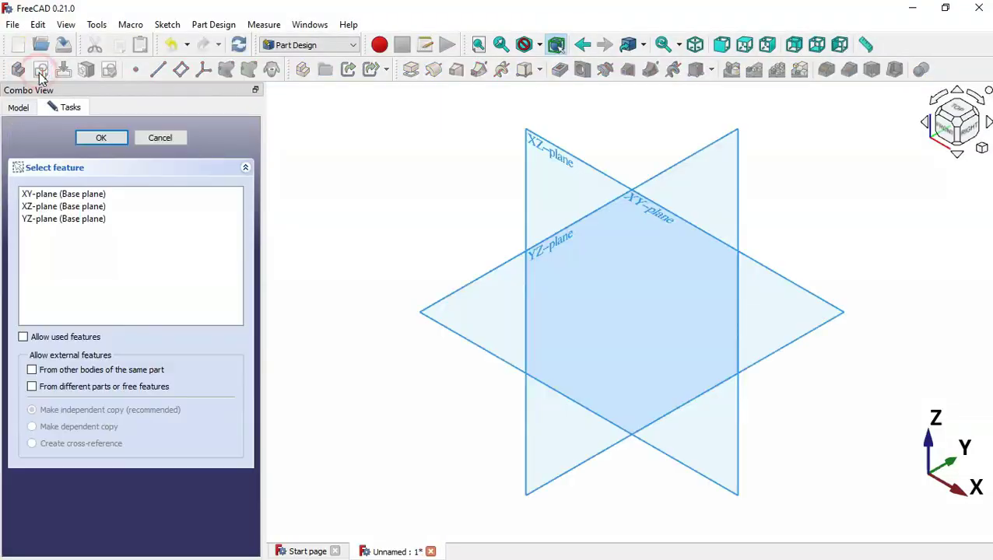
click(542, 252)
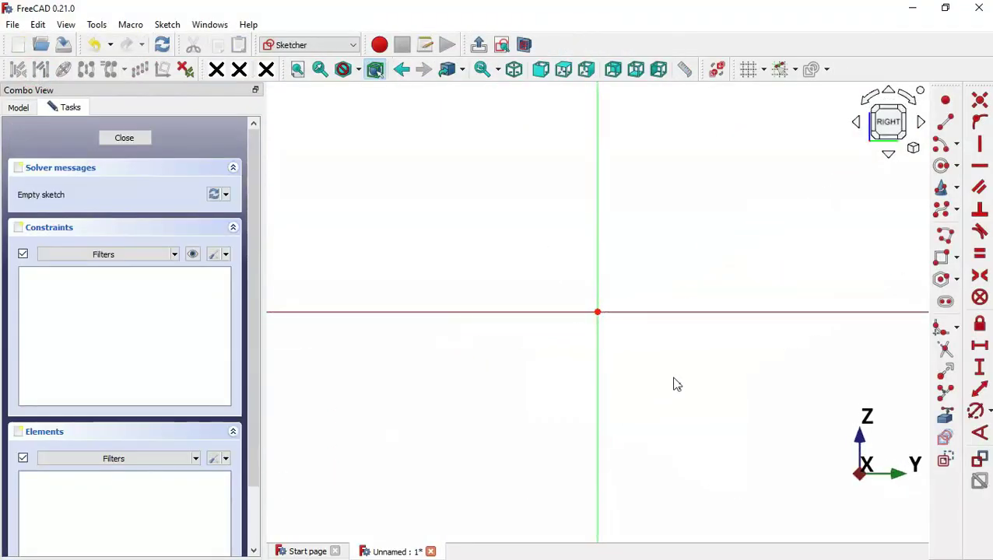
scroll(676, 386, down, 5)
scroll(527, 426, down, 5)
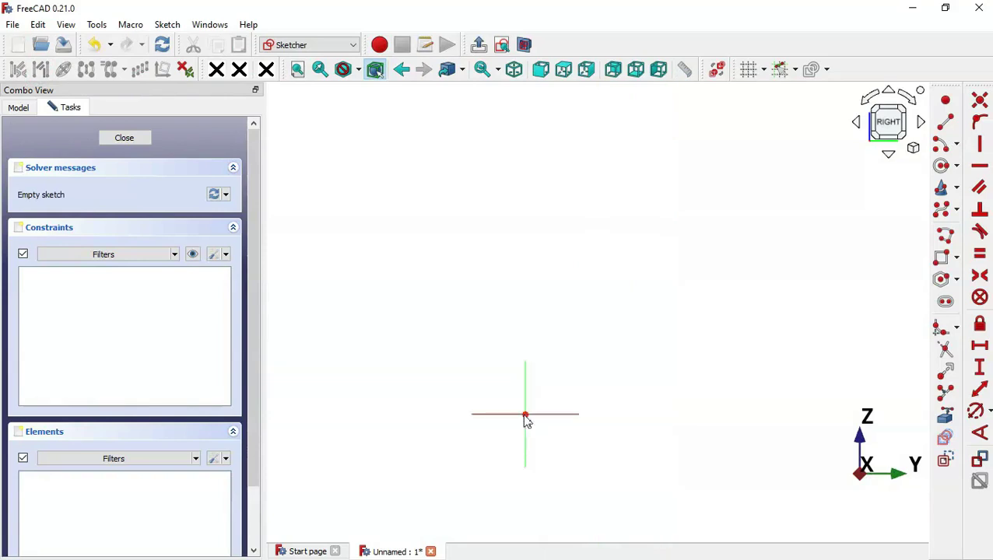
scroll(558, 444, up, 3)
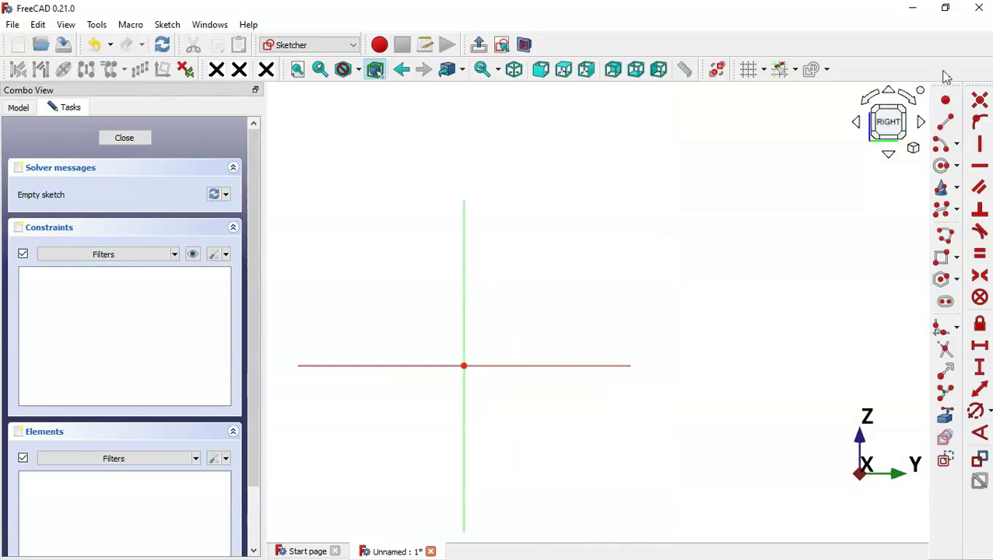
click(946, 234)
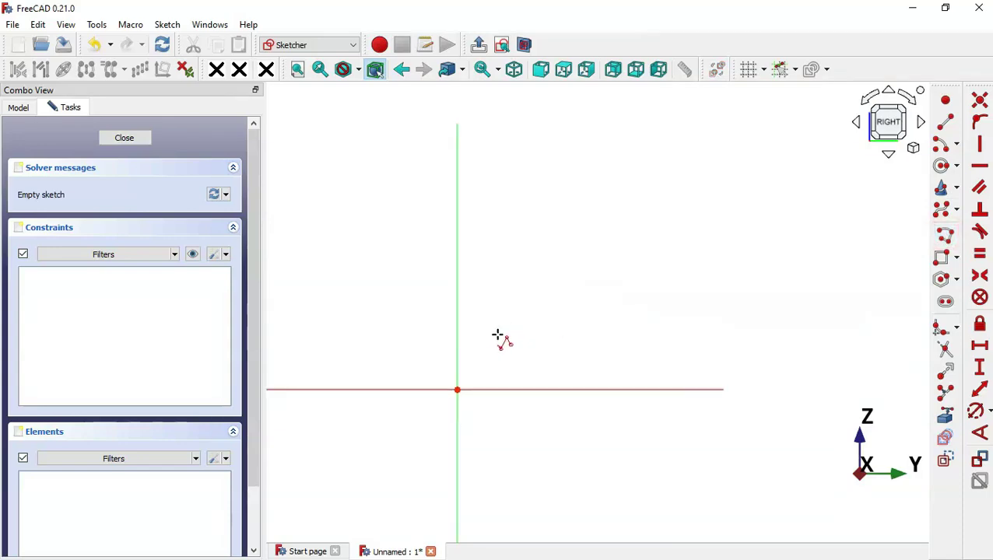
key(alt+Tab)
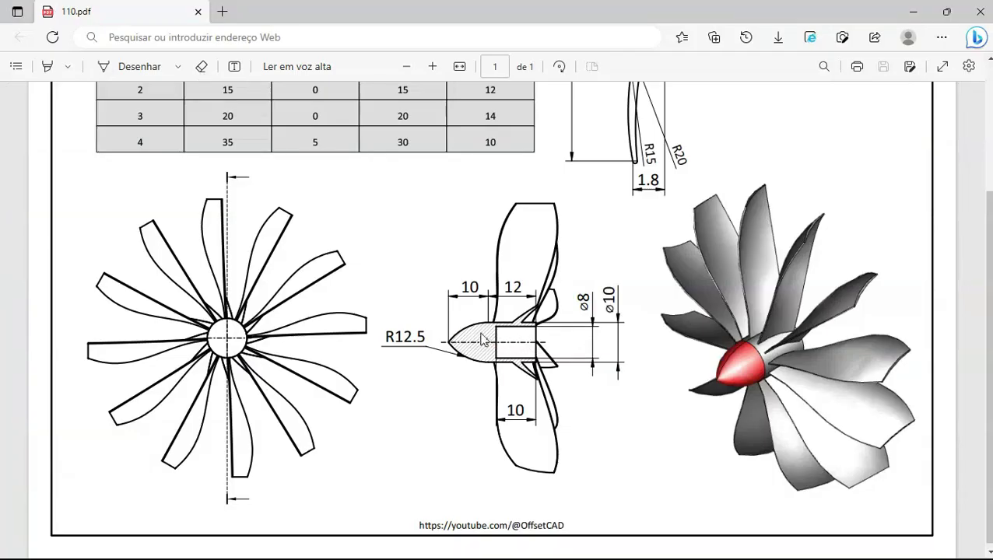
key(alt+Tab)
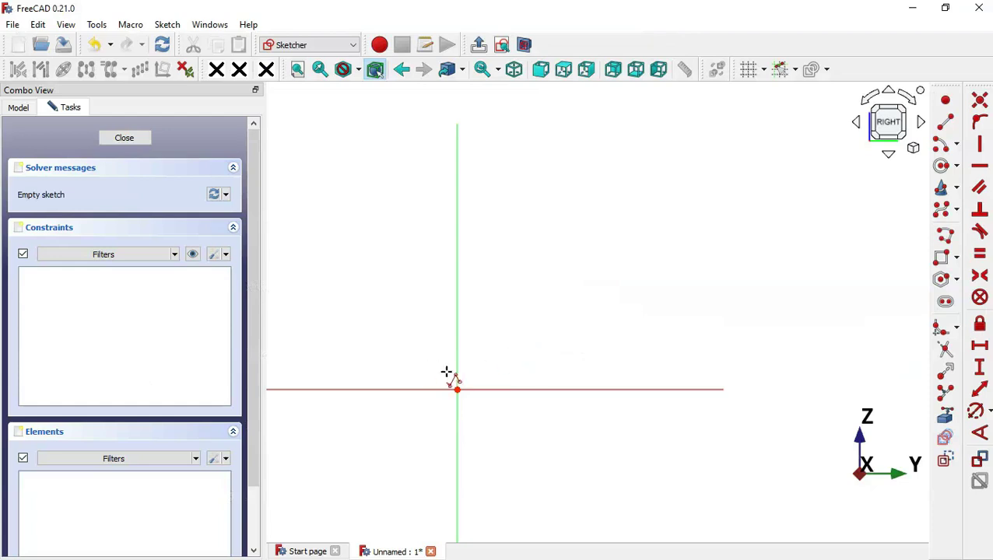
Draw a polyline: a base line along the axis, a vertical right side and a top line.
click(368, 392)
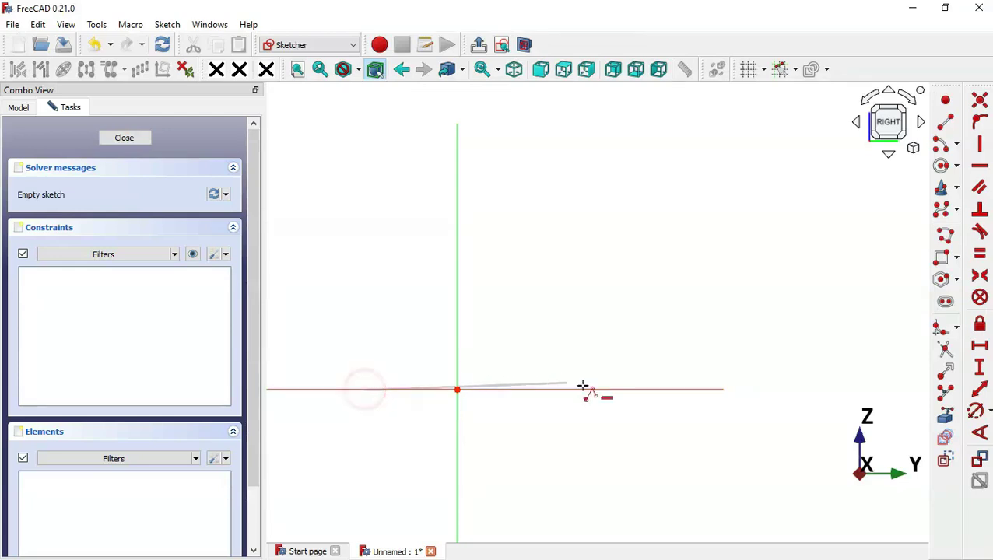
click(629, 389)
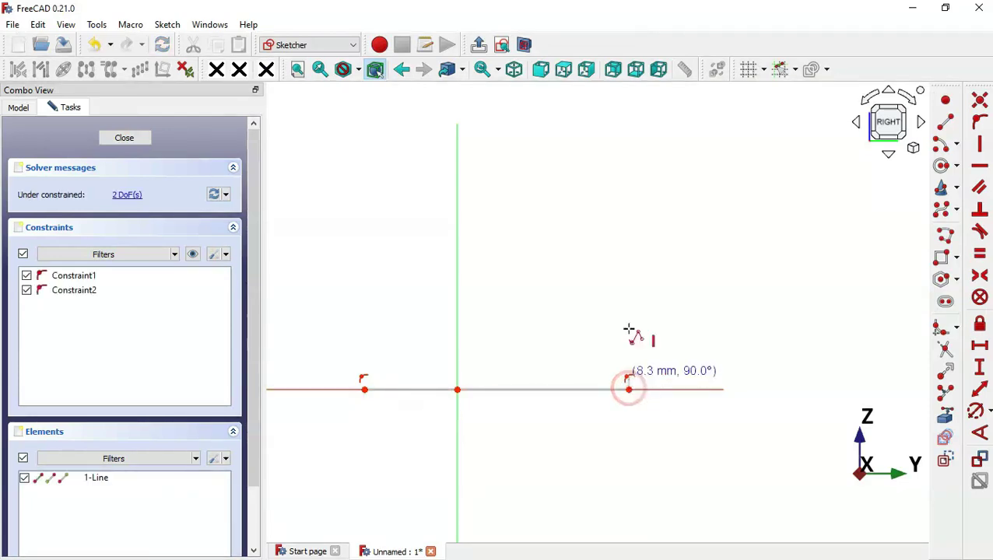
click(629, 278)
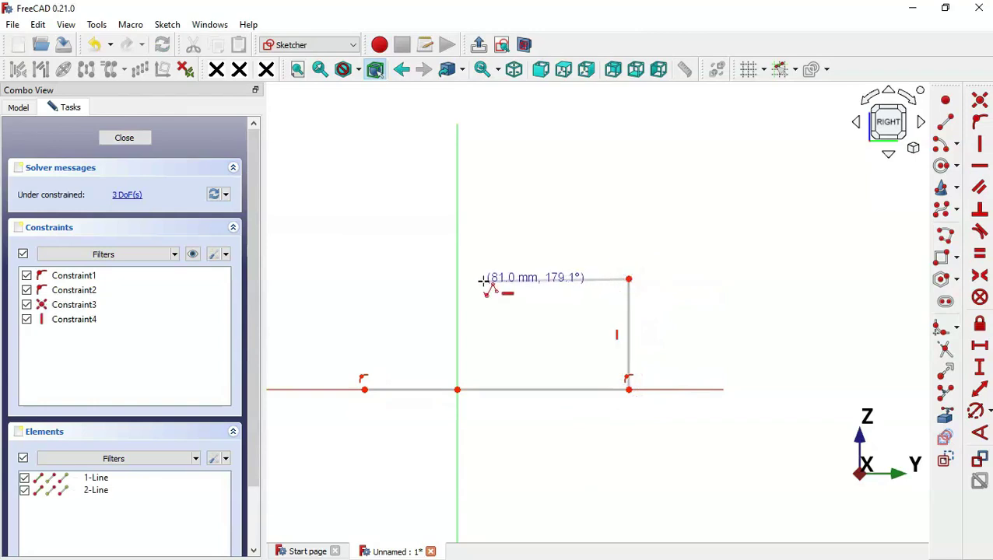
click(484, 279)
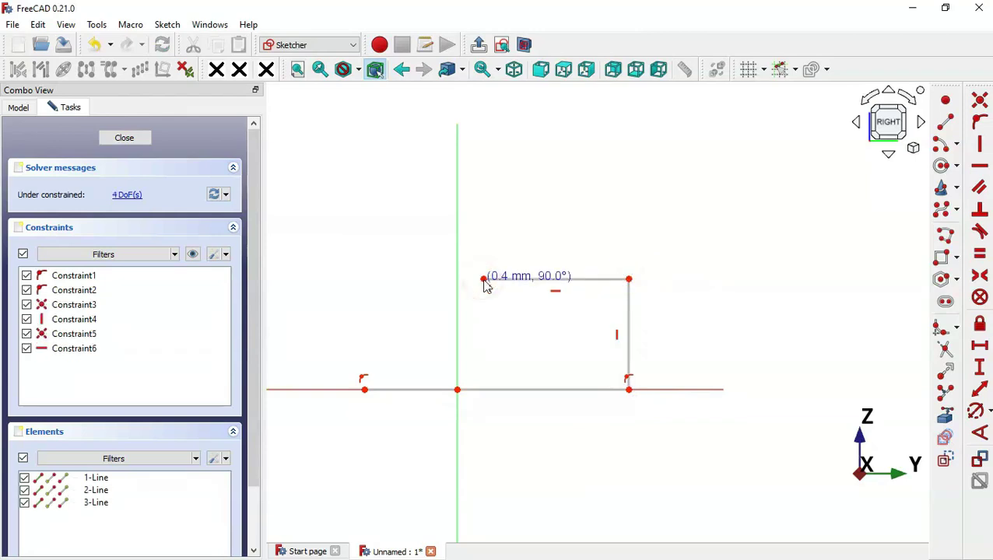
Close the profile with a centre-point arc and make it tangent to the top line.
click(941, 151)
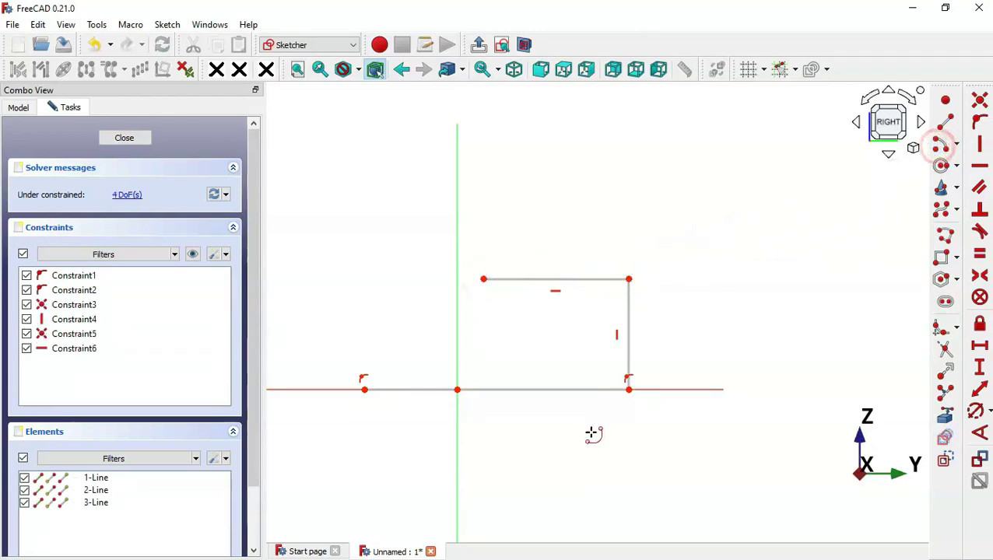
click(549, 454)
click(484, 279)
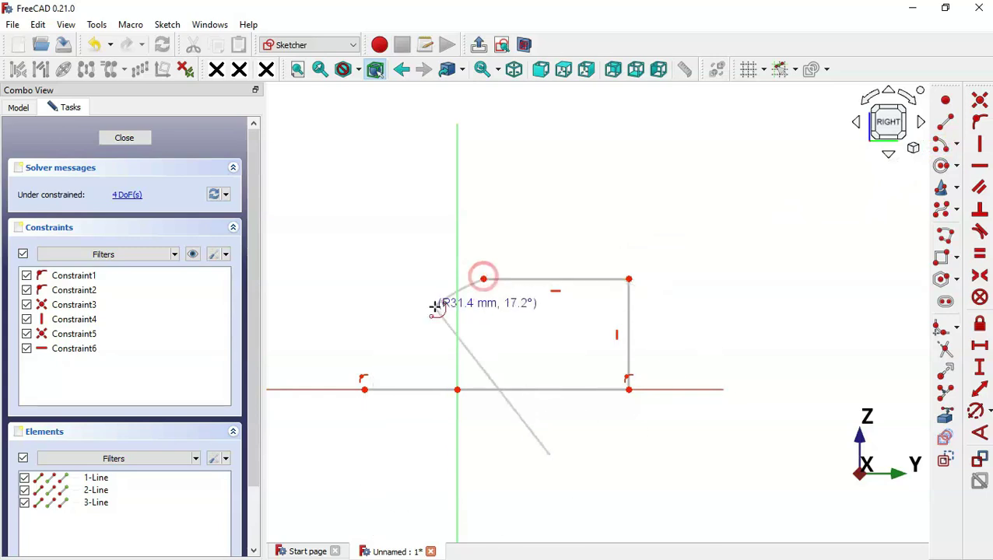
click(364, 389)
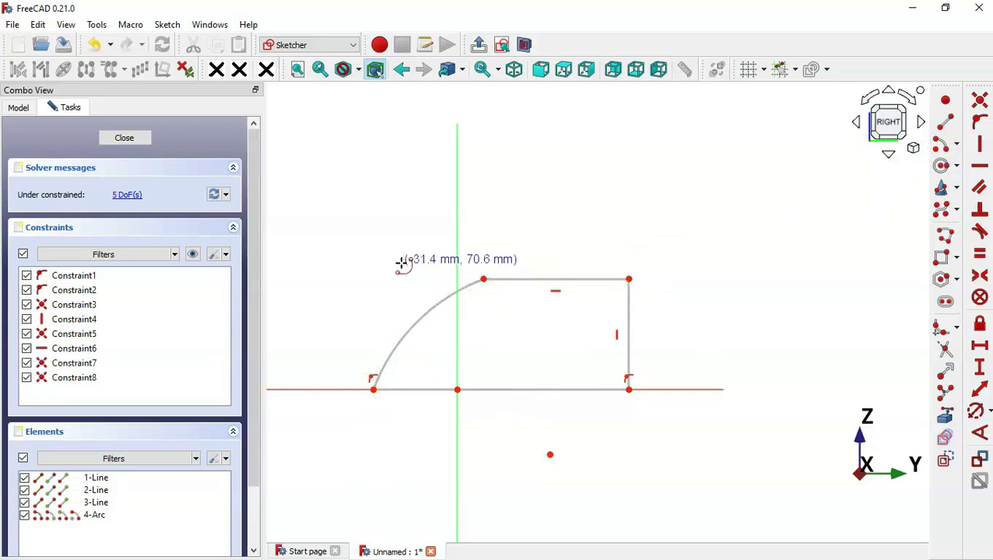
right_click(417, 247)
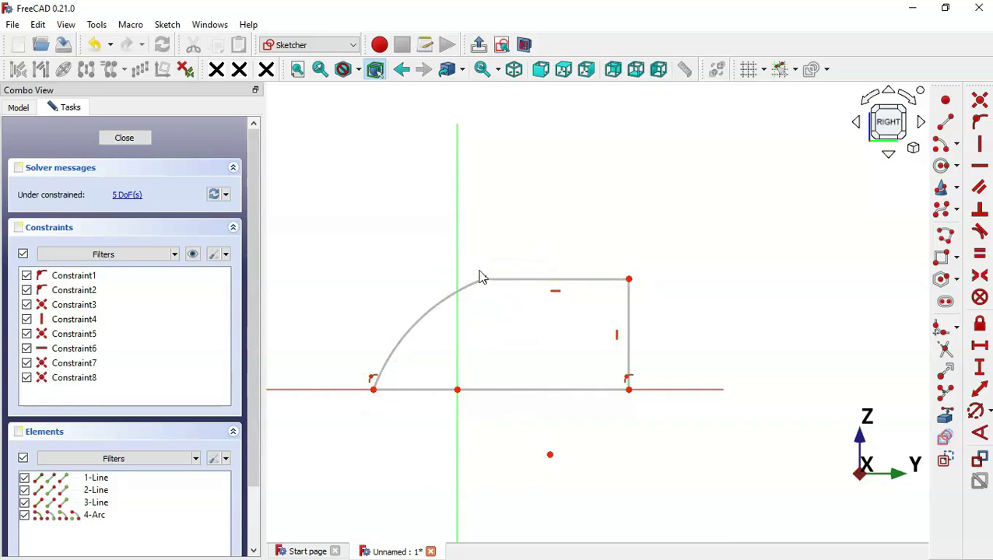
drag(475, 266, 504, 306)
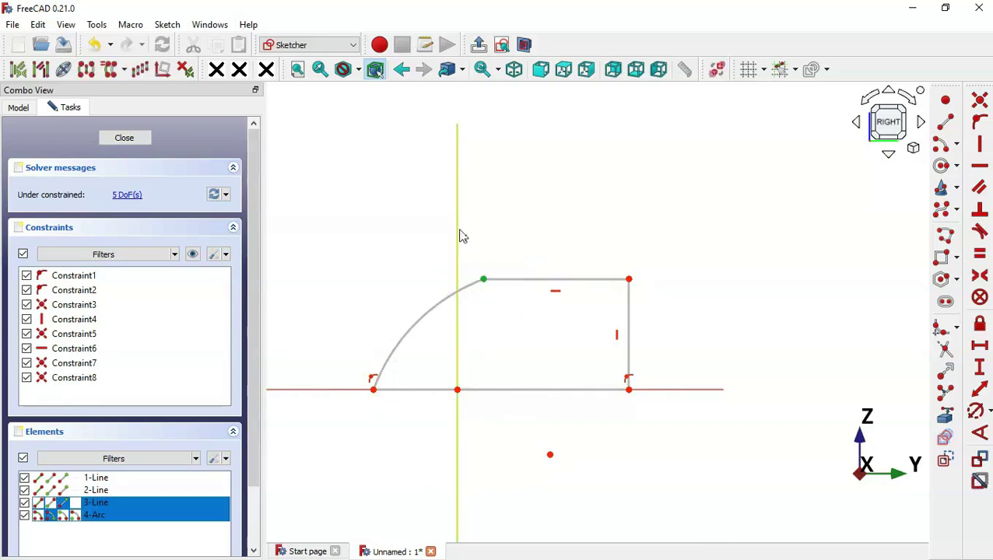
click(980, 232)
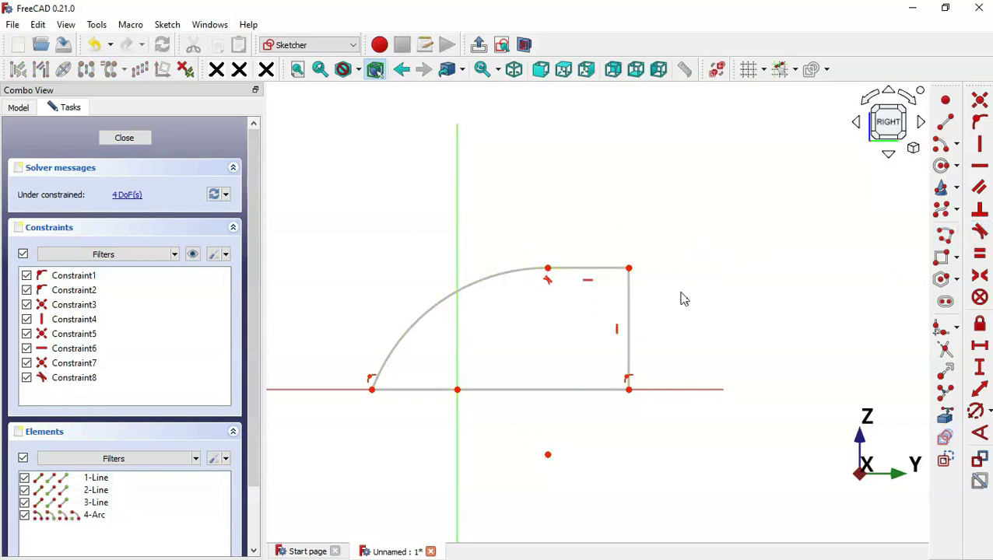
Dimension the right vertical line to 5 mm and the base line to 22 mm.
click(980, 389)
click(630, 335)
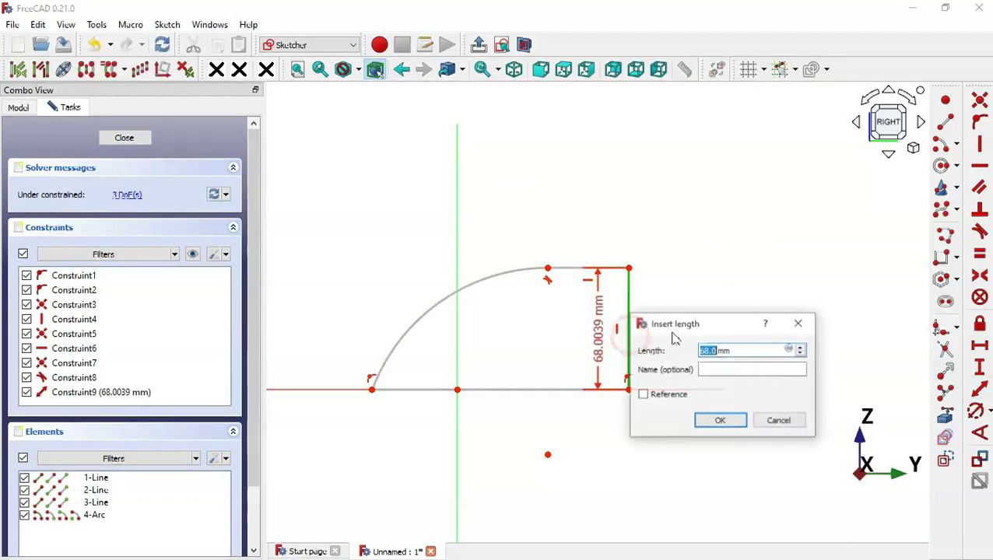
key(alt+Tab)
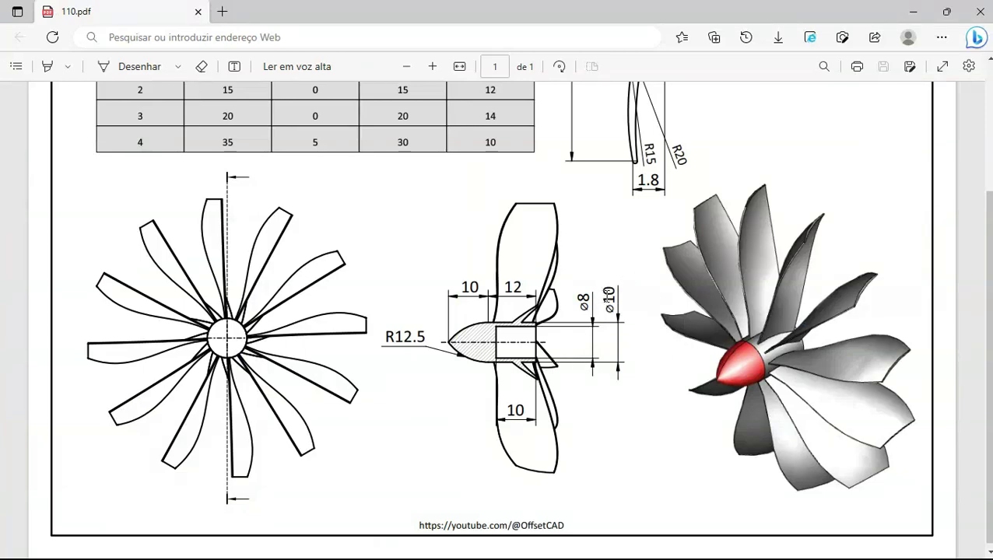
key(alt+Tab)
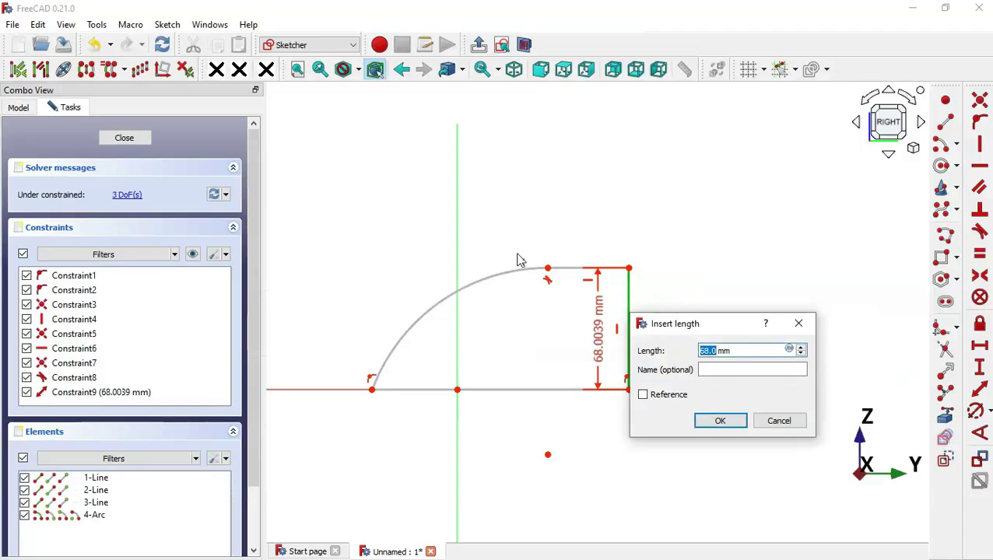
text(5)
key(Return)
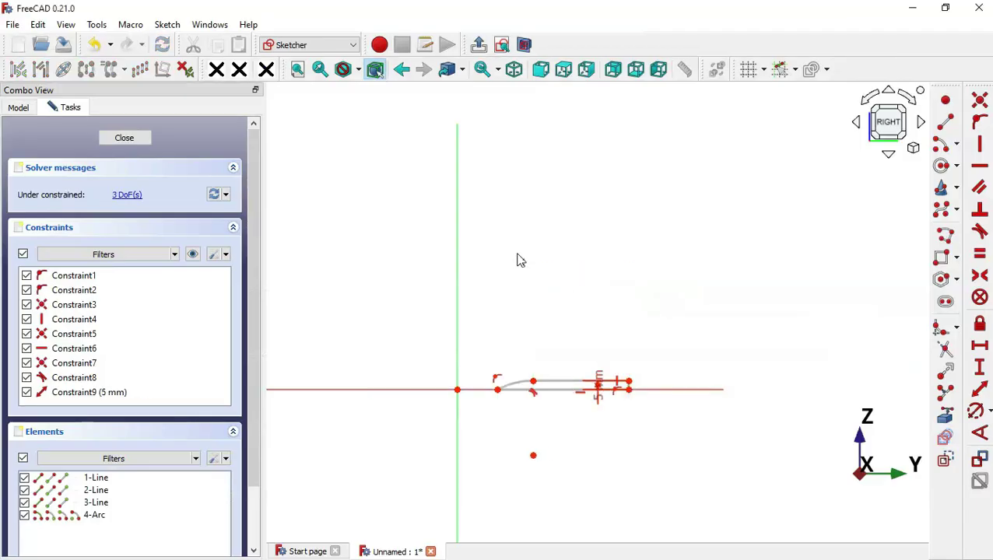
click(557, 388)
key(alt+Tab)
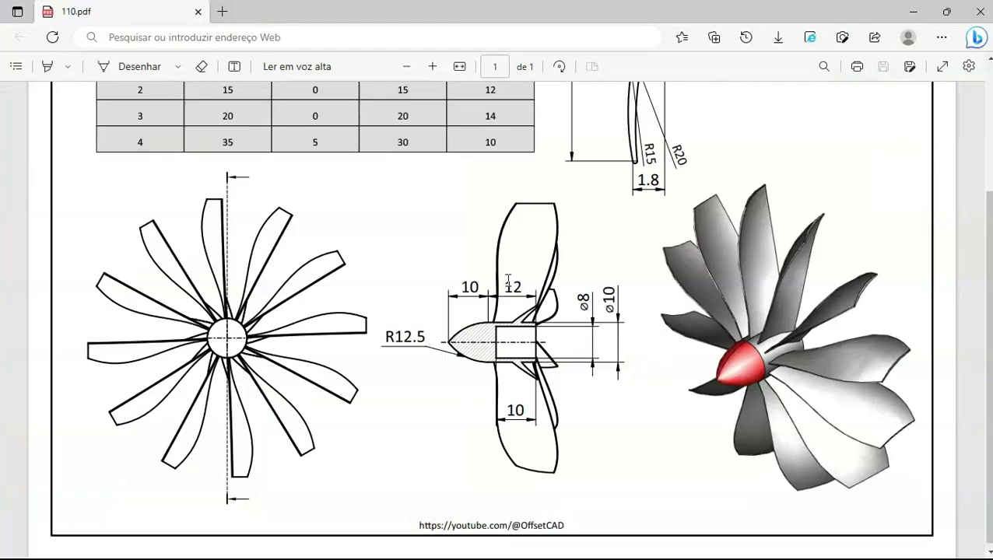
key(alt+Tab)
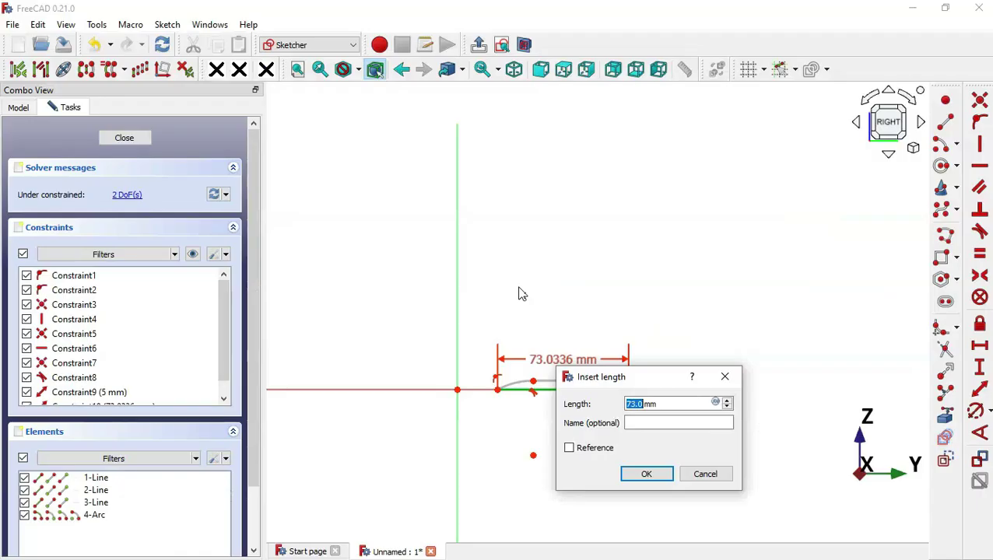
text(22)
key(Return)
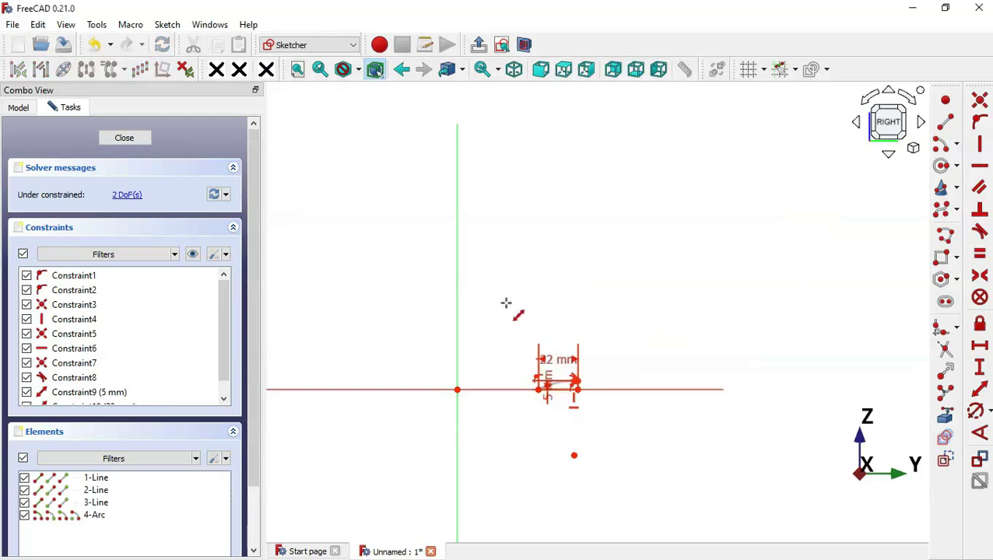
Dimension the flat top section of the profile to 12 mm.
scroll(579, 384, up, 5)
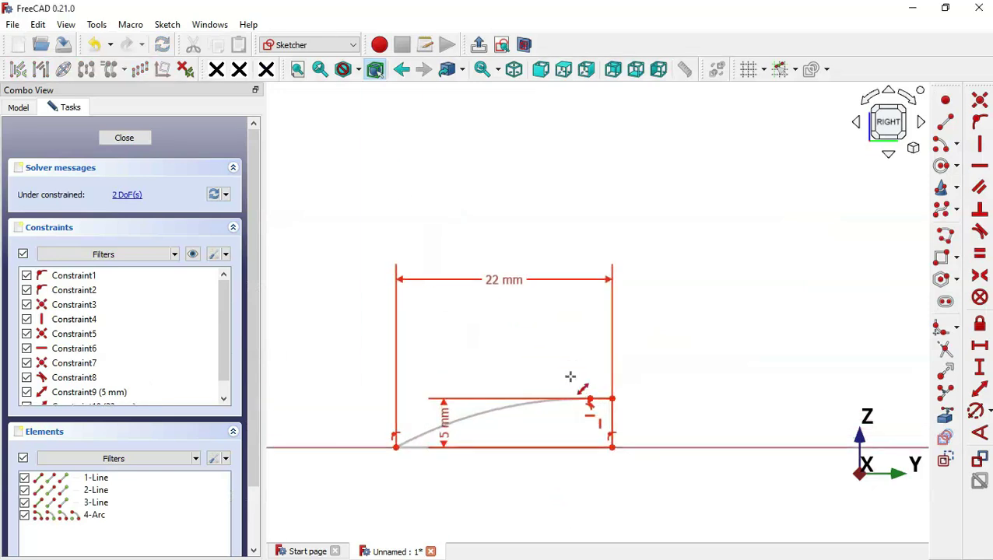
click(603, 399)
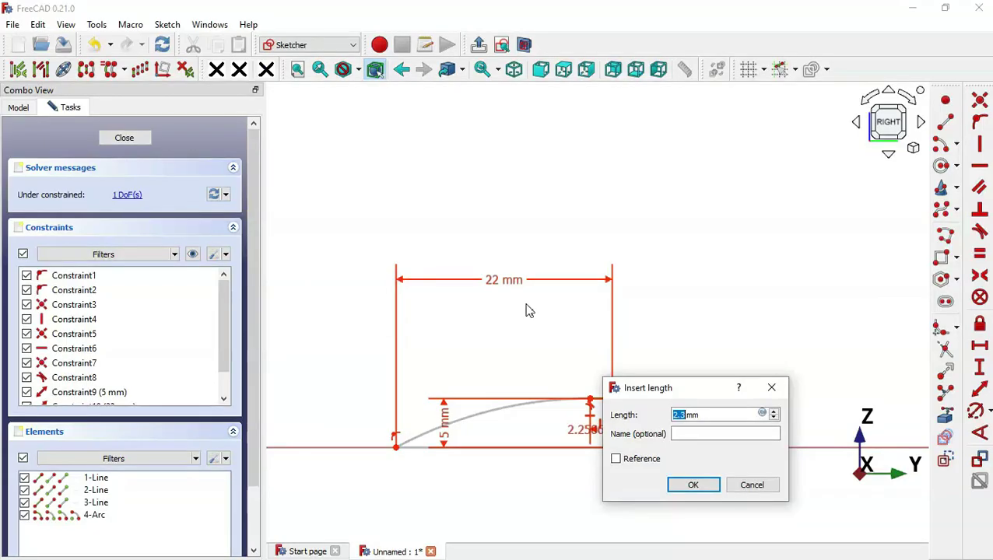
key(Return)
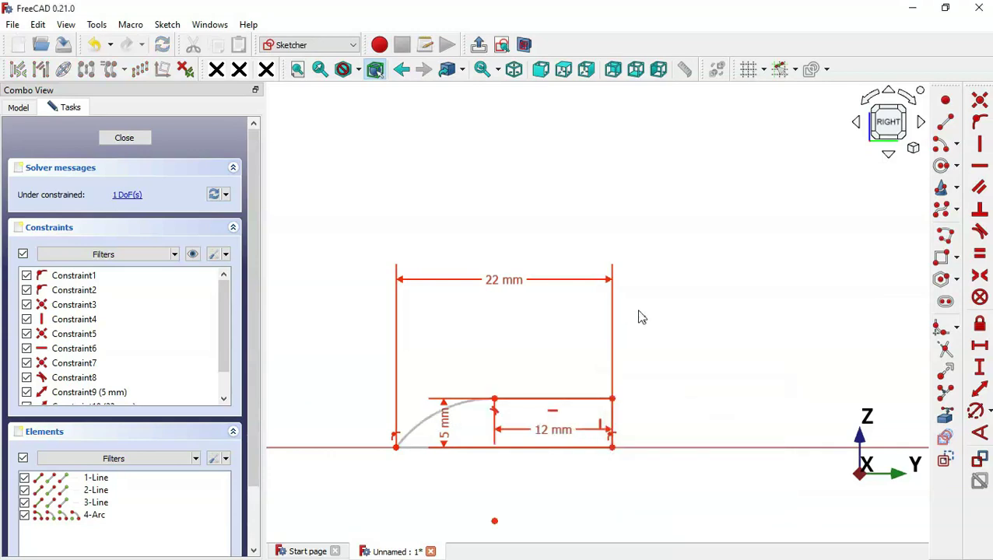
scroll(642, 318, down, 5)
scroll(436, 322, up, 5)
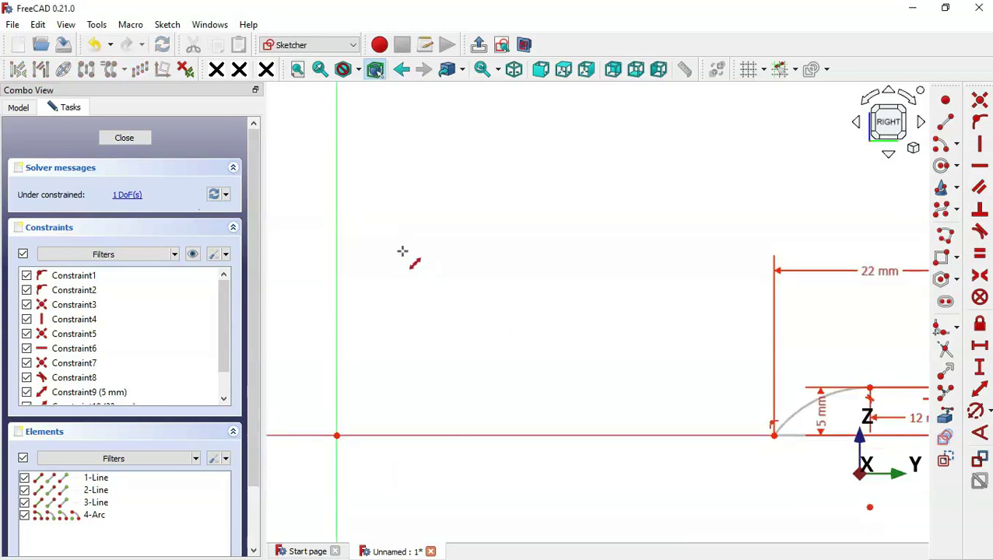
scroll(403, 254, down, 3)
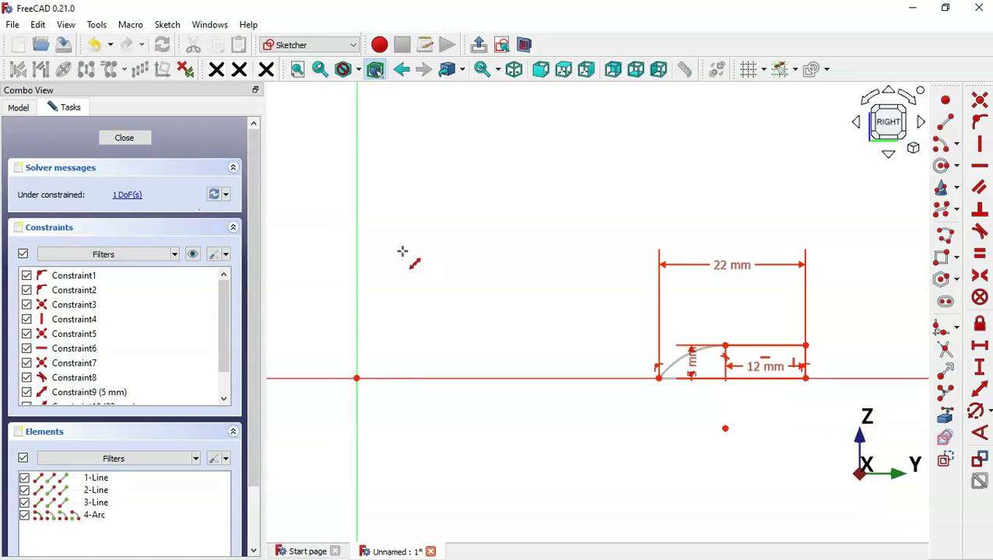
Constrain the arc end onto the vertical axis and close the sketch.
click(725, 355)
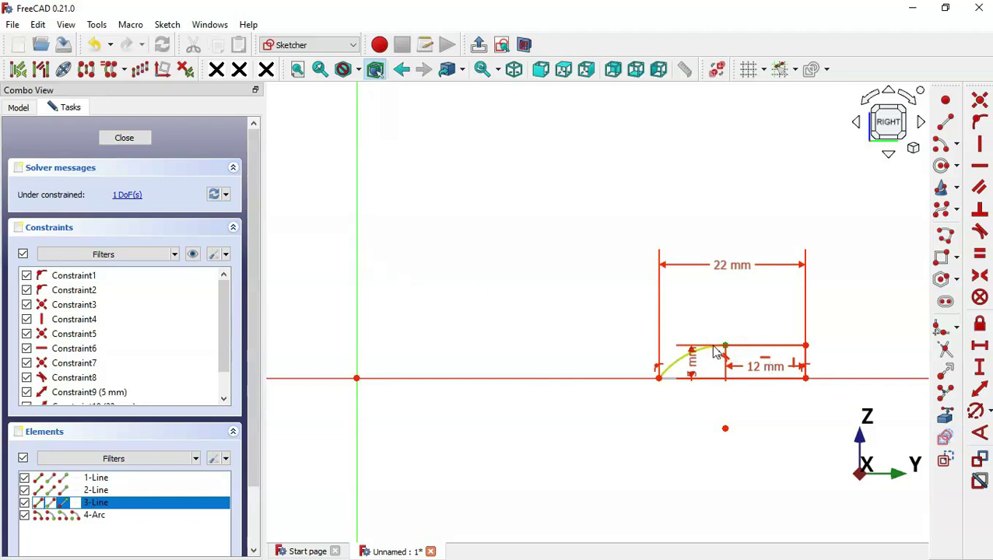
click(356, 267)
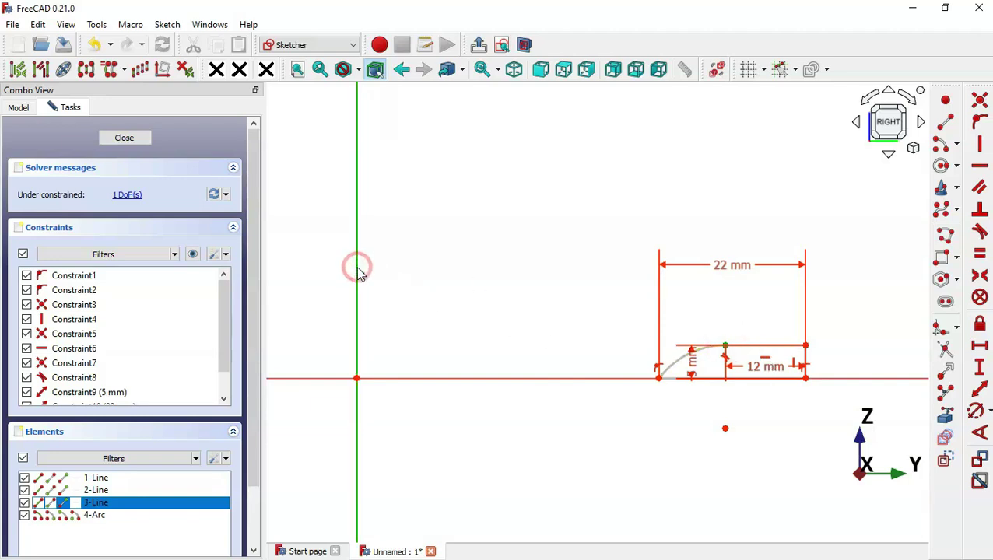
click(981, 127)
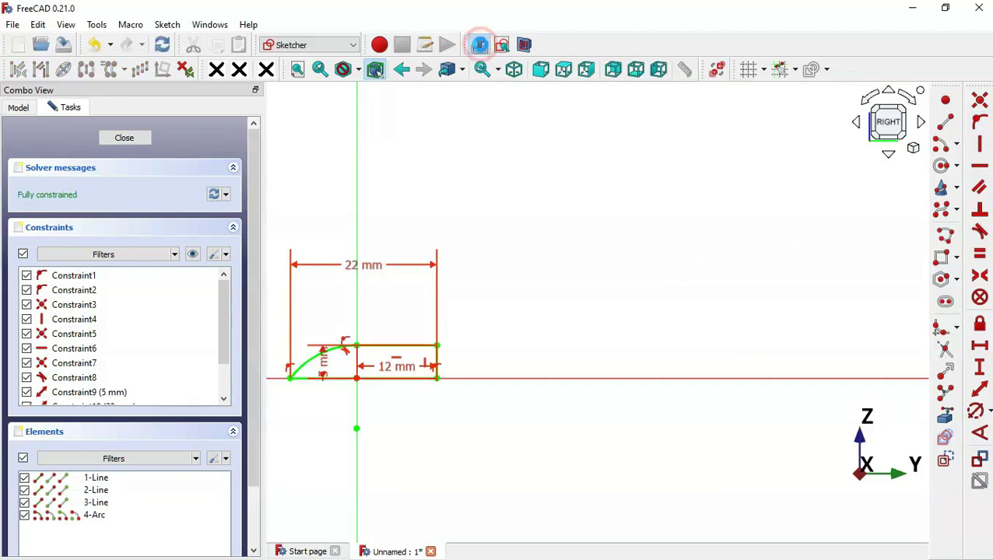
click(479, 44)
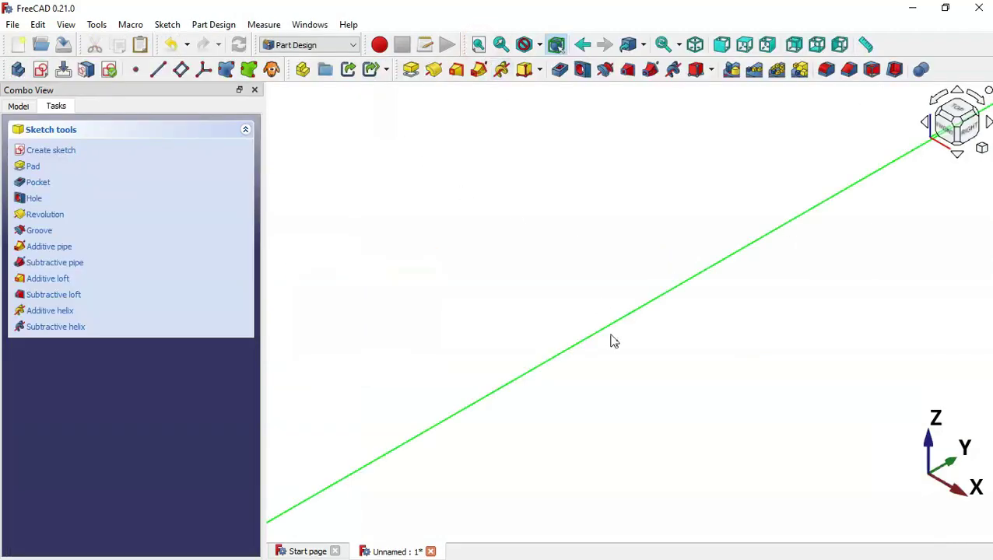
Revolve the sketch a full 360° about the Base Y axis into the spinner solid.
click(434, 72)
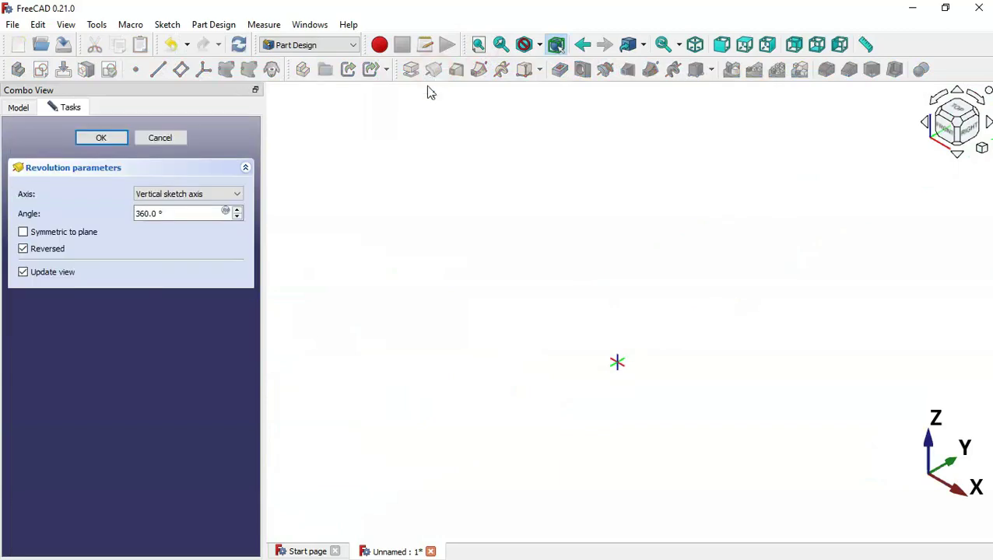
click(183, 195)
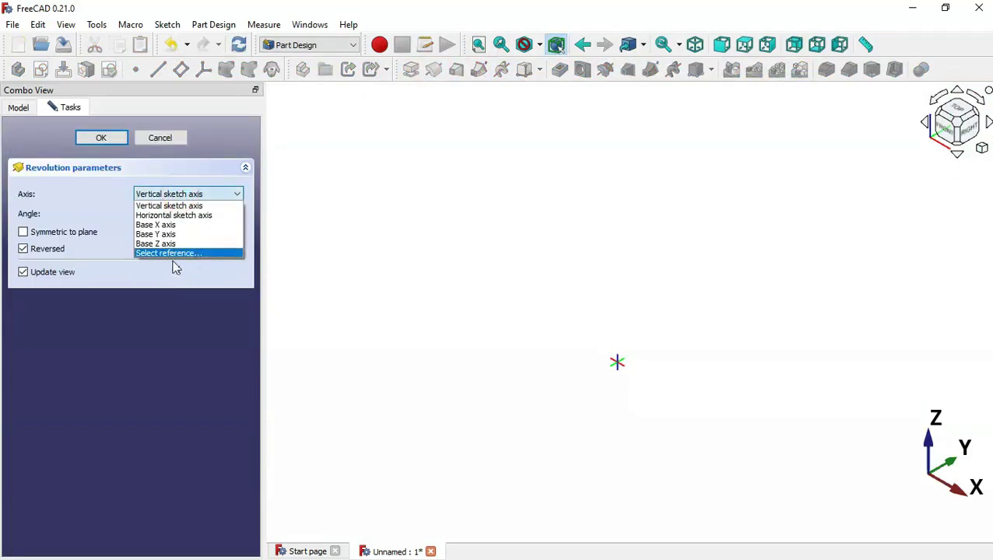
click(184, 234)
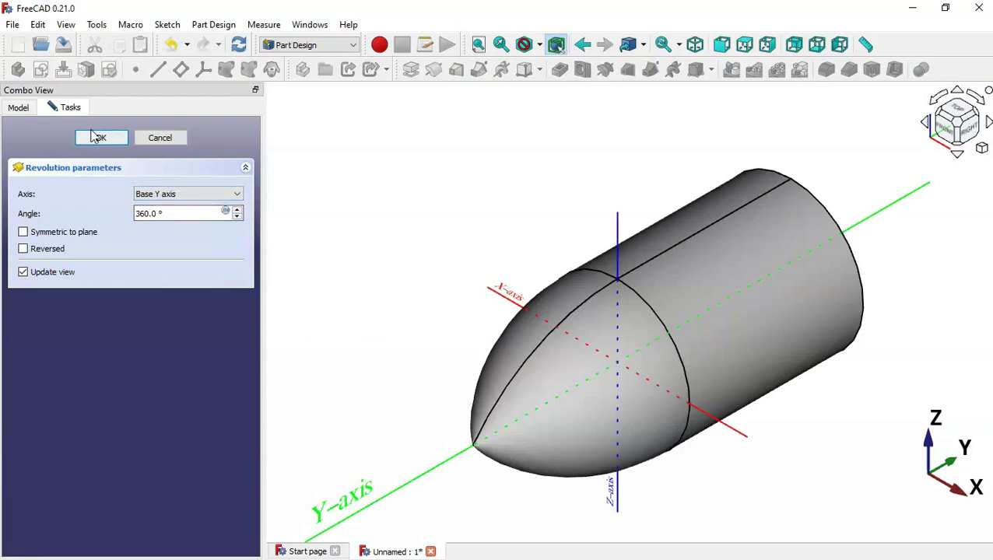
click(99, 138)
middle_drag(842, 412, 569, 301)
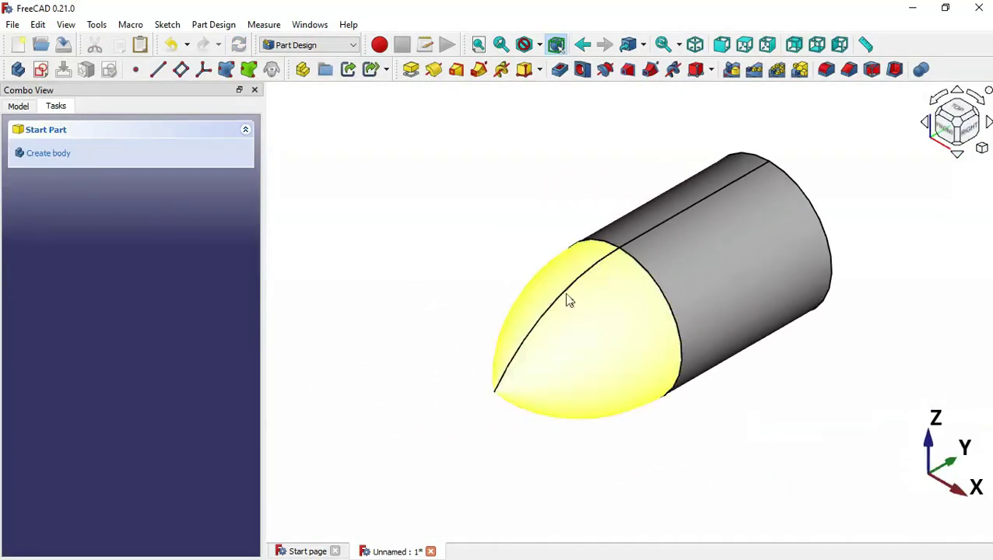
key(alt+Tab)
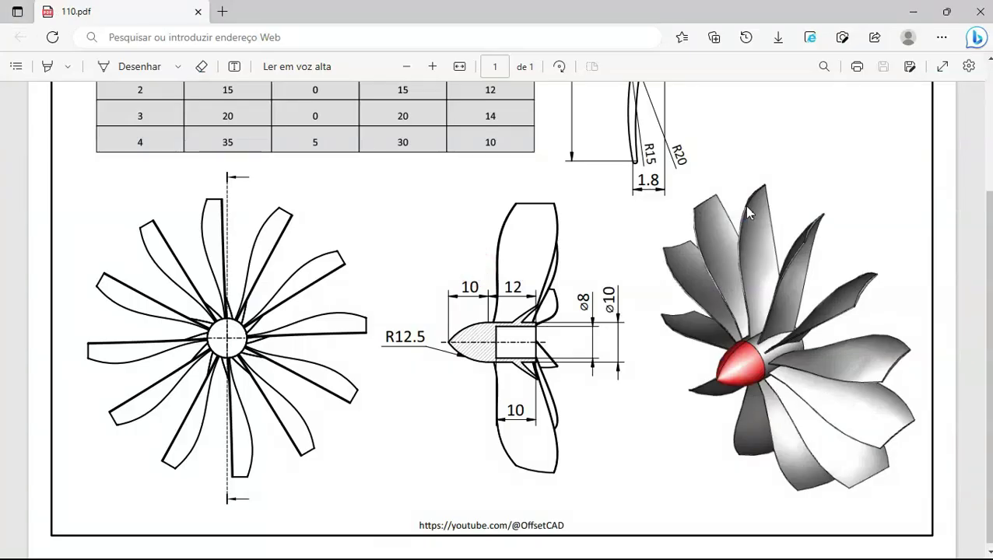
ctrl+scroll(810, 455, down, 2)
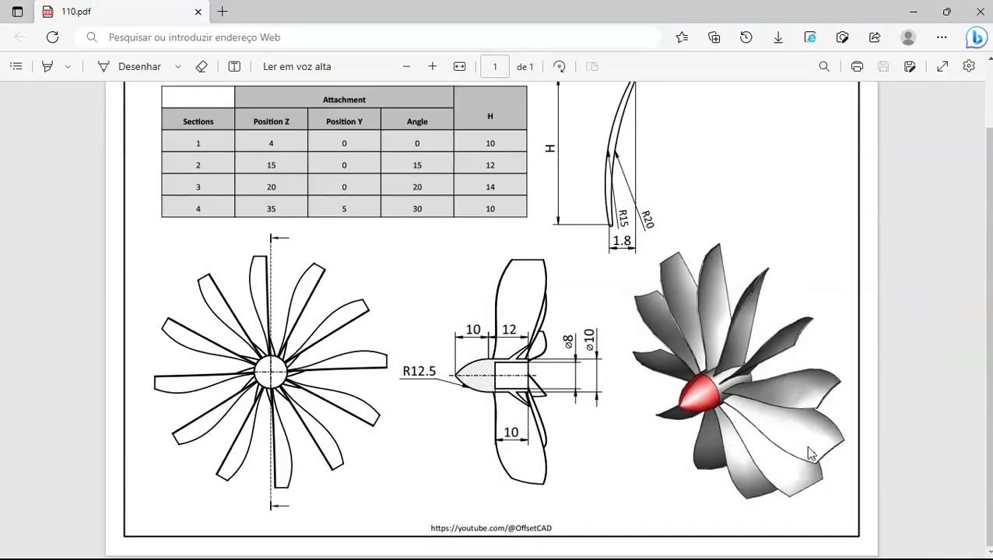
scroll(984, 359, up, 2)
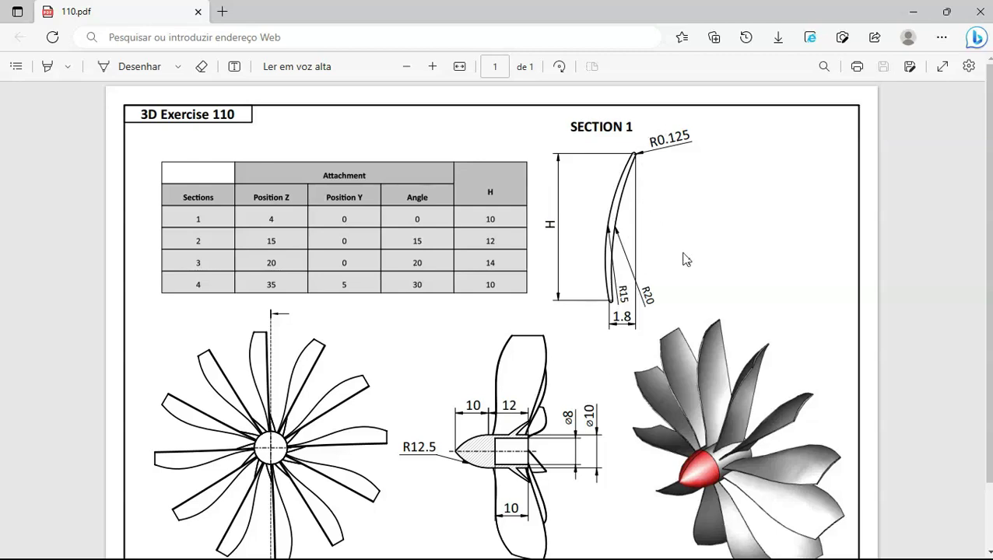
key(alt+Tab)
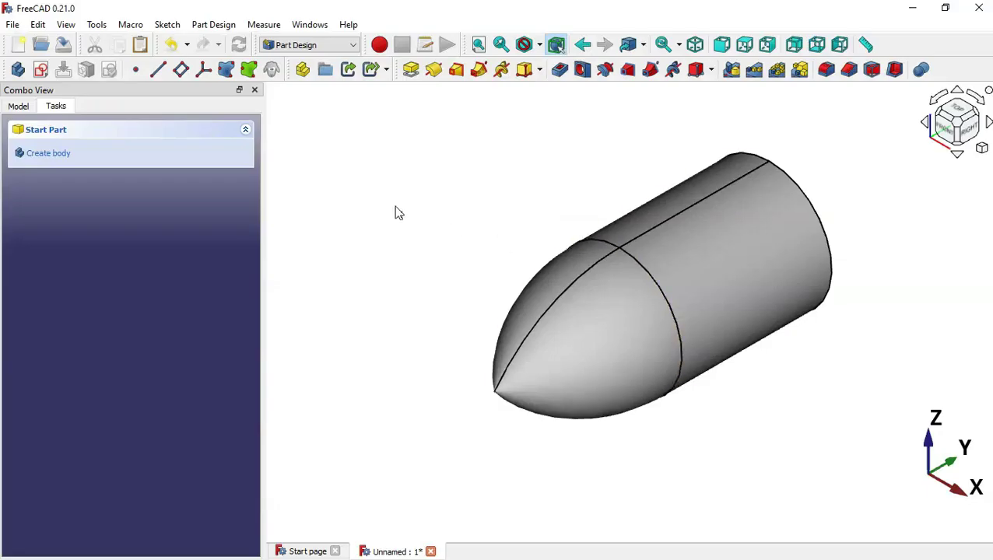
Create a new sketch on the XY plane with View section enabled, checking the drawing.
click(395, 208)
click(41, 69)
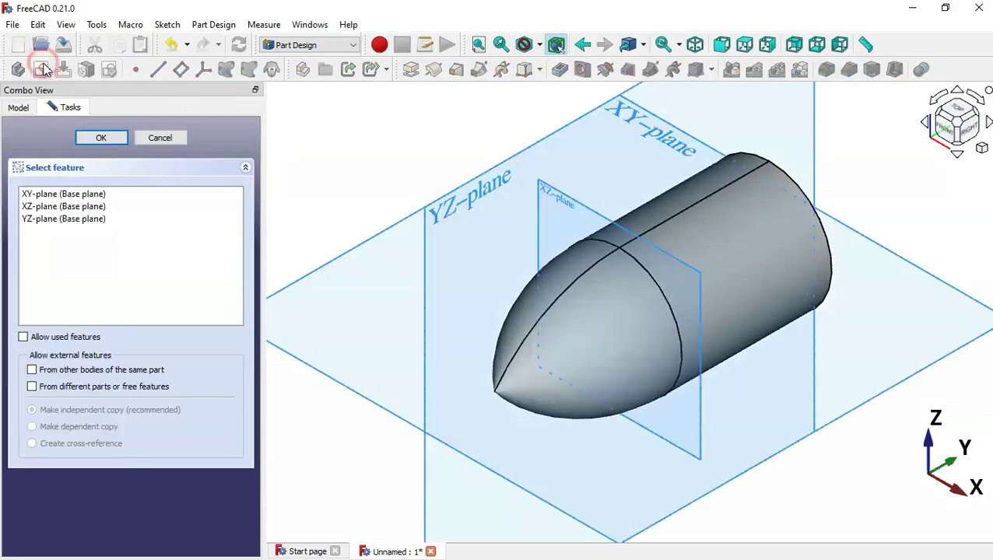
scroll(621, 325, down, 3)
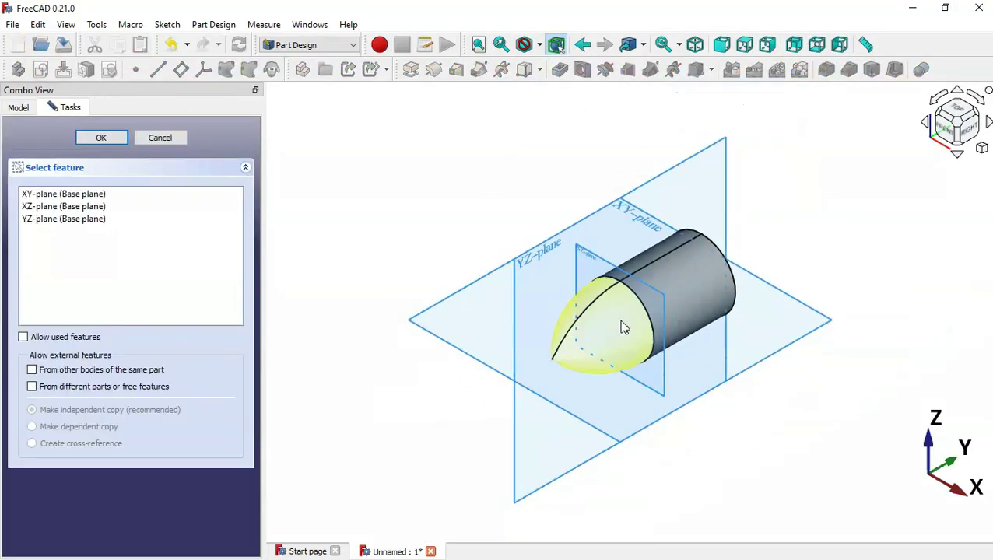
click(646, 226)
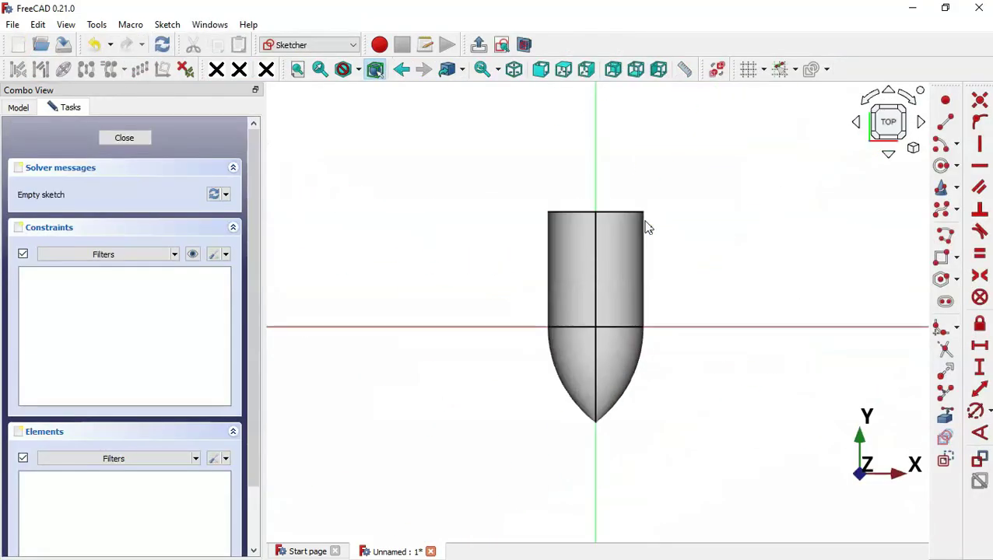
click(526, 44)
scroll(599, 343, down, 2)
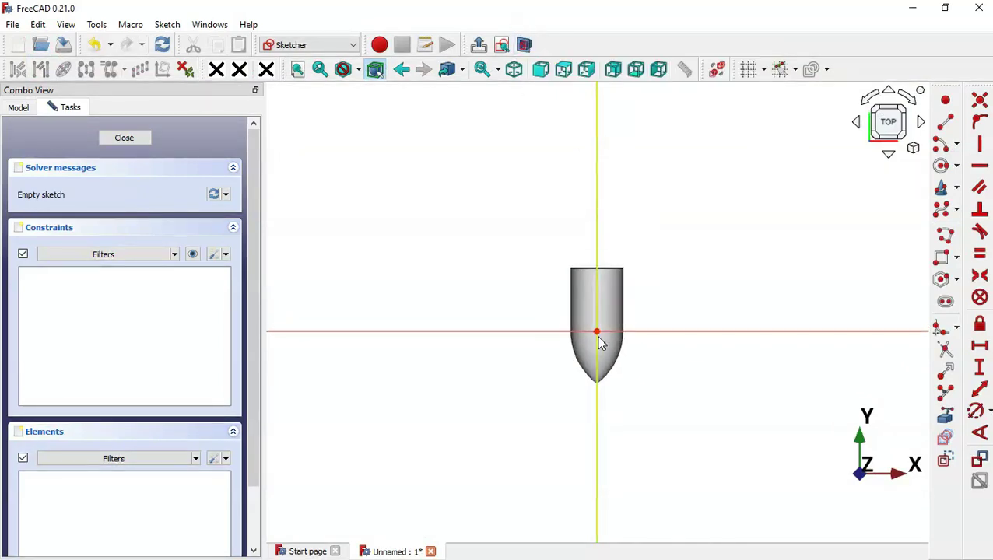
key(alt+Tab)
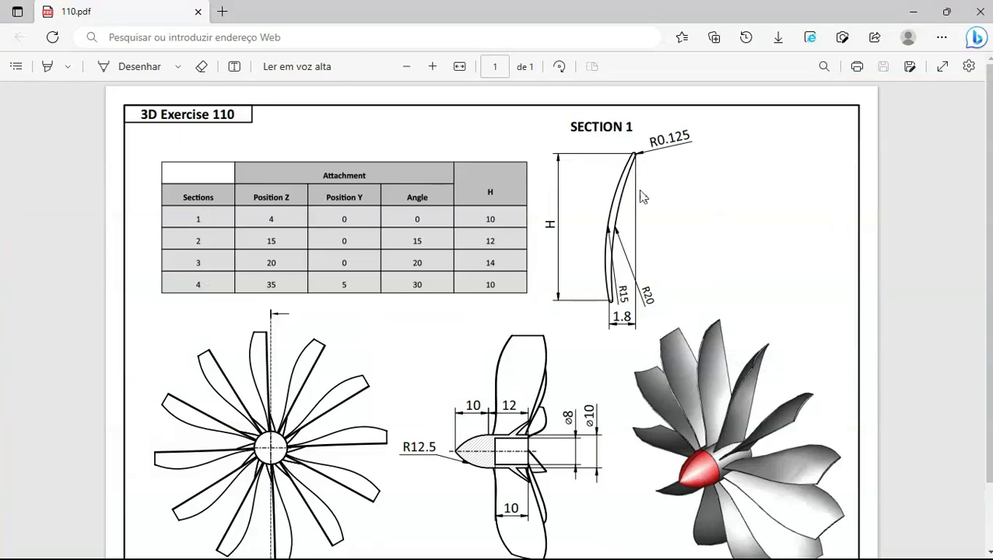
ctrl+scroll(773, 118, up, 3)
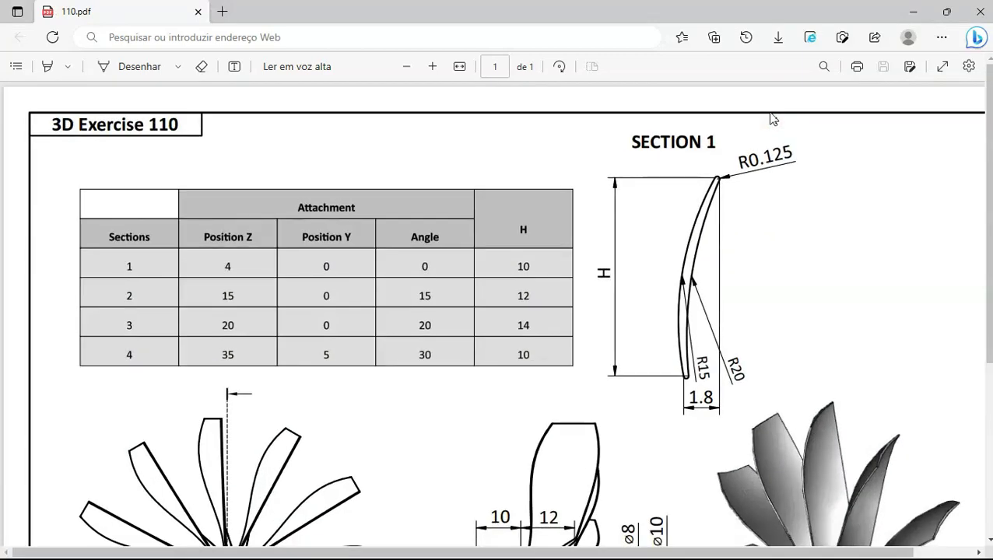
key(alt+Tab)
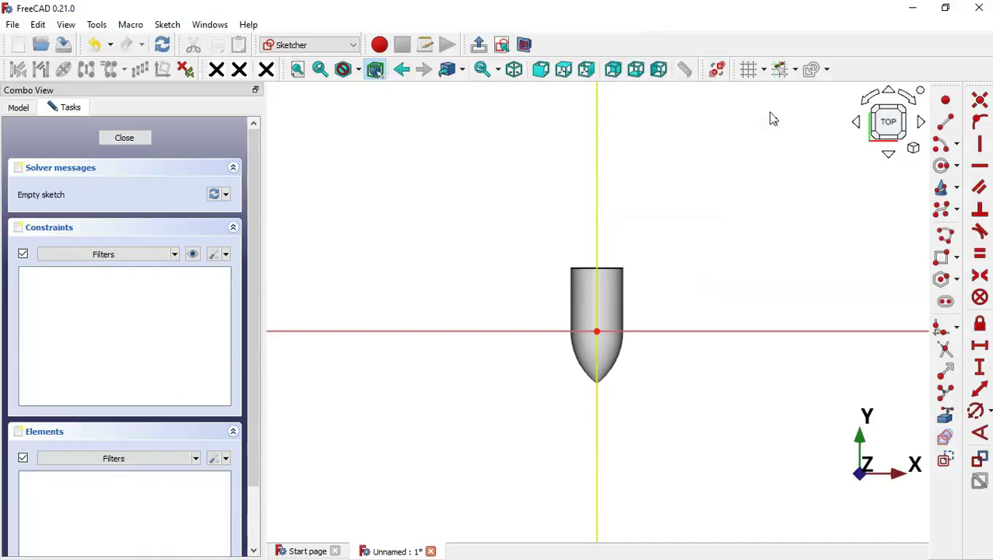
Draw the two long centre-point arcs forming the blade section's sides.
click(943, 143)
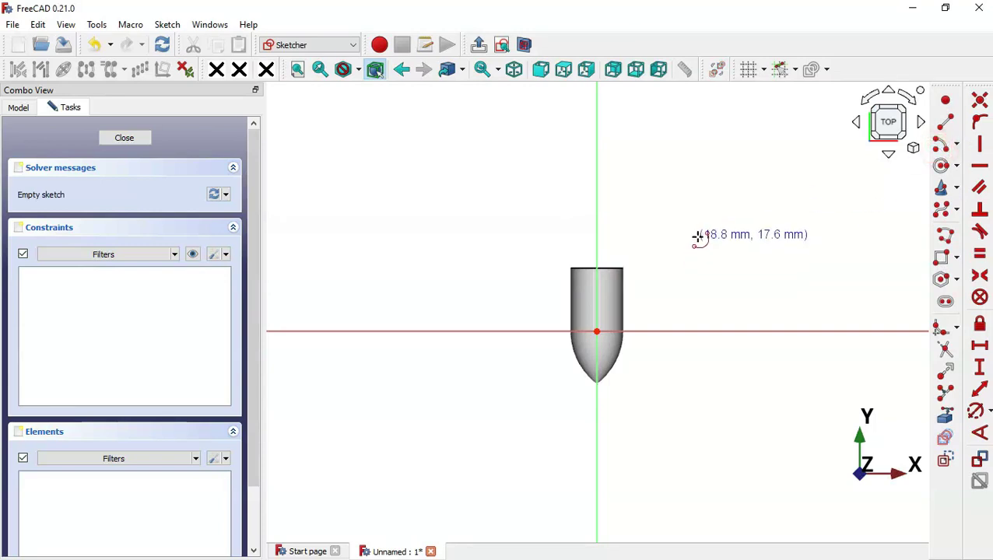
click(738, 224)
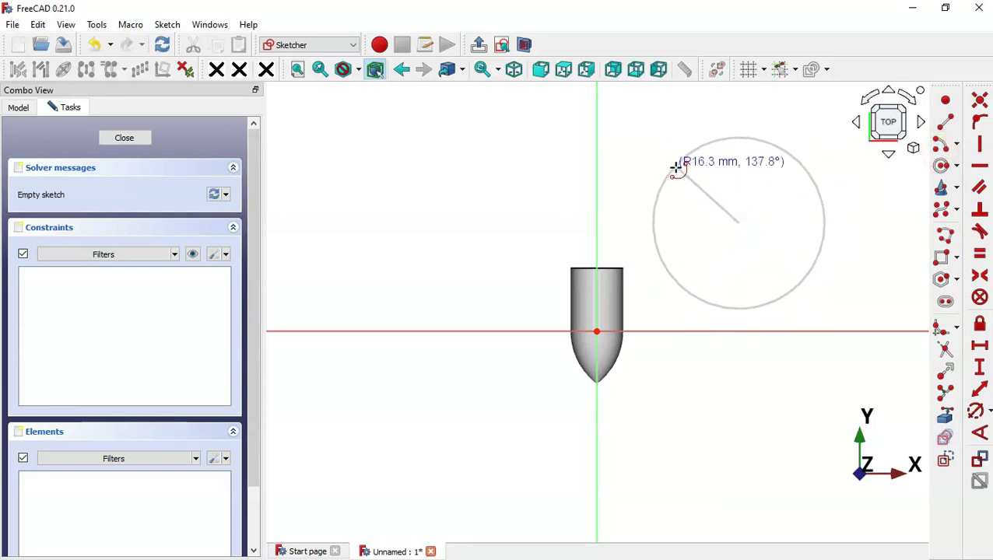
click(678, 171)
click(690, 265)
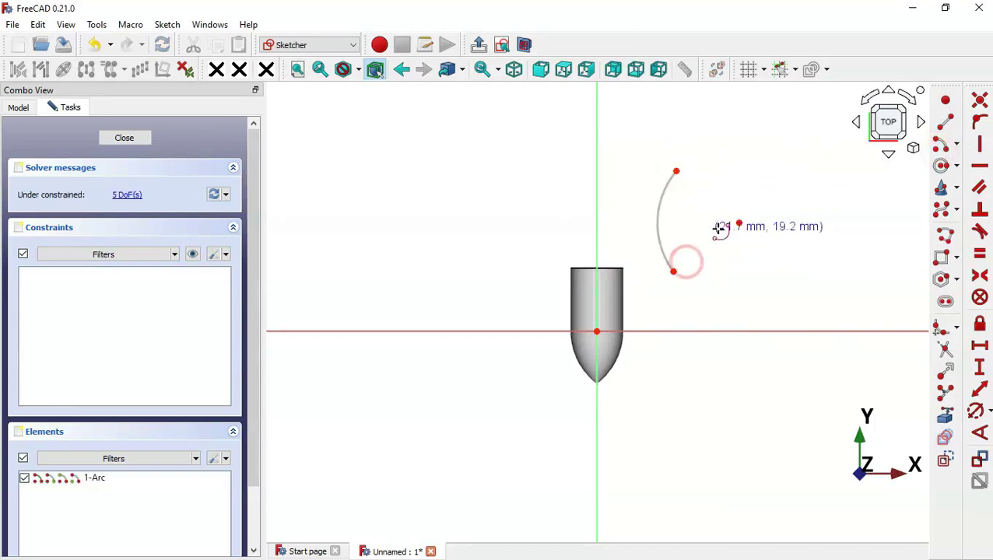
click(759, 232)
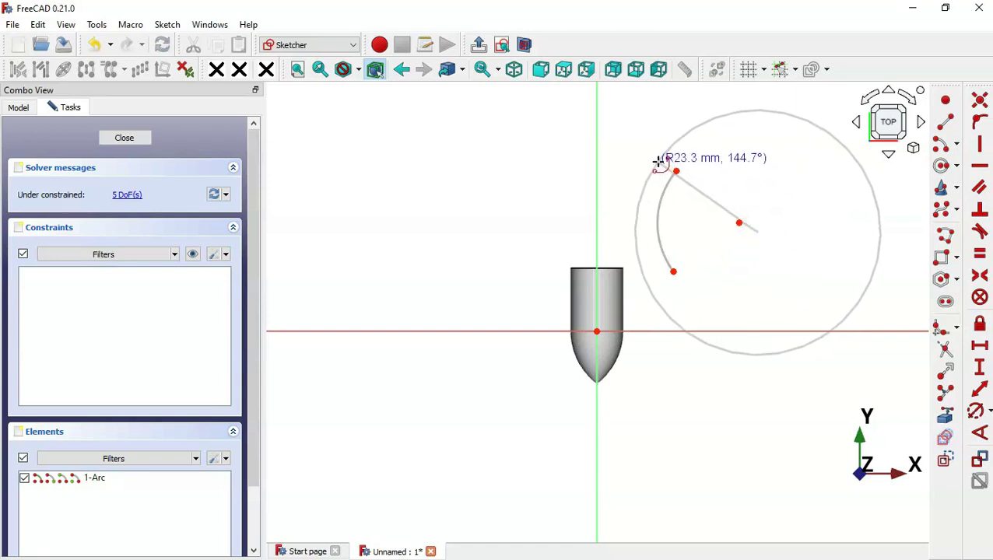
click(658, 161)
click(646, 284)
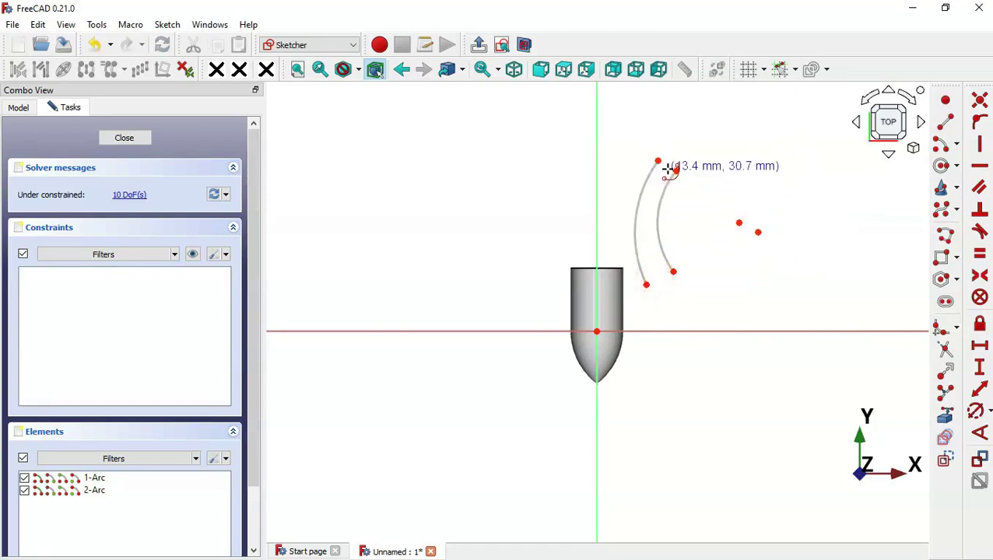
scroll(671, 165, up, 5)
Close the outline with small top and bottom end-cap arcs.
click(633, 204)
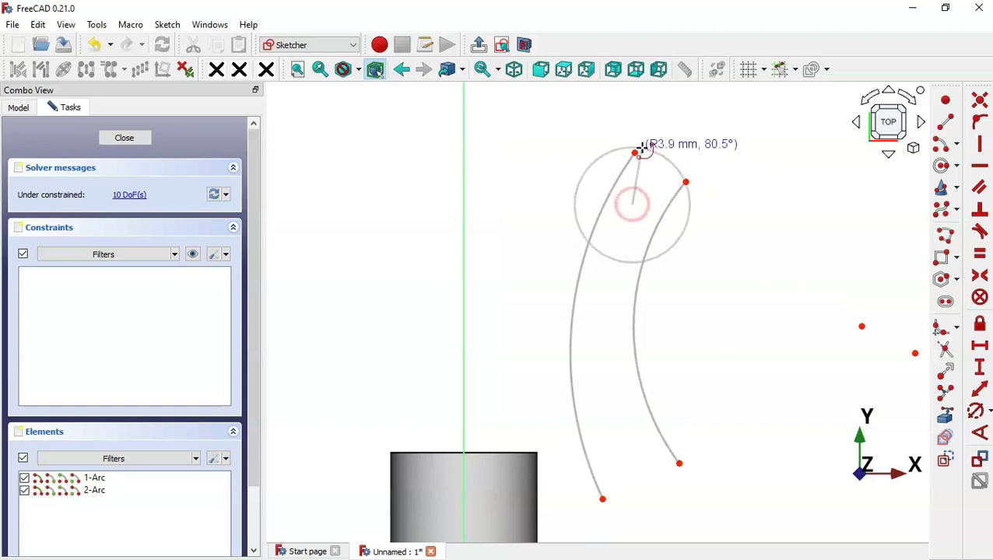
click(636, 151)
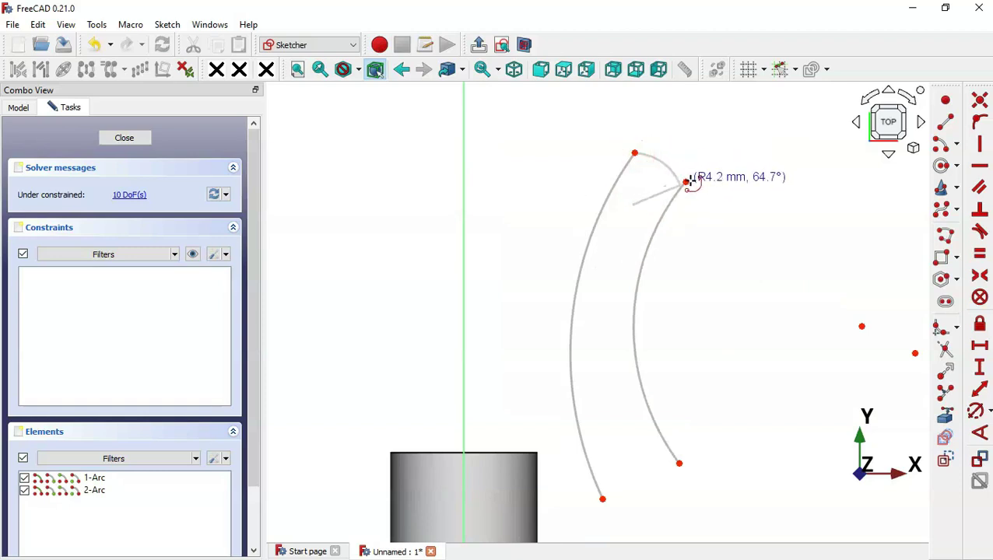
click(681, 183)
scroll(645, 124, down, 2)
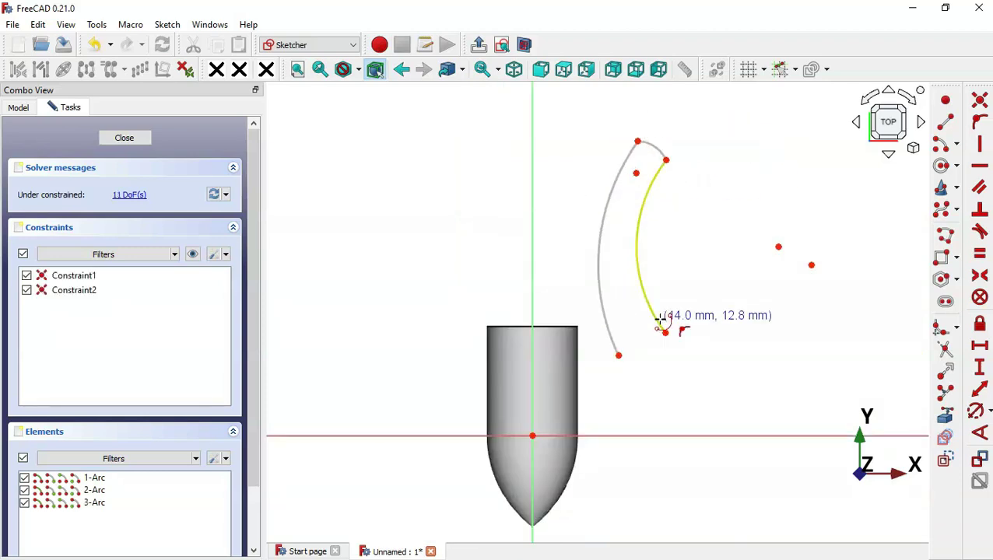
scroll(665, 319, up, 3)
click(619, 363)
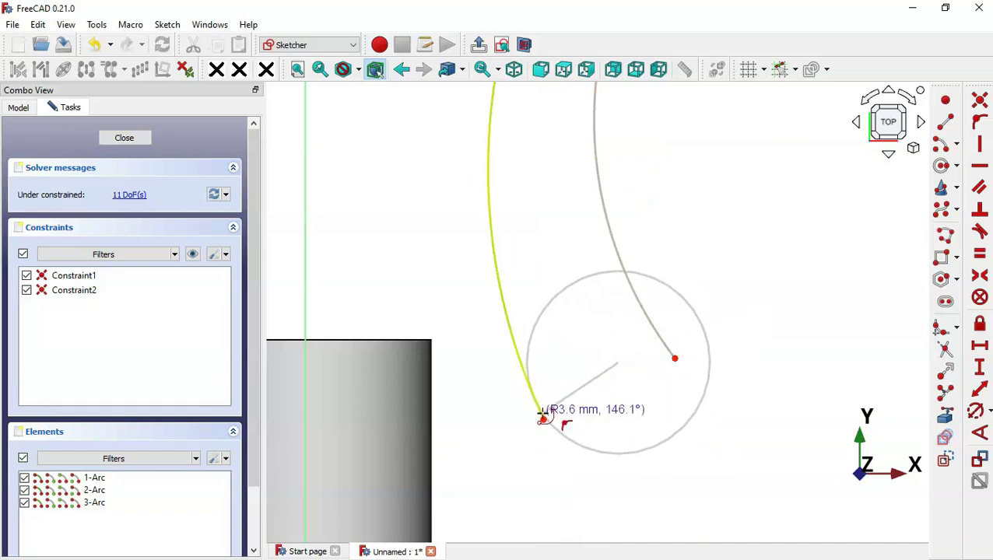
click(543, 420)
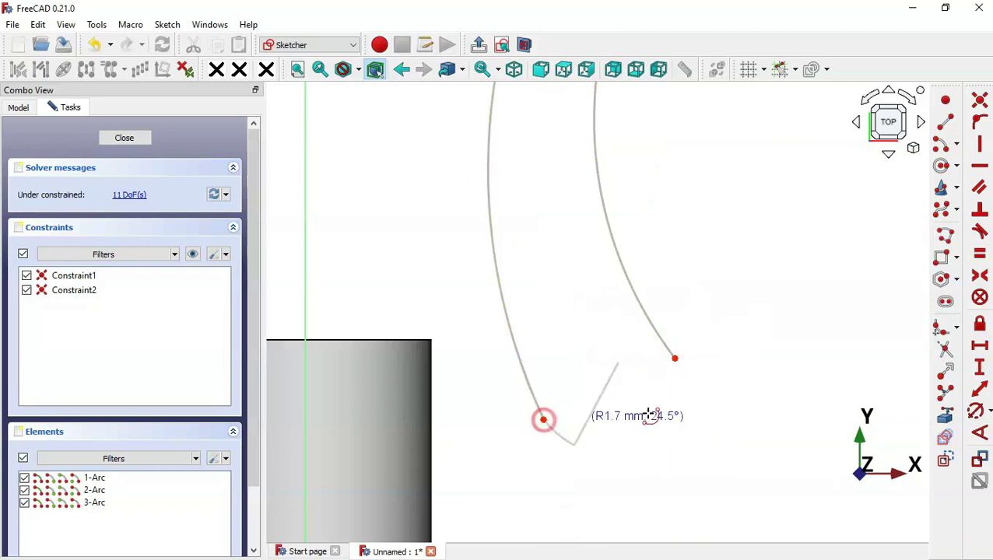
click(678, 359)
scroll(626, 375, down, 3)
scroll(623, 373, down, 1)
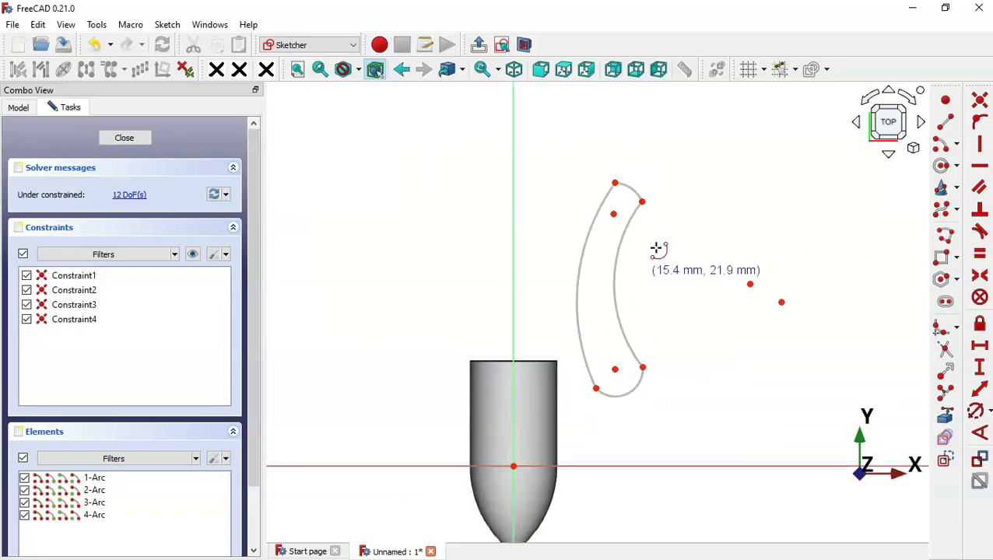
right_click(661, 238)
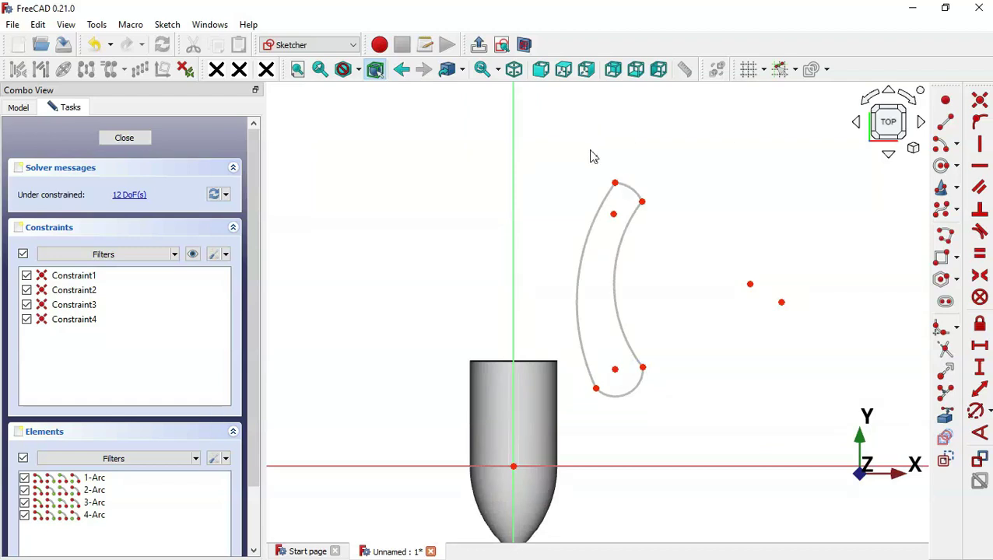
drag(591, 155, 673, 235)
Apply Tangent constraints at the top, lower-right and lower-left arc joints.
click(983, 233)
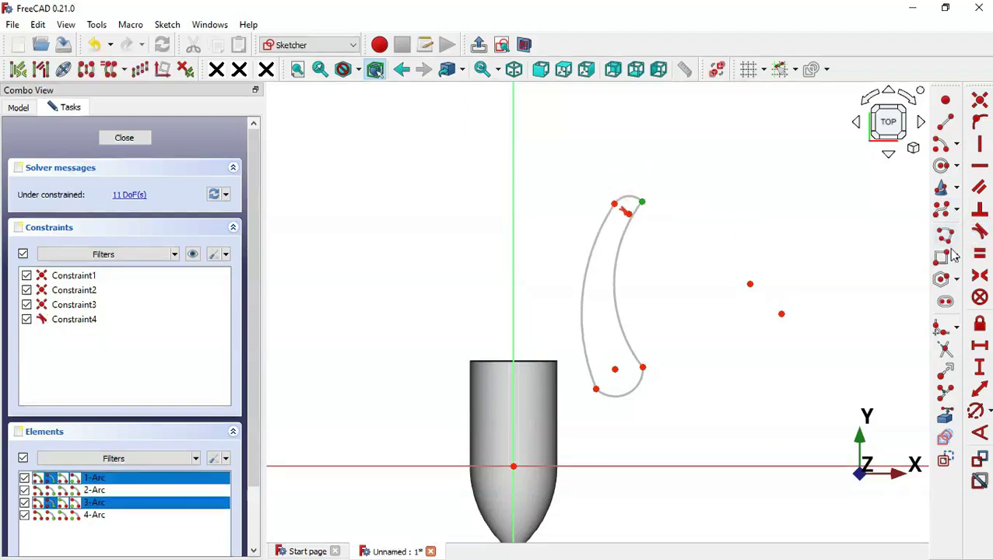
click(706, 434)
scroll(705, 435, up, 3)
drag(585, 314, 619, 344)
click(982, 233)
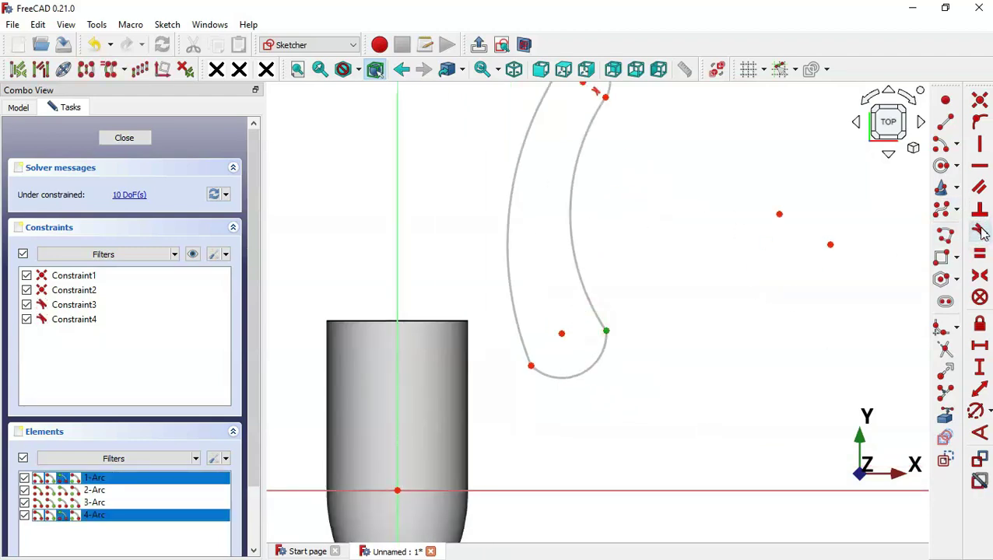
drag(509, 346, 572, 410)
click(981, 232)
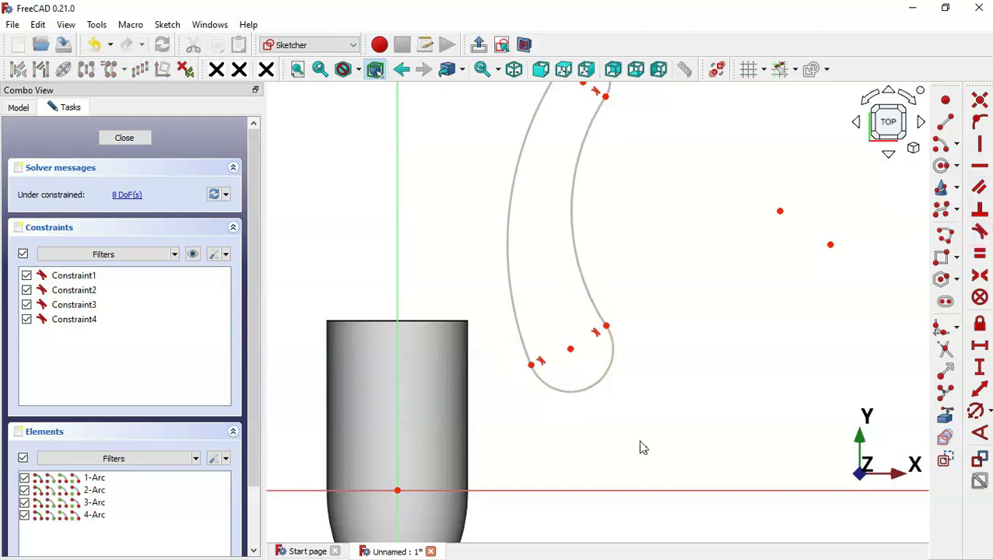
scroll(643, 447, down, 2)
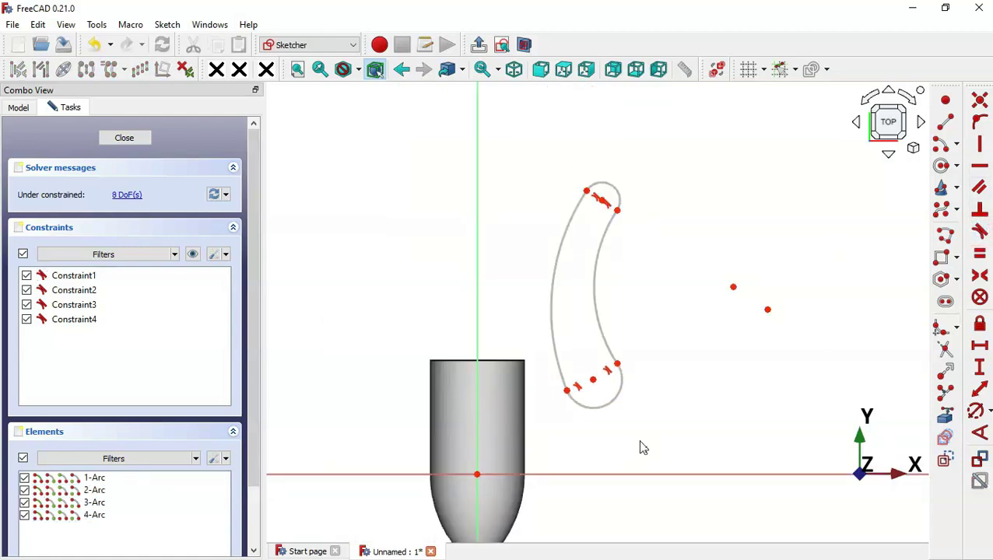
Add a 10 mm vertical height dimension named H between the outline's top and bottom endpoints.
key(alt+Tab)
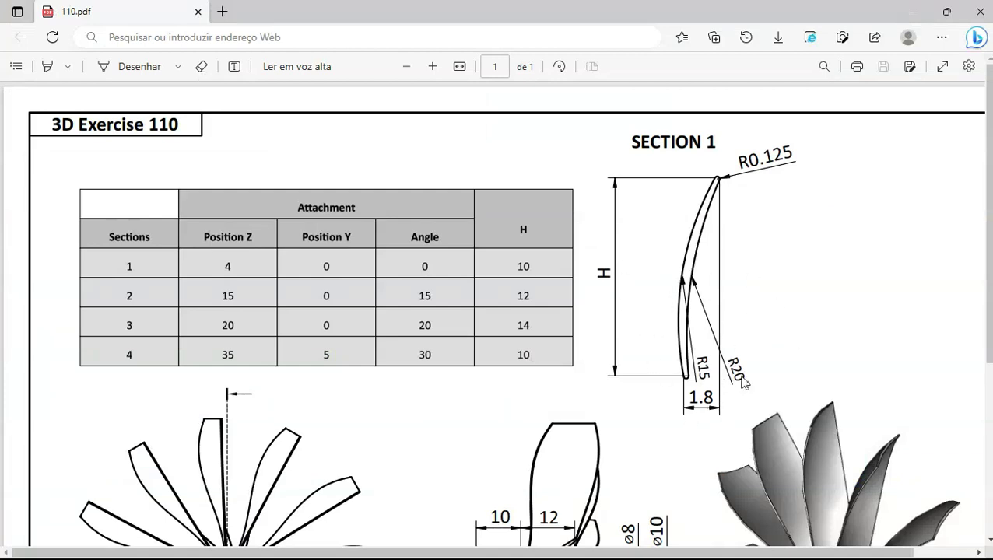
key(alt+Tab)
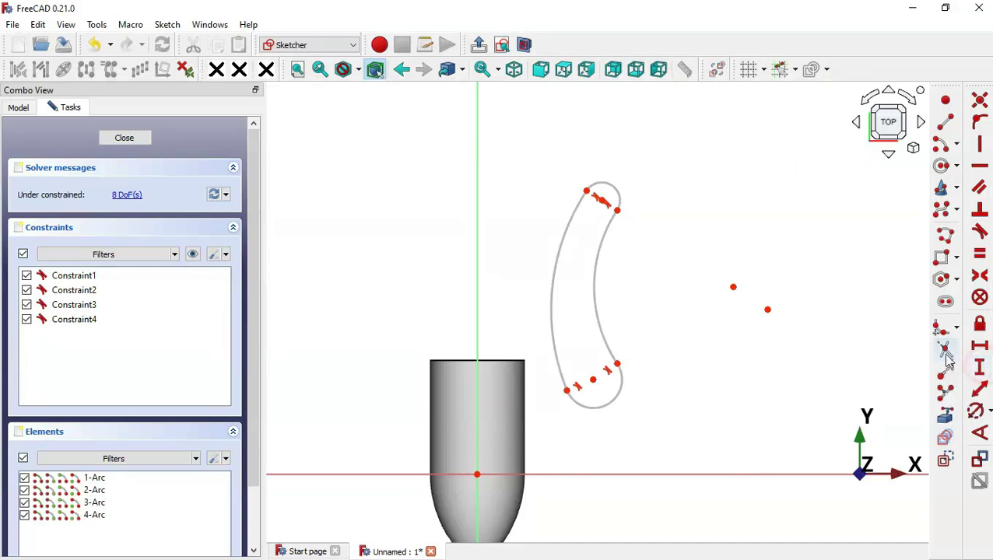
key(alt+Tab)
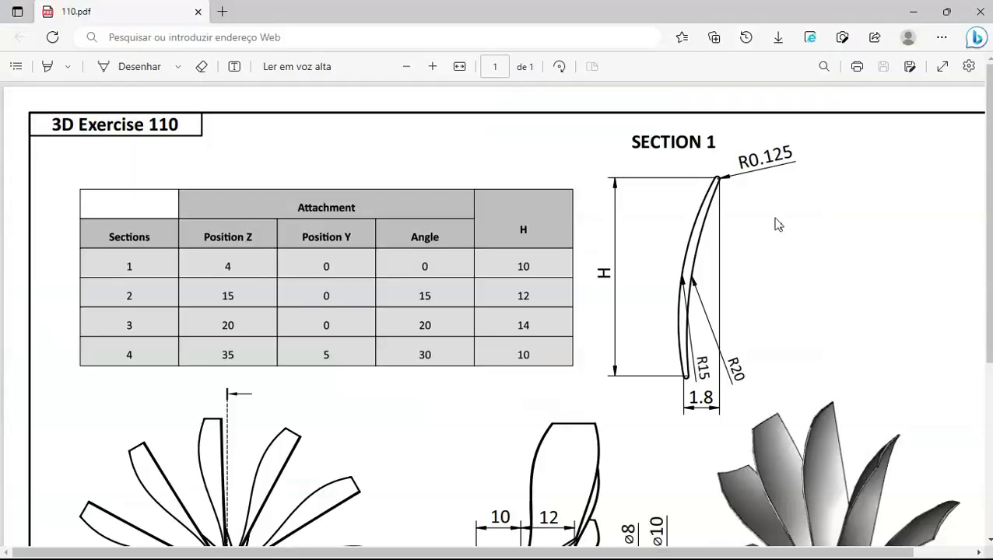
ctrl+scroll(788, 217, up, 1)
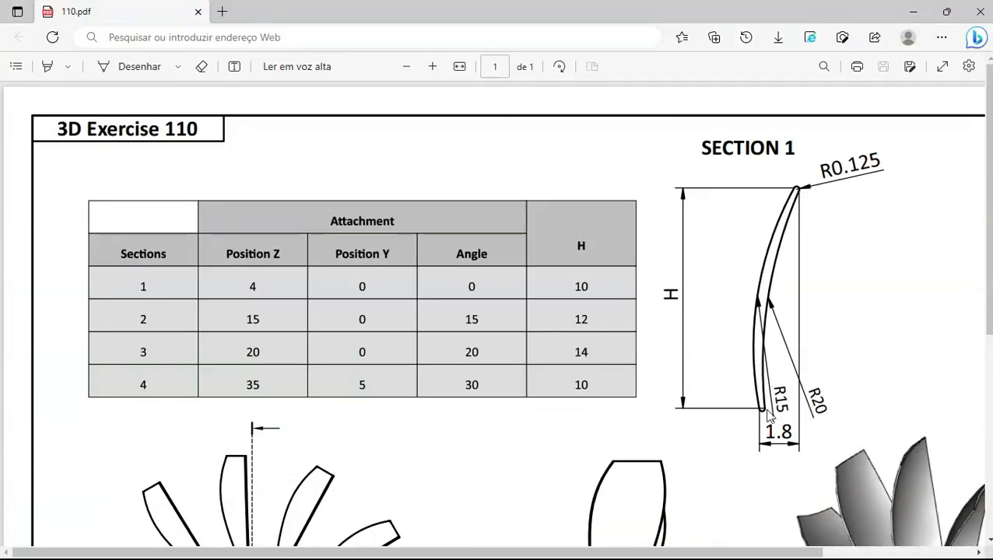
key(alt+Tab)
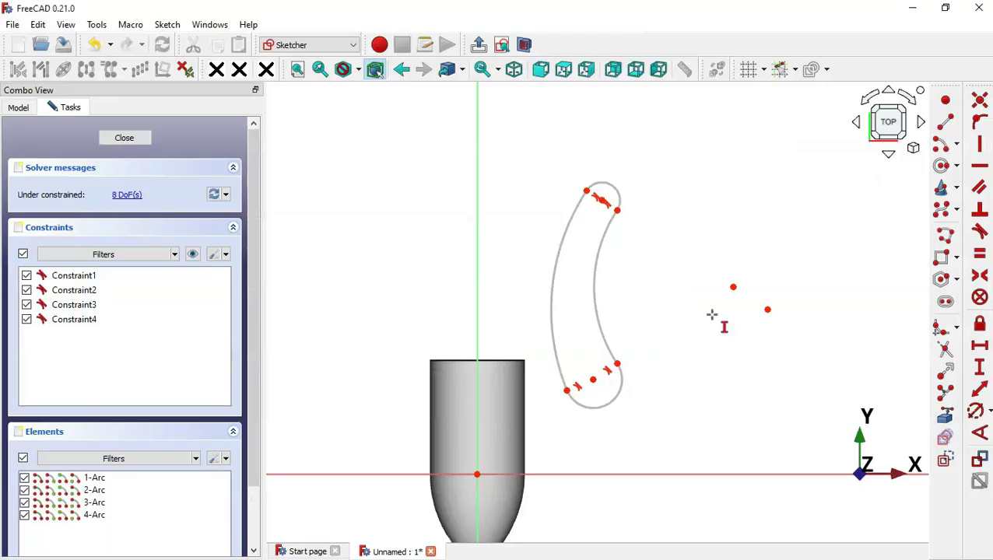
click(586, 190)
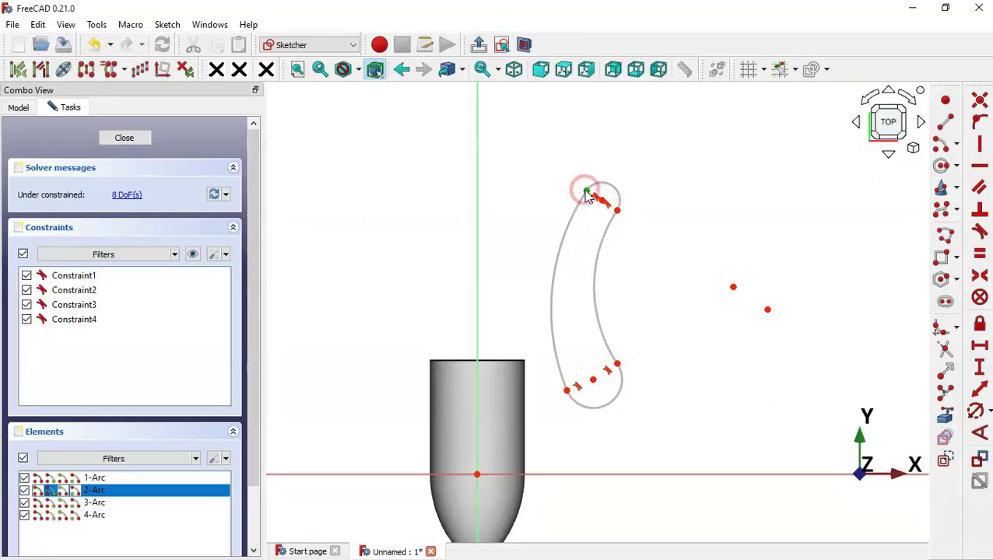
click(615, 365)
key(i)
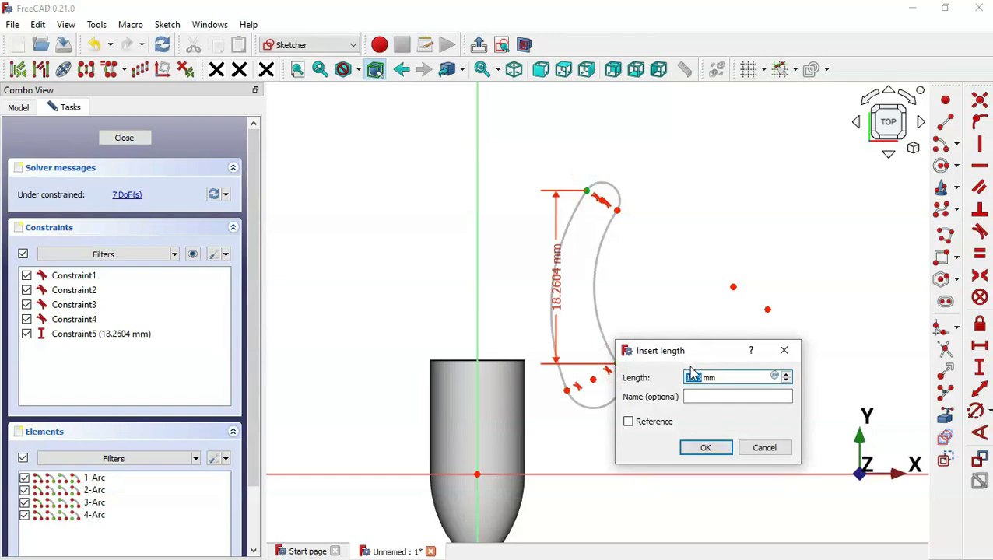
key(alt+Tab)
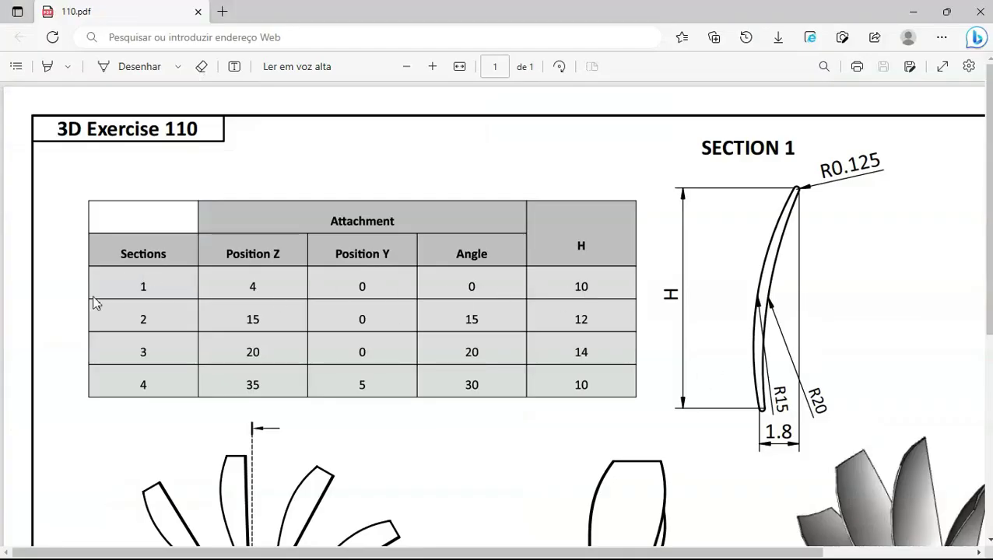
key(alt+Tab)
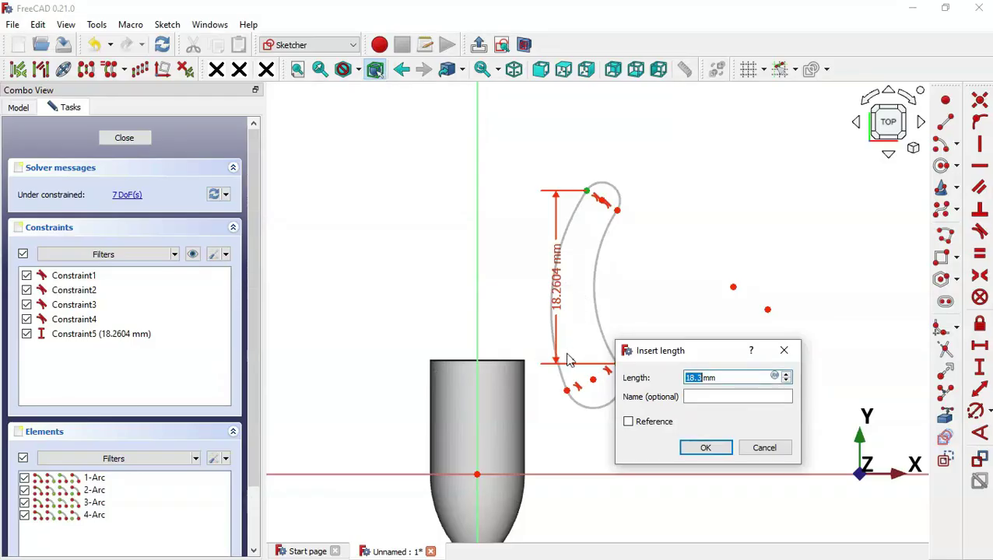
text(10)
click(722, 400)
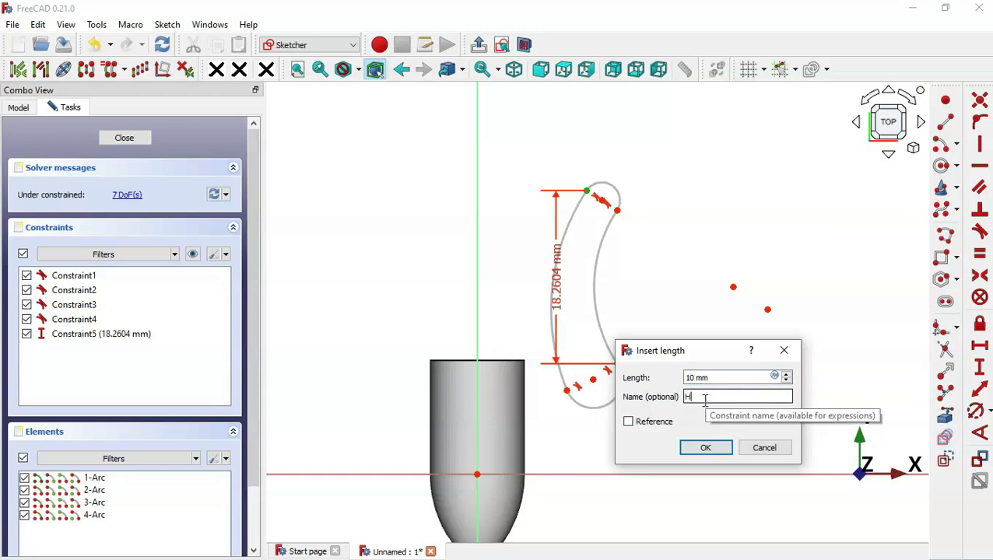
text(H)
click(707, 449)
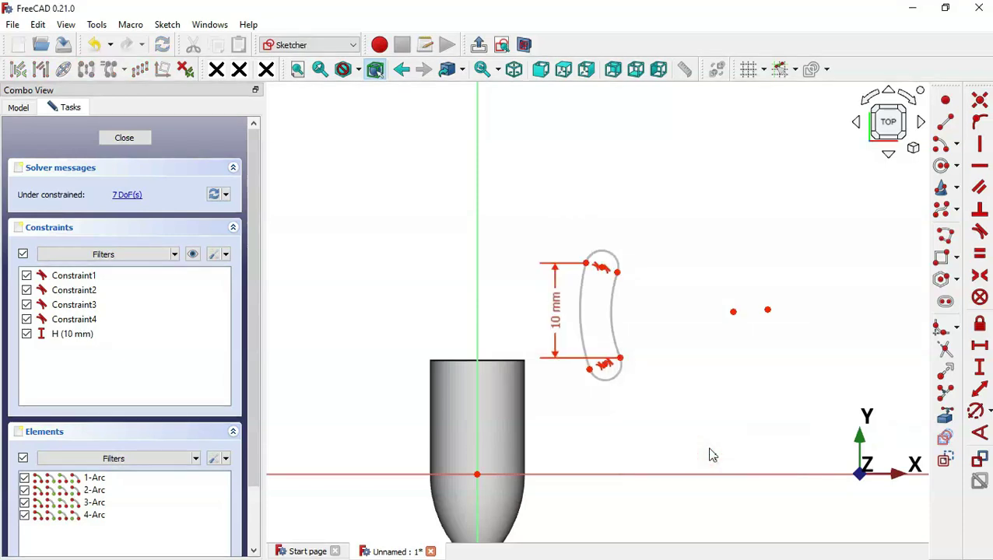
Begin a horizontal width dimension from the blade outline's lower endpoint.
click(979, 350)
scroll(604, 365, up, 4)
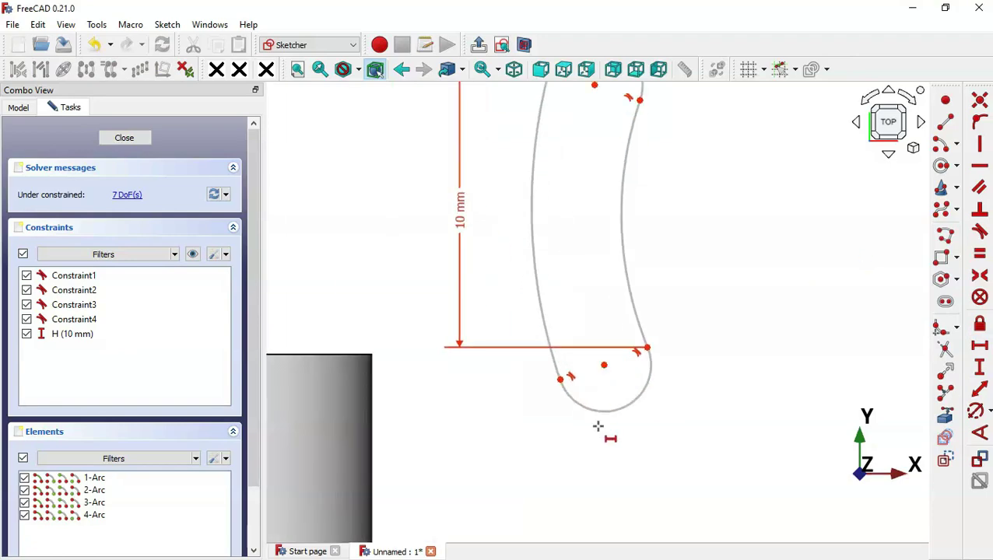
key(alt+Tab)
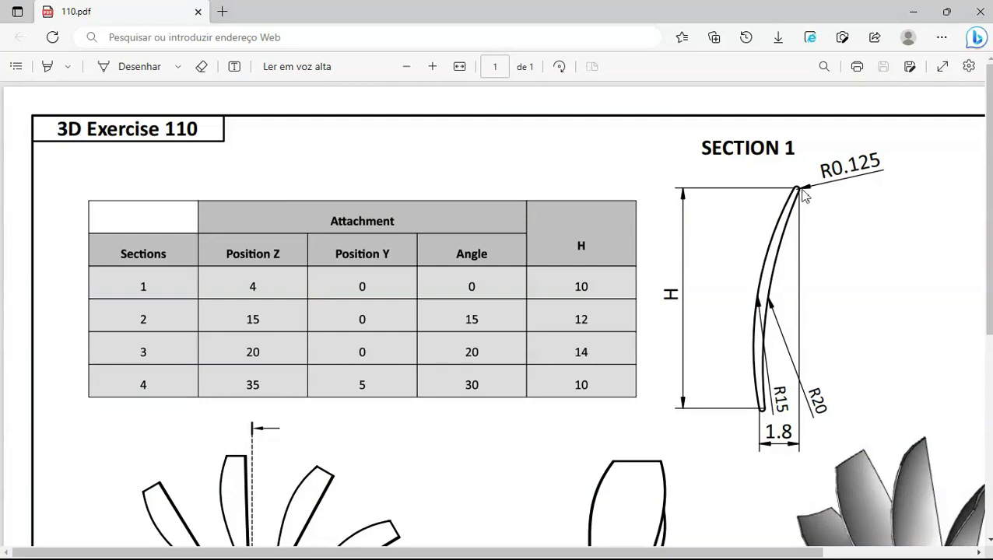
key(alt+Tab)
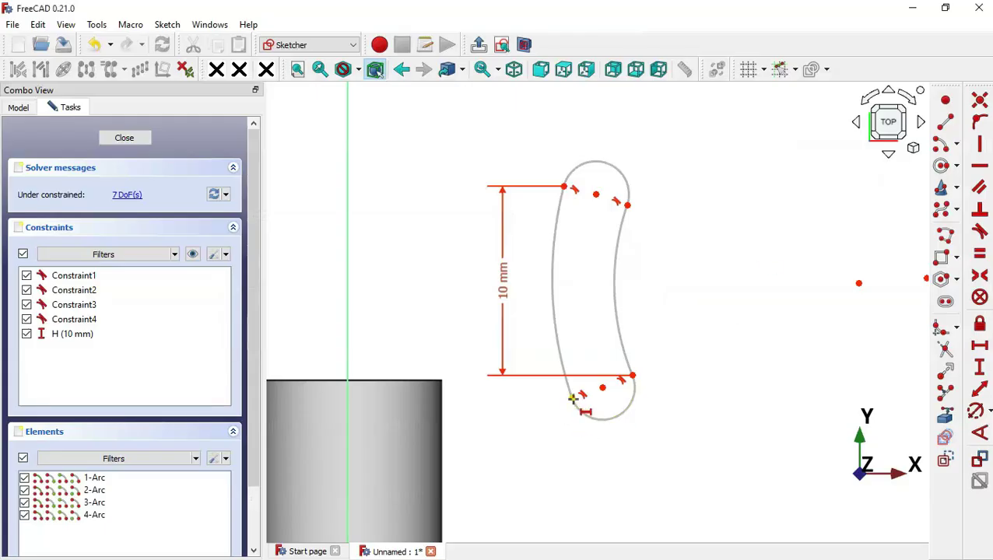
click(572, 398)
Complete the 1.8 mm blade width and make the top and bottom end arcs equal.
click(628, 206)
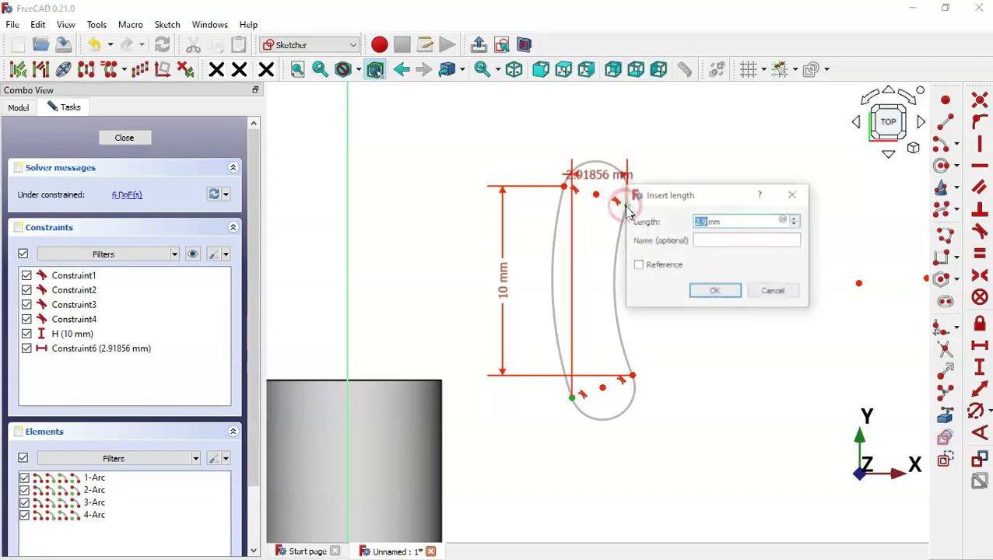
click(692, 299)
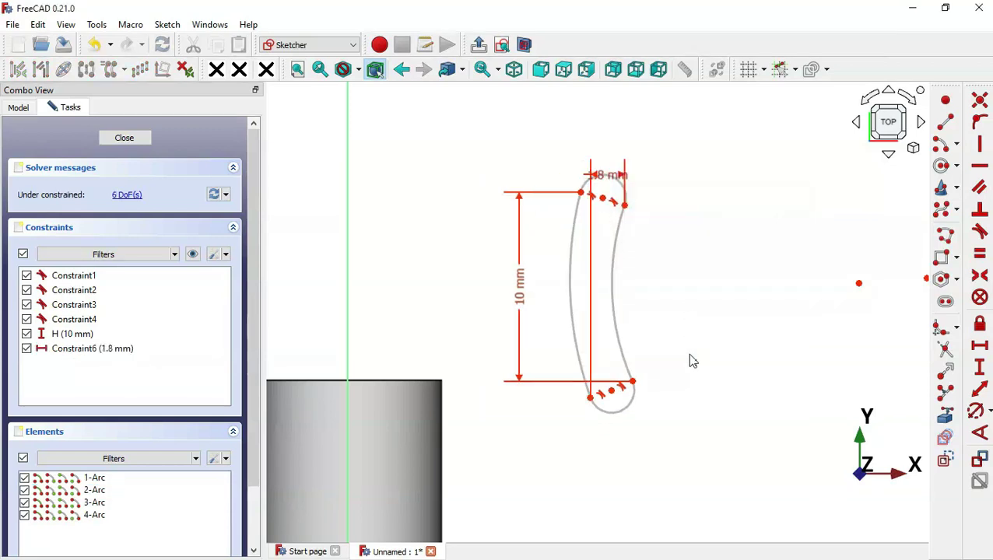
click(979, 255)
click(623, 185)
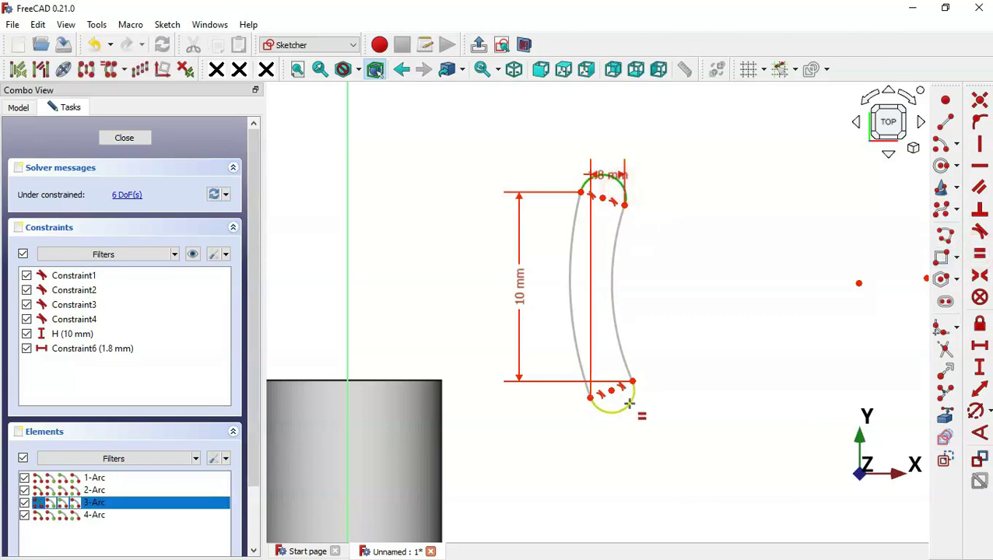
click(621, 410)
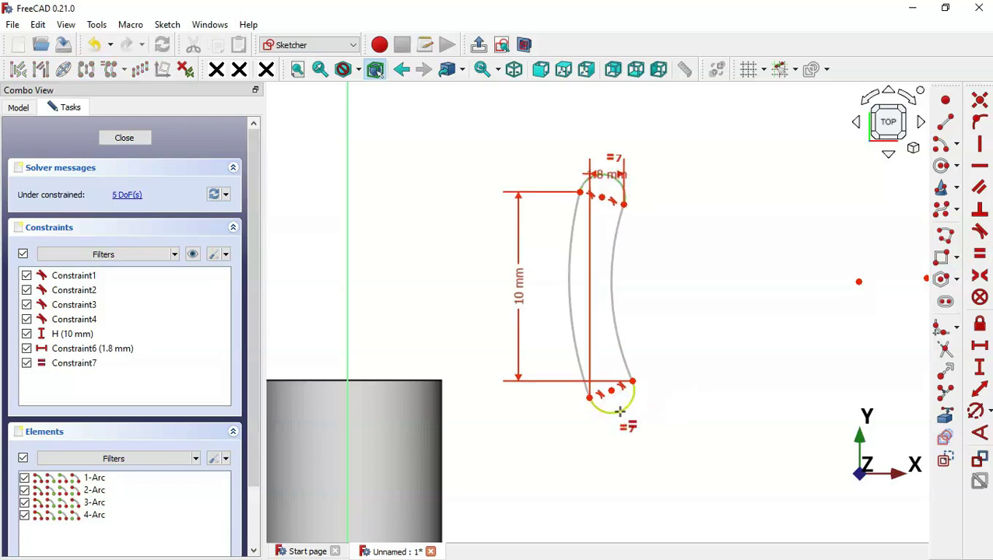
scroll(621, 410, down, 1)
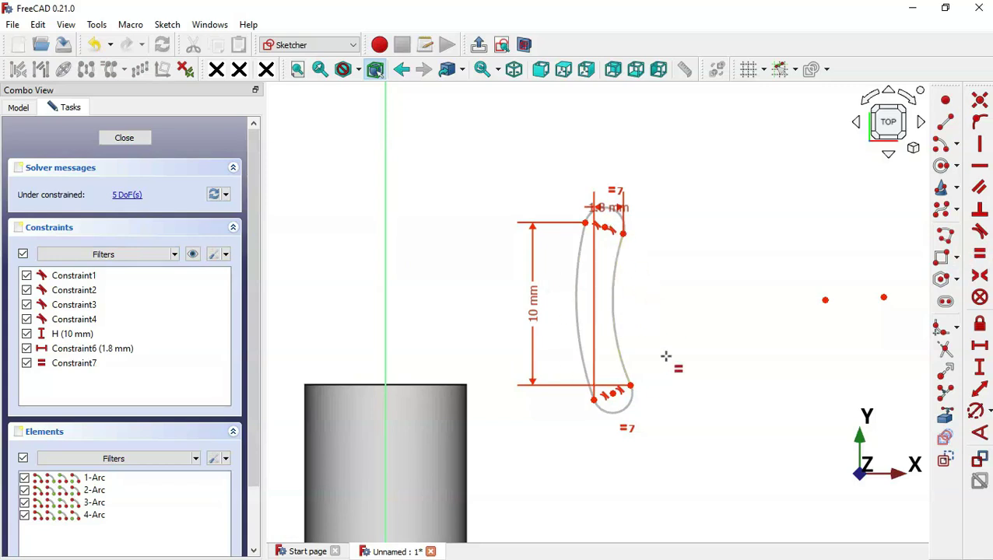
click(978, 413)
Constrain the right long arc to a 20 mm radius and the left arc to 15 mm.
click(611, 308)
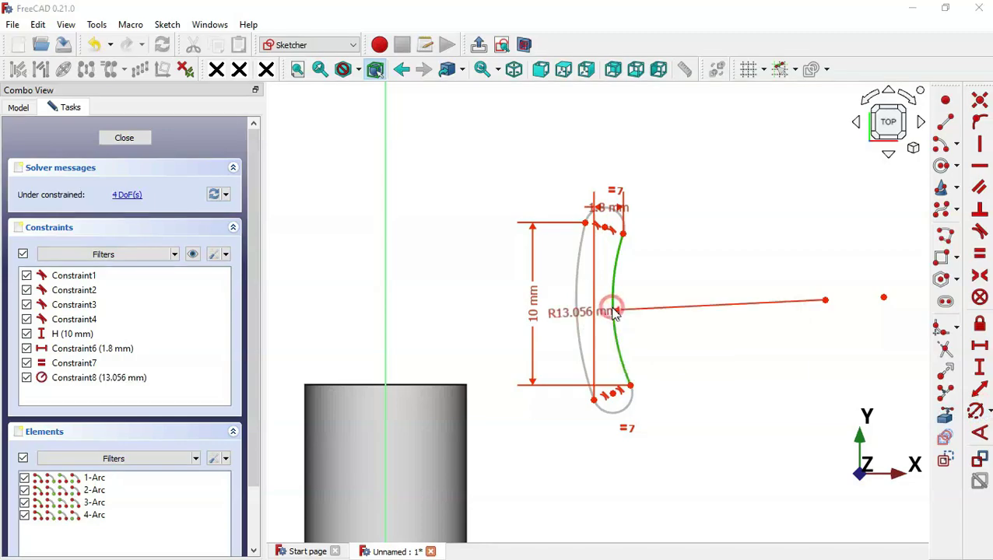
key(alt+Tab)
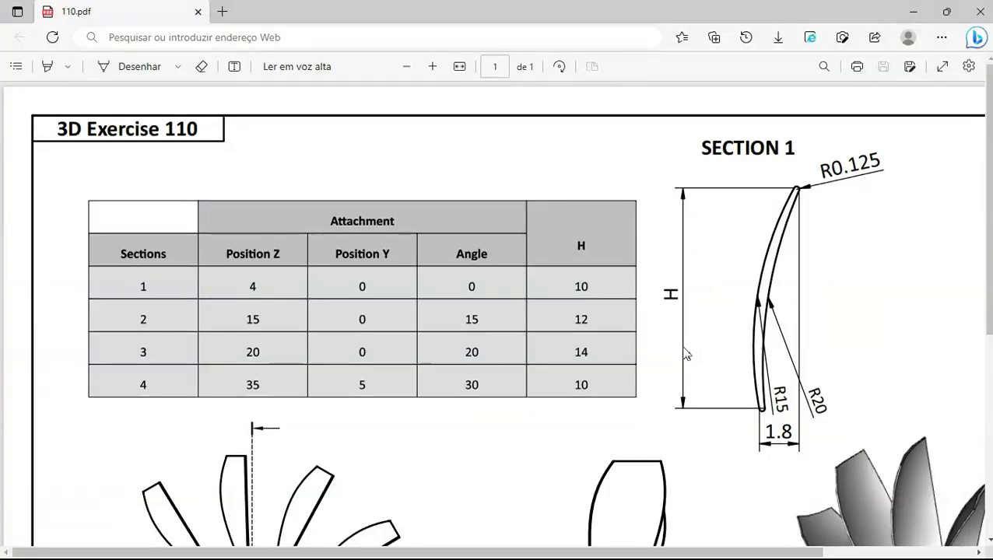
key(alt+Tab)
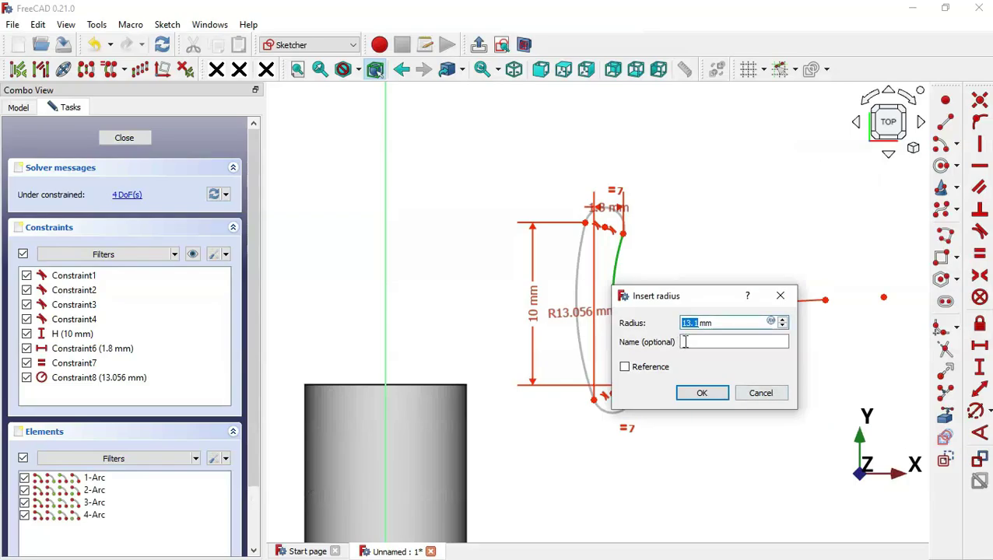
key(alt+Tab)
key(alt+Tab)
text(20)
key(Return)
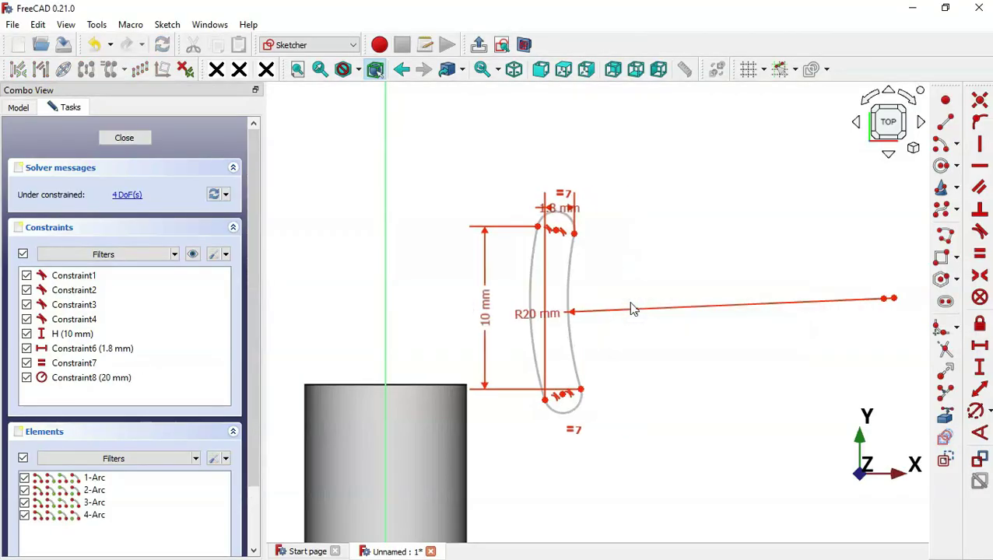
click(539, 299)
key(alt+Tab)
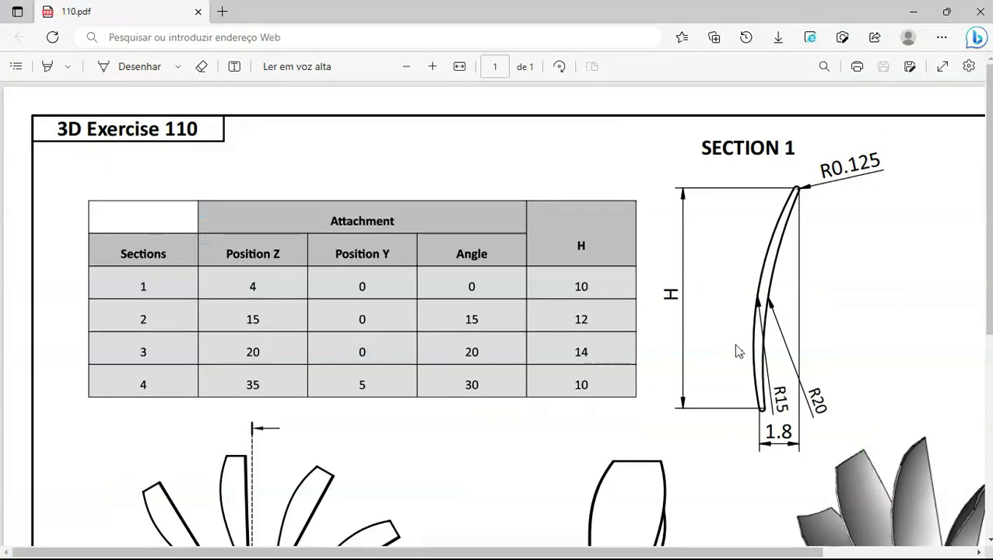
key(alt+Tab)
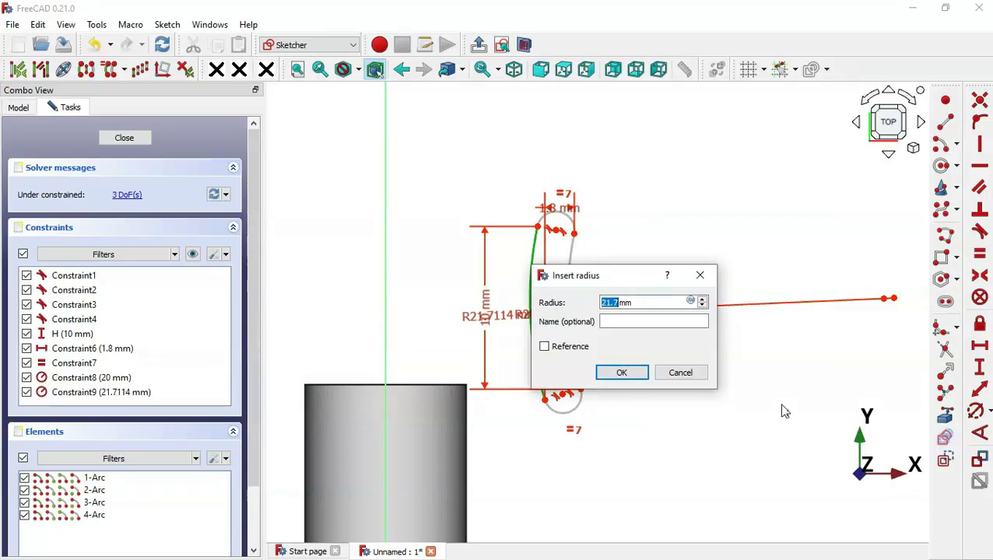
text(15)
key(Return)
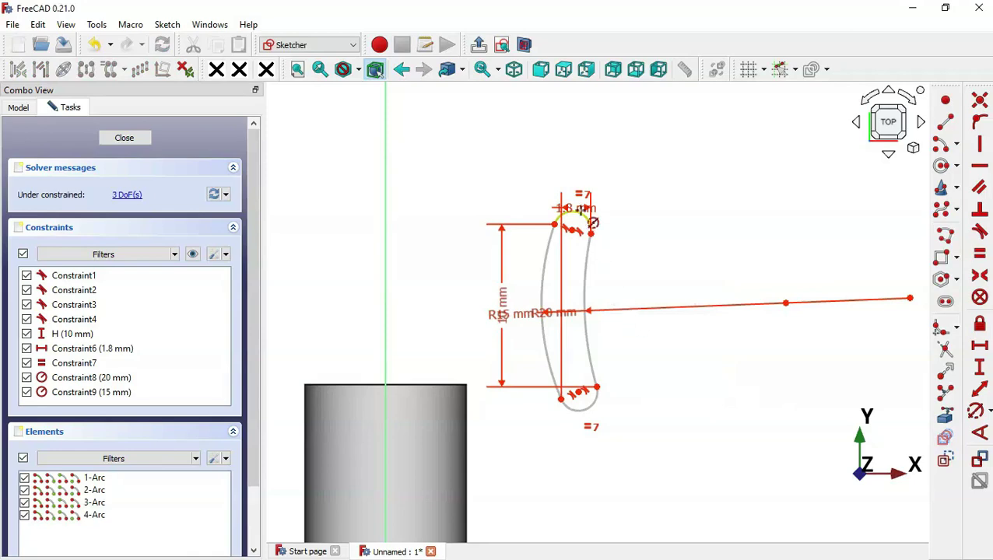
click(583, 211)
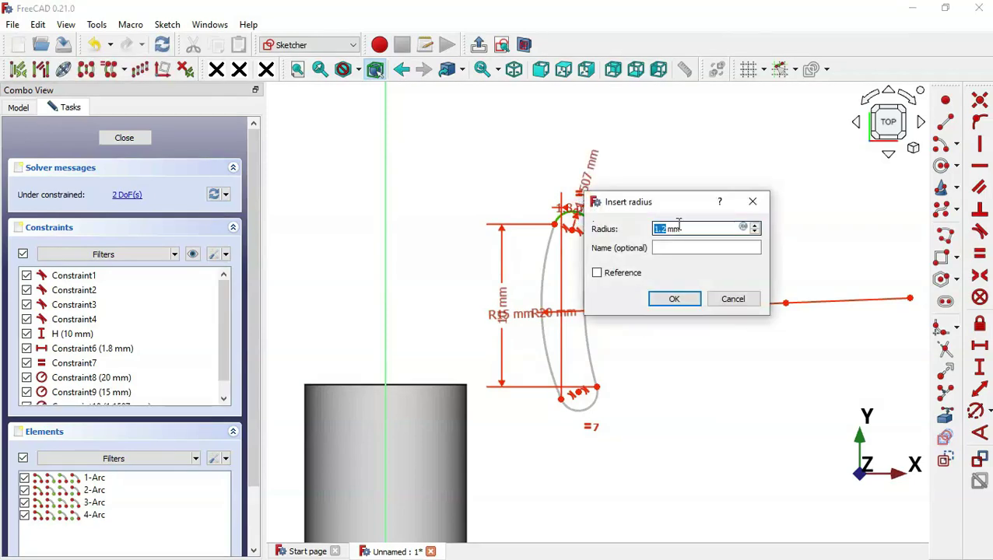
Confirm the drawing's R0.125 value as the top tip arc radius.
key(alt+Tab)
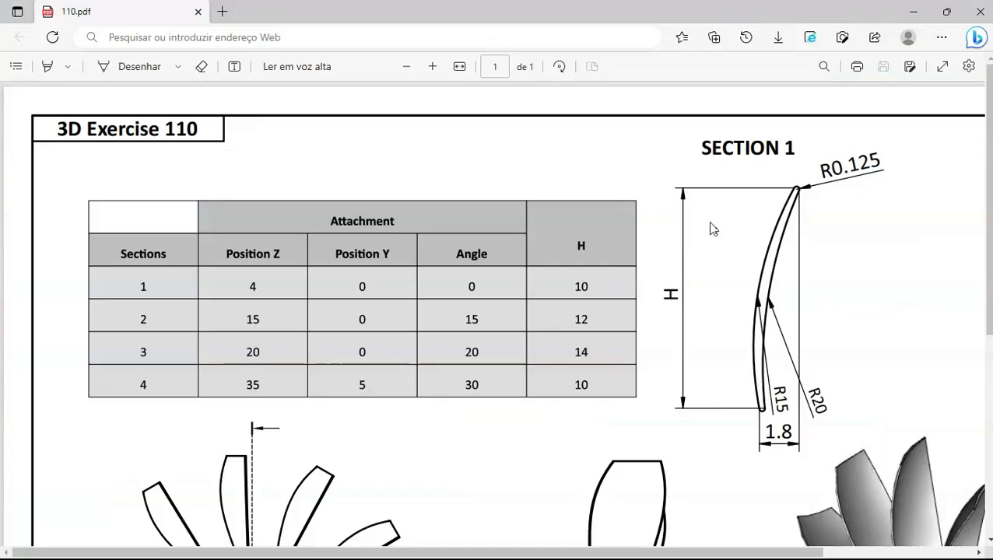
double_click(831, 167)
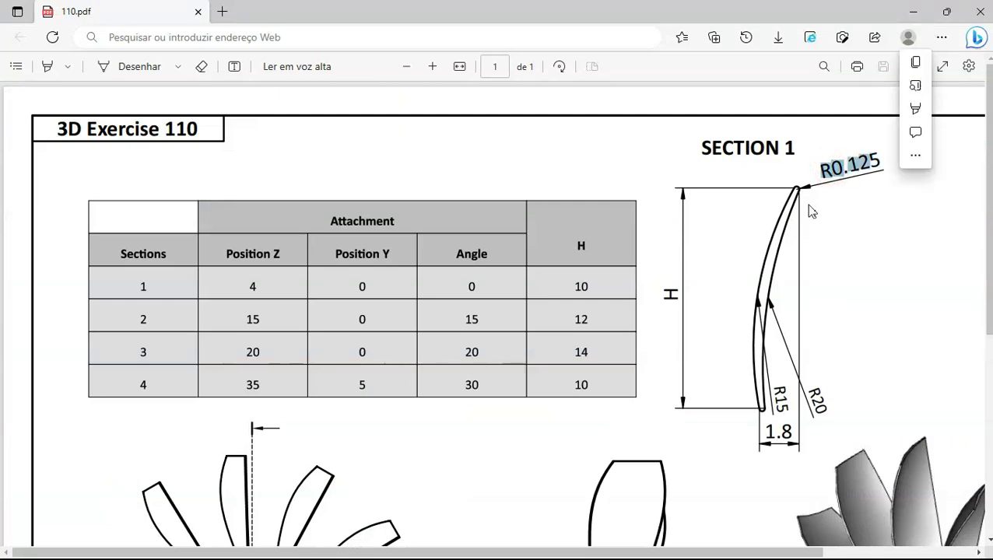
click(852, 235)
key(alt+Tab)
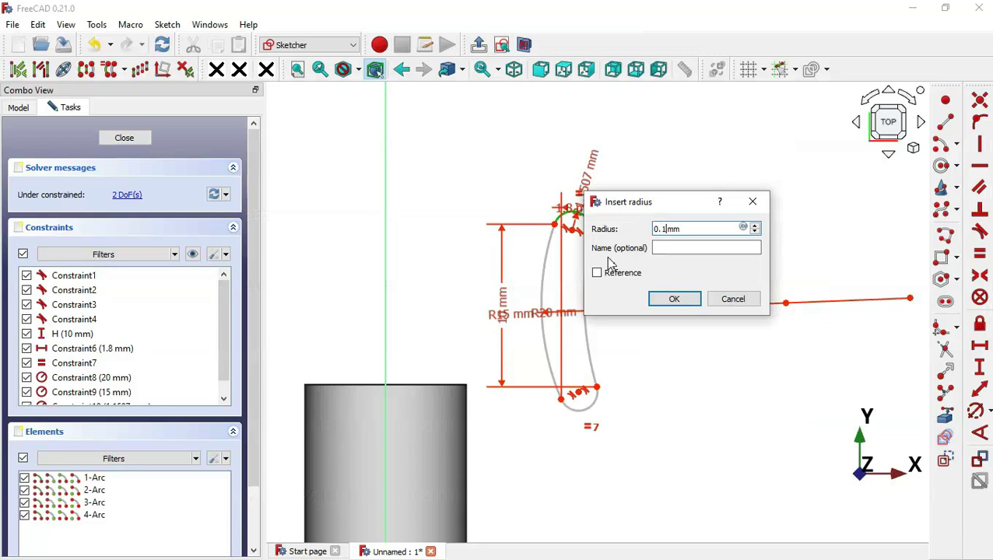
key(Return)
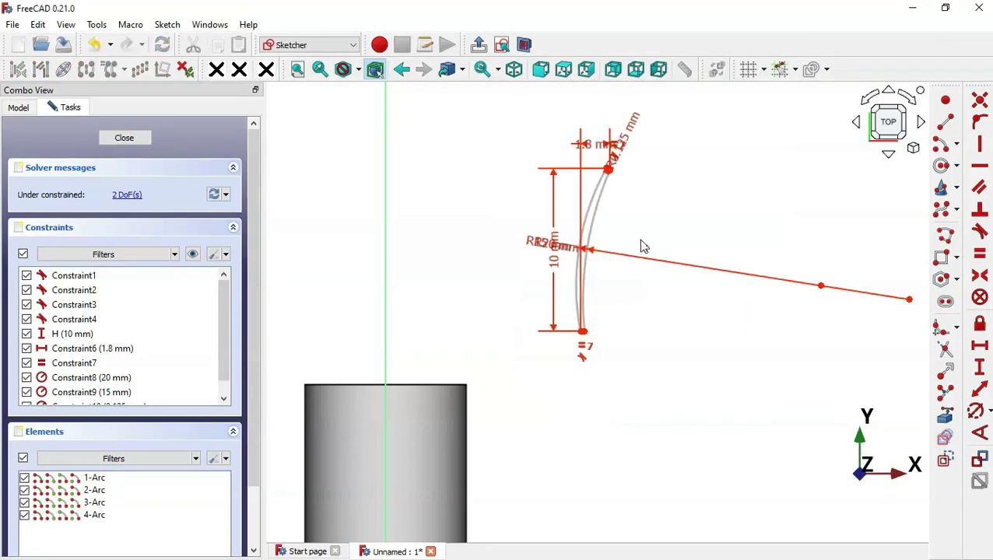
scroll(714, 191, down, 2)
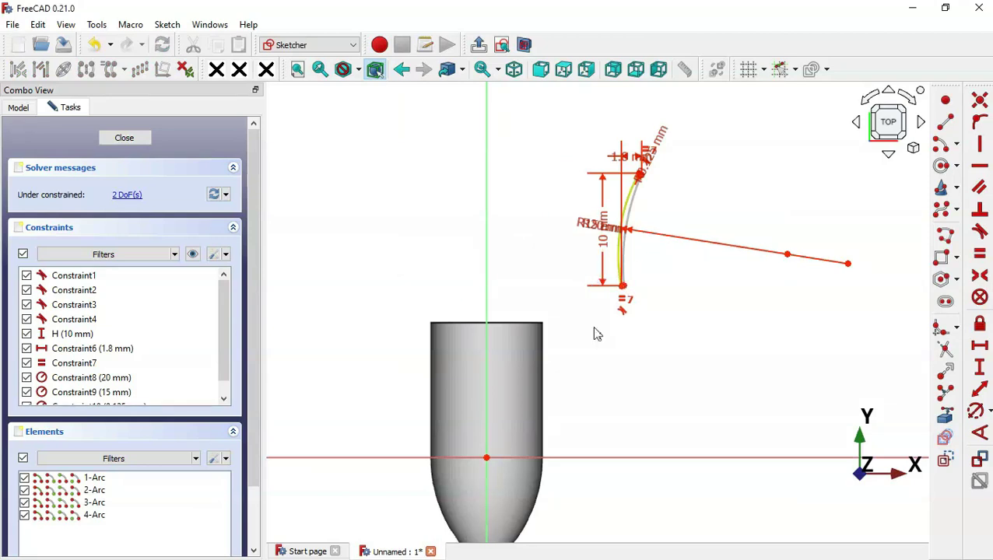
Place the arc's lower endpoint on the vertical sketch axis.
click(486, 306)
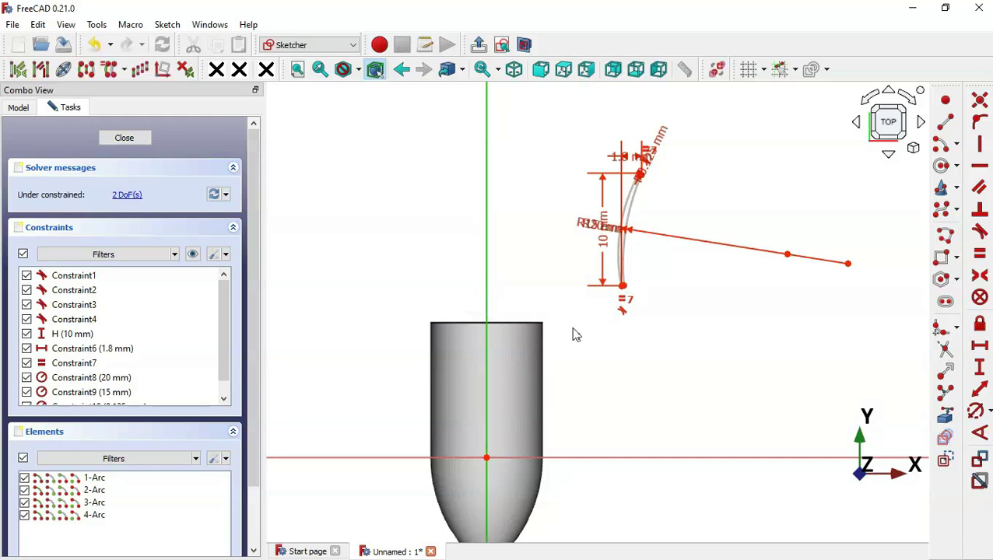
scroll(629, 299, up, 5)
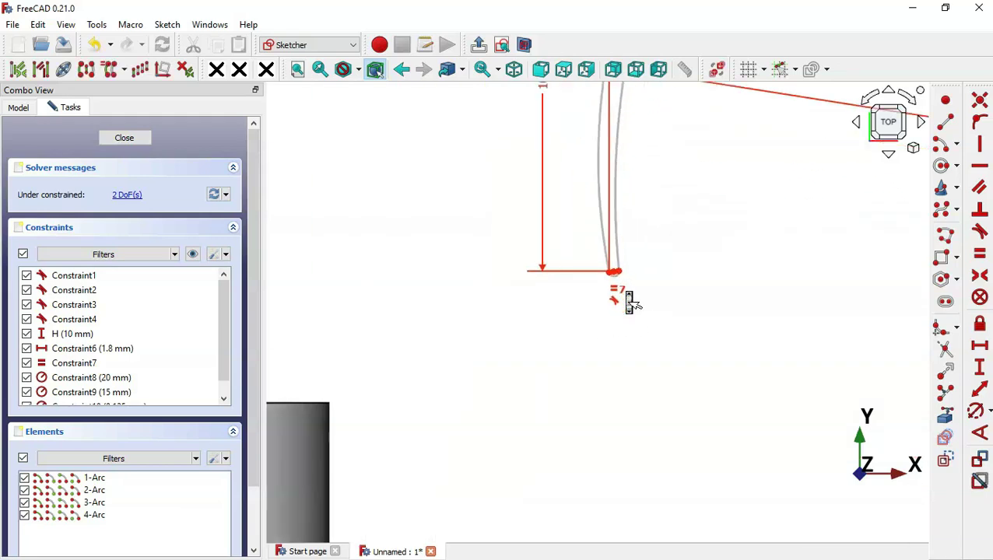
scroll(611, 244, up, 3)
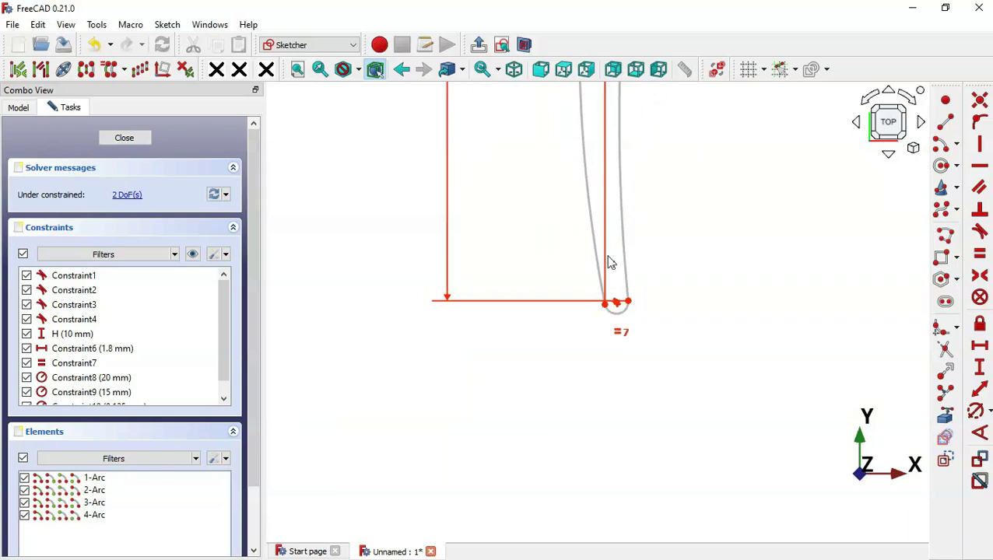
click(606, 305)
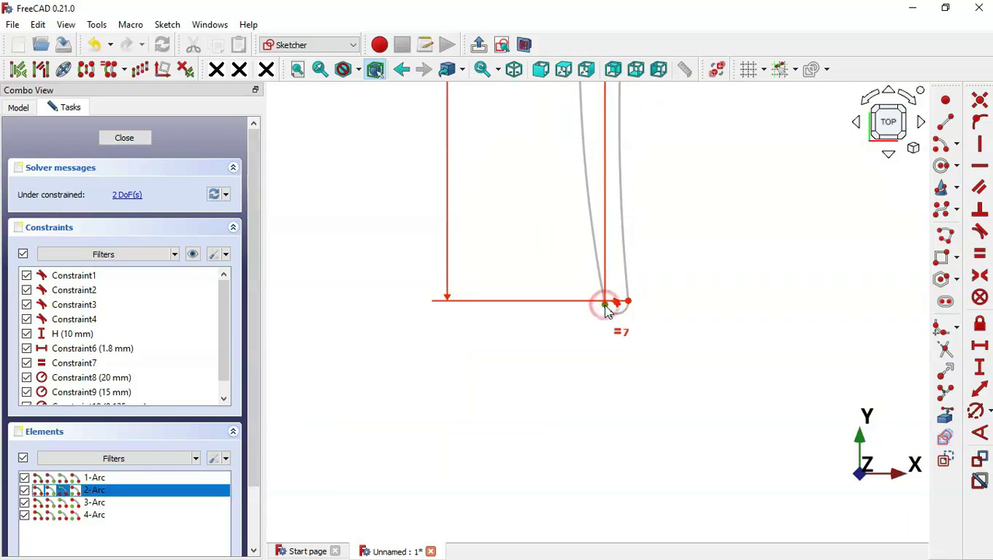
click(979, 128)
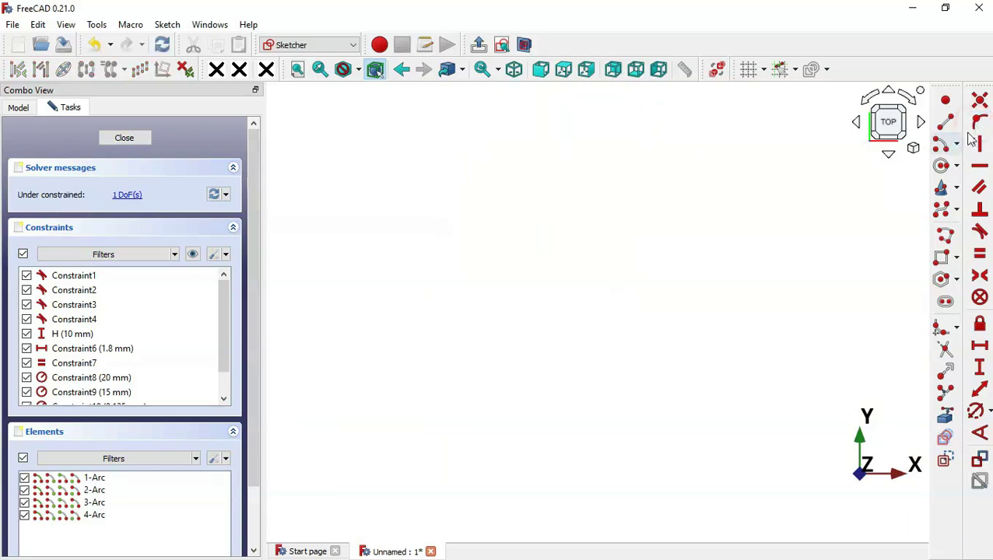
scroll(776, 326, down, 8)
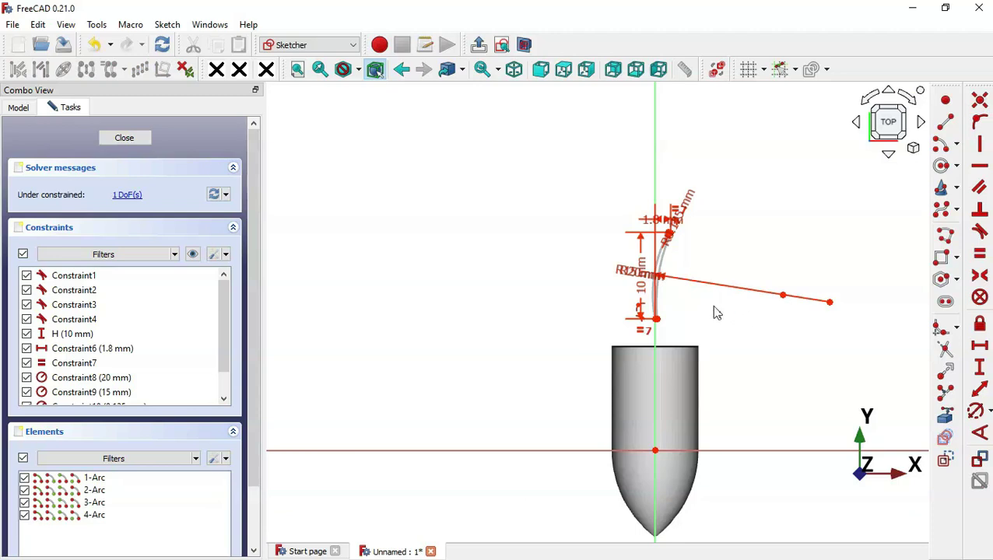
scroll(675, 419, up, 2)
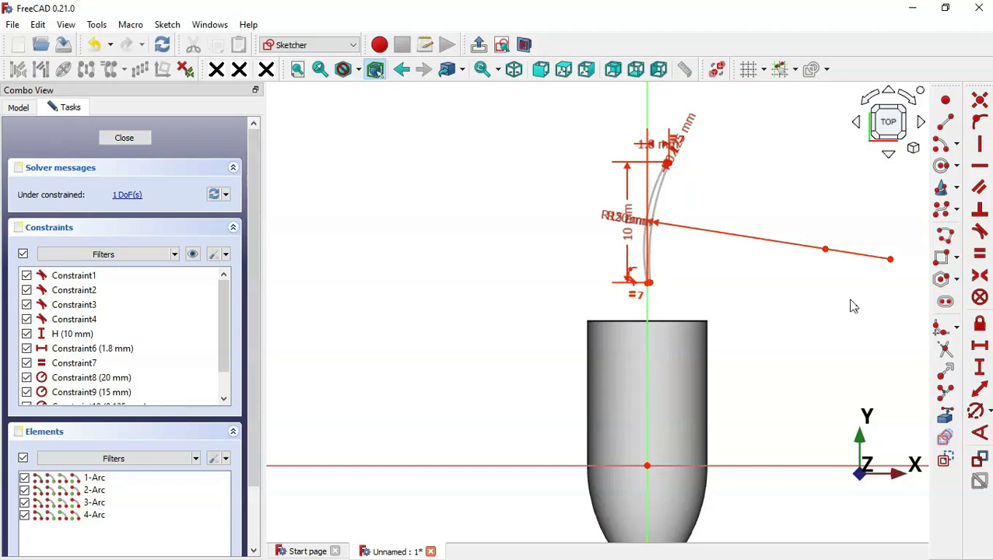
Set a 4 mm vertical distance from the origin to the blade's bottom point and close the sketch.
click(980, 372)
click(648, 466)
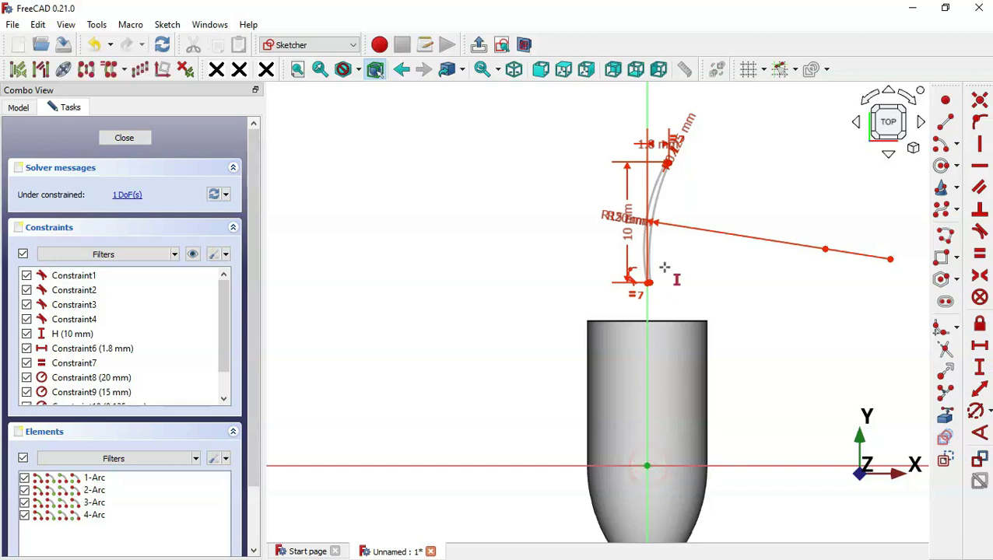
scroll(650, 263, up, 5)
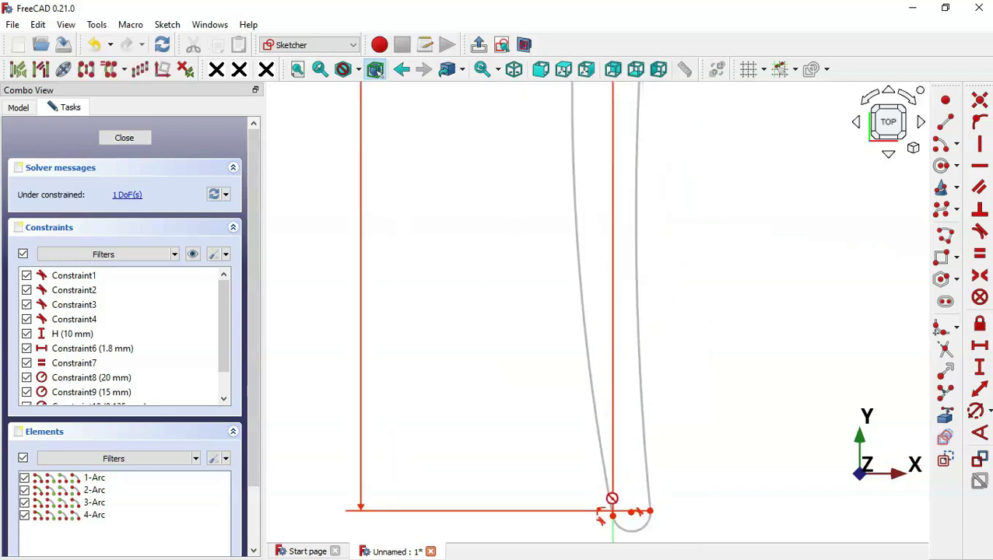
click(611, 515)
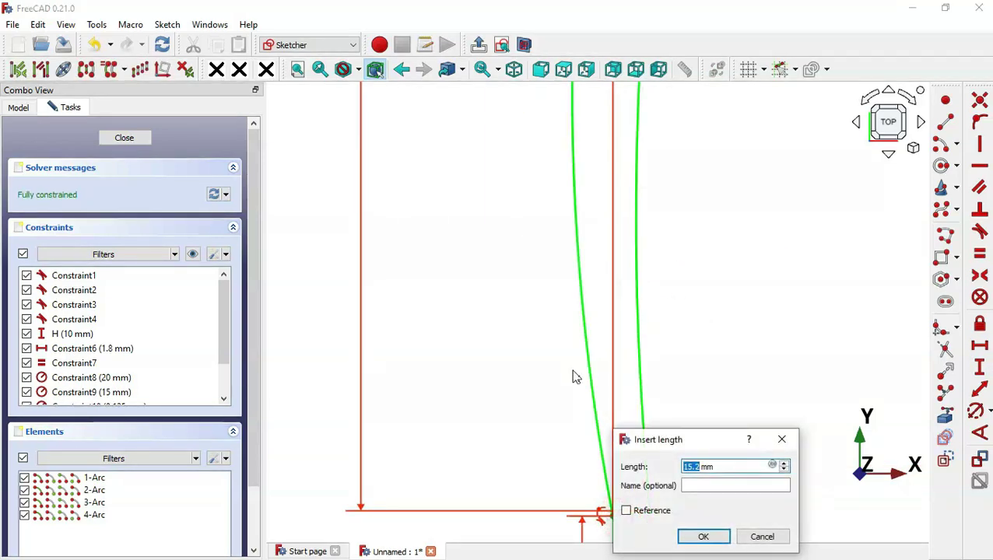
text(4)
key(Return)
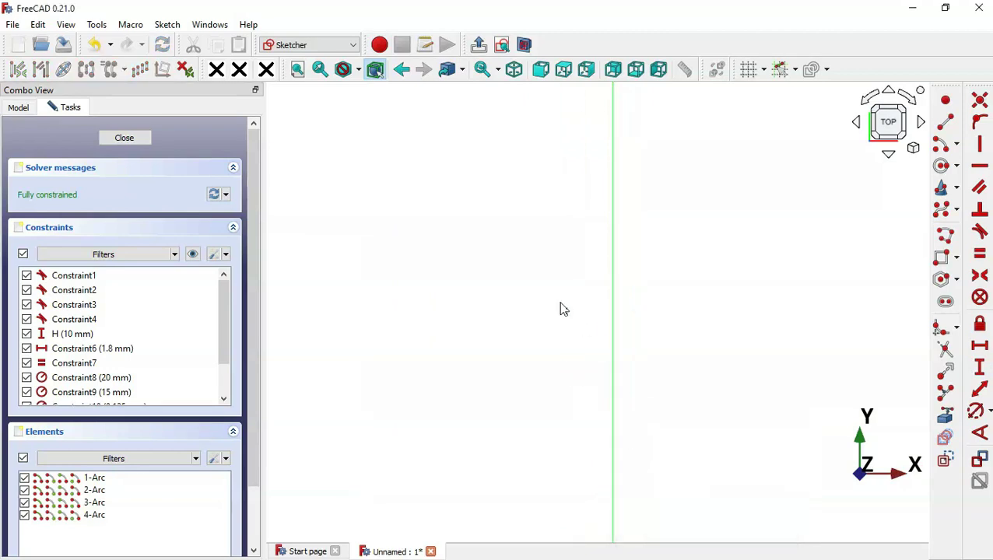
scroll(563, 310, down, 3)
scroll(564, 310, down, 6)
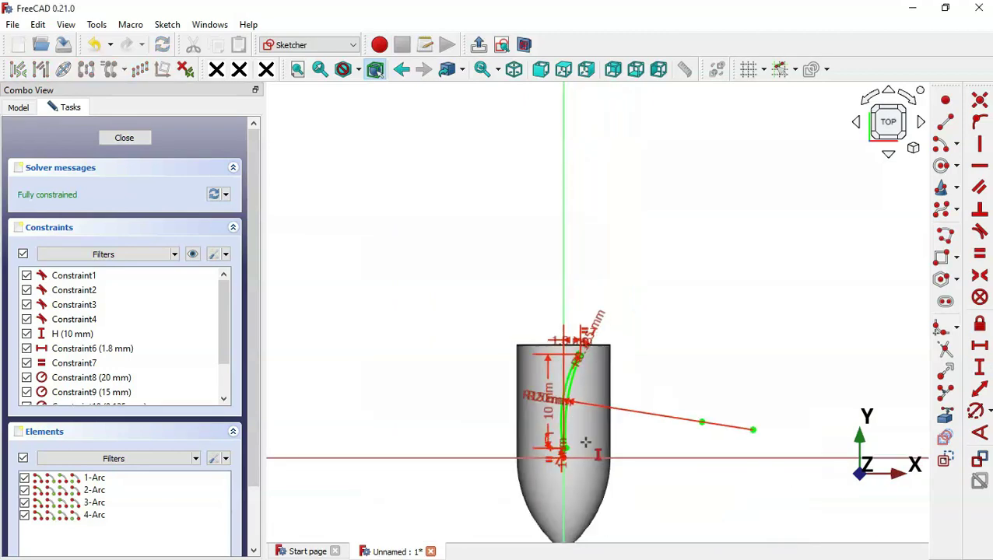
scroll(586, 442, up, 2)
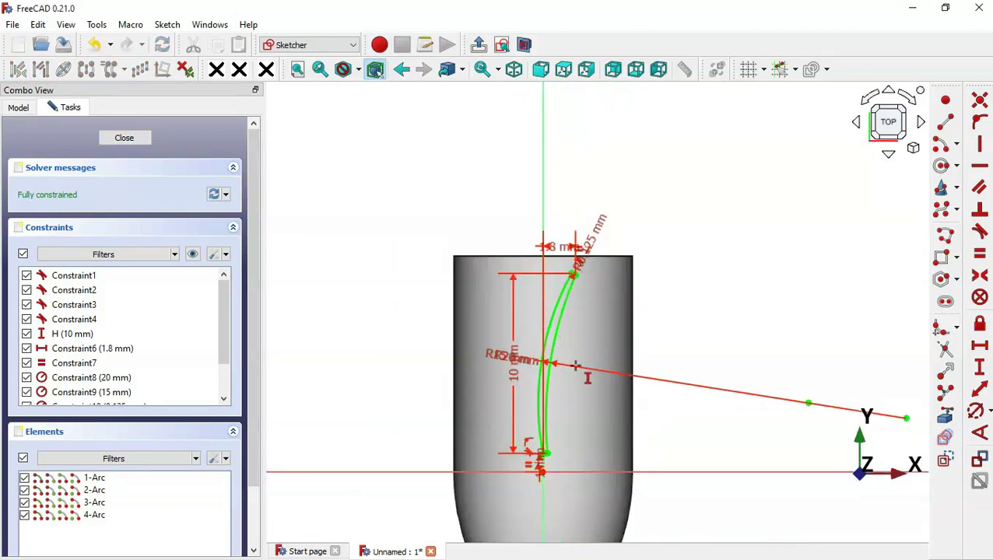
click(479, 45)
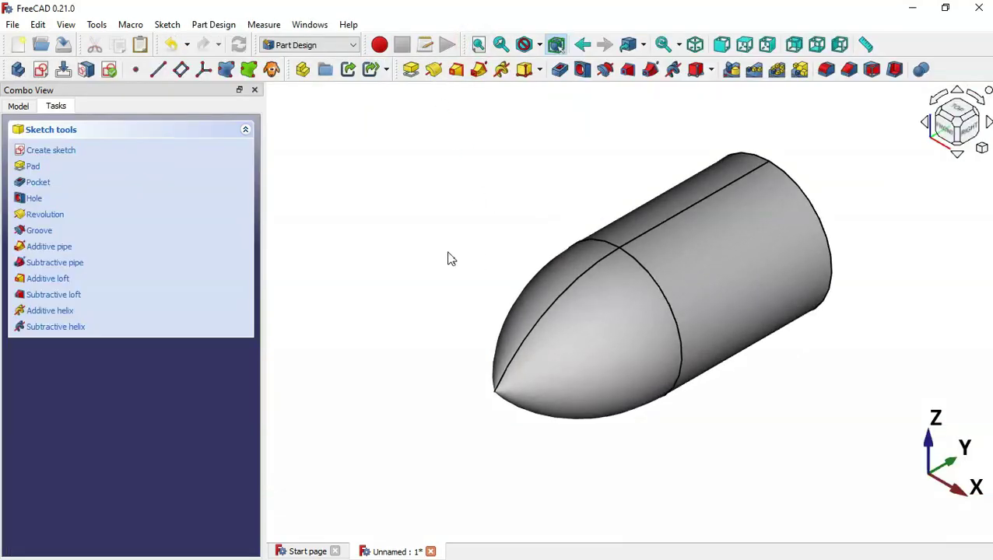
Deselect everything in the 3D view.
click(438, 305)
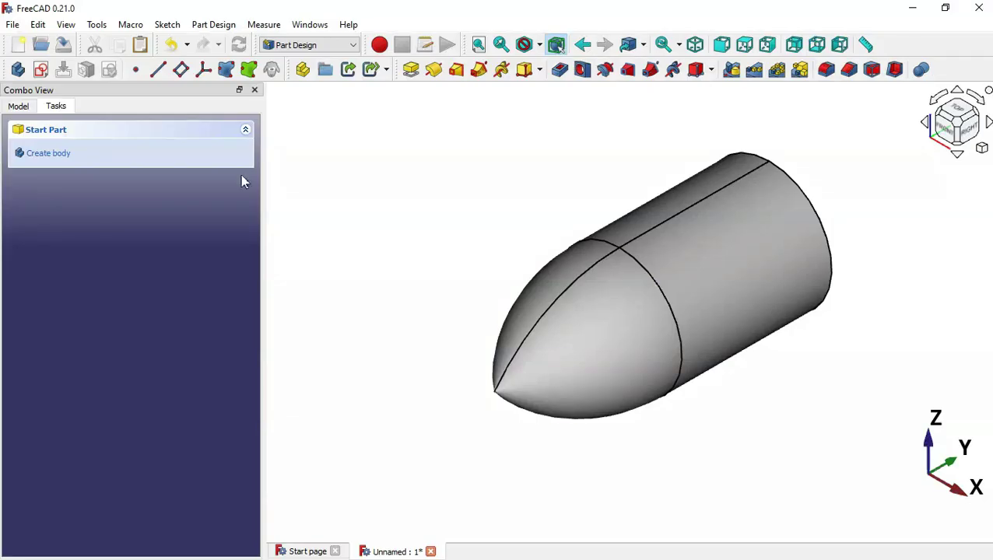
Copy Sketch001 by itself, with only Sketch001 checked in the copy selection.
click(18, 106)
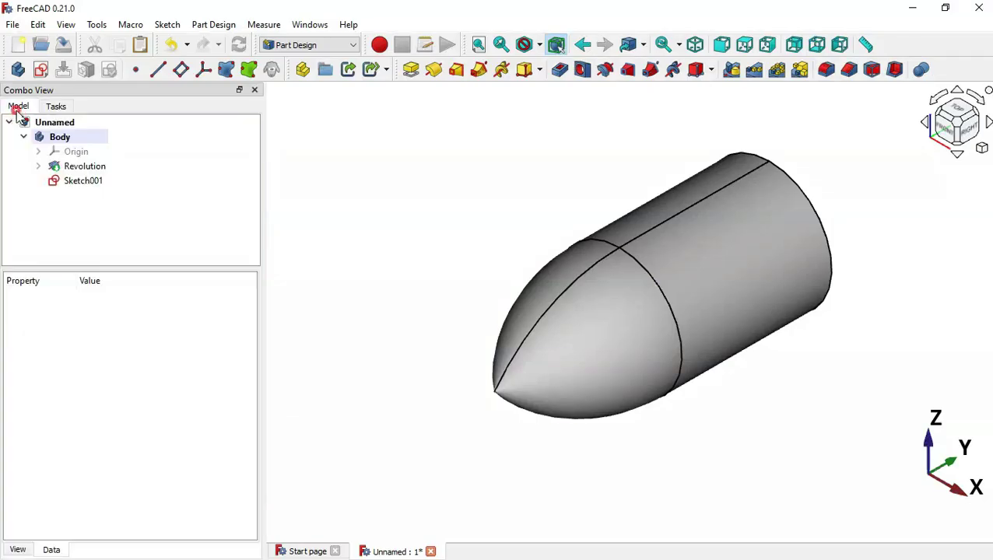
click(87, 184)
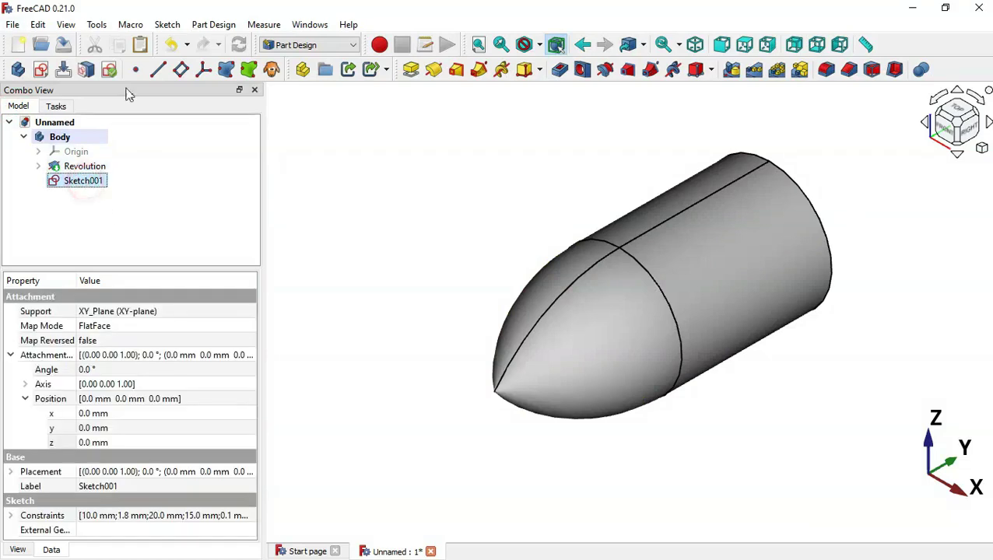
click(119, 46)
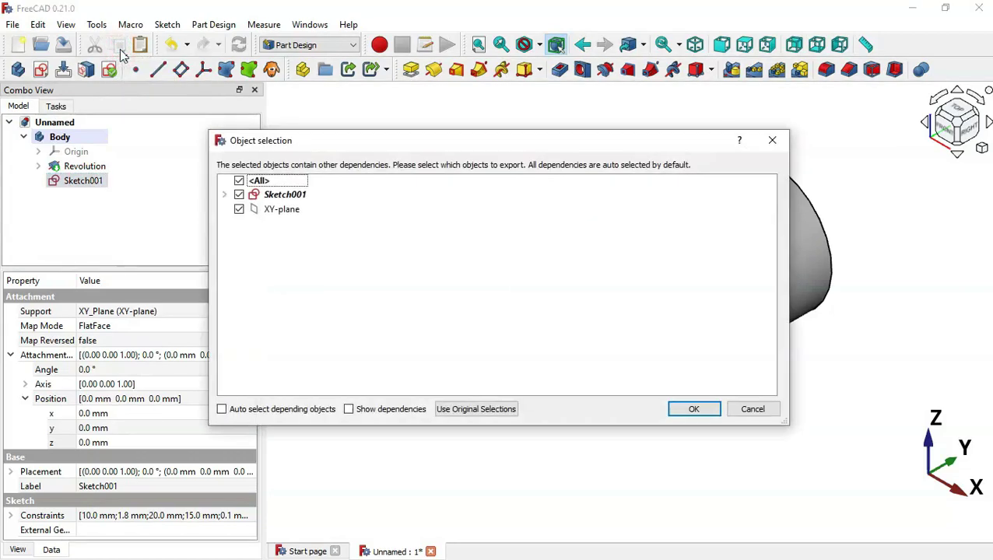
click(238, 180)
click(239, 194)
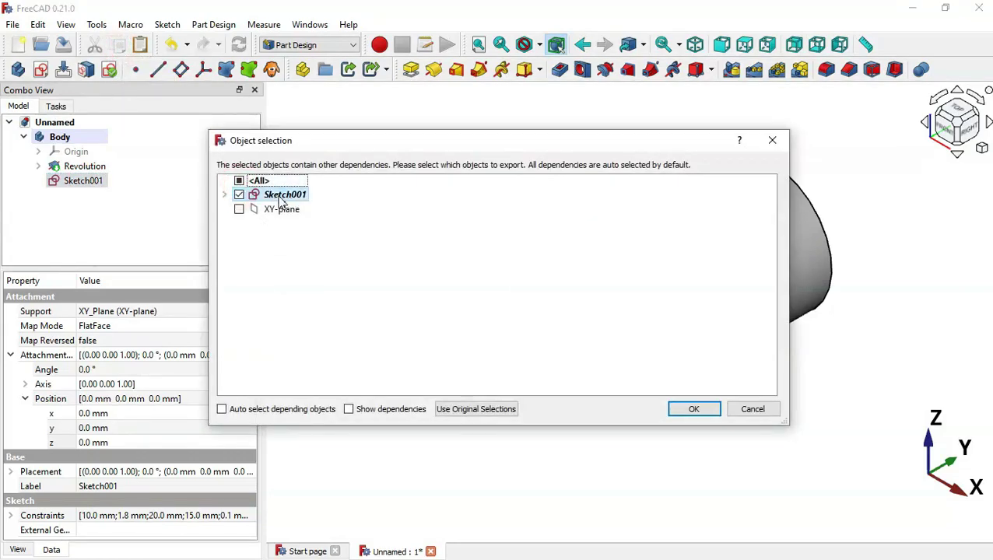
key(Return)
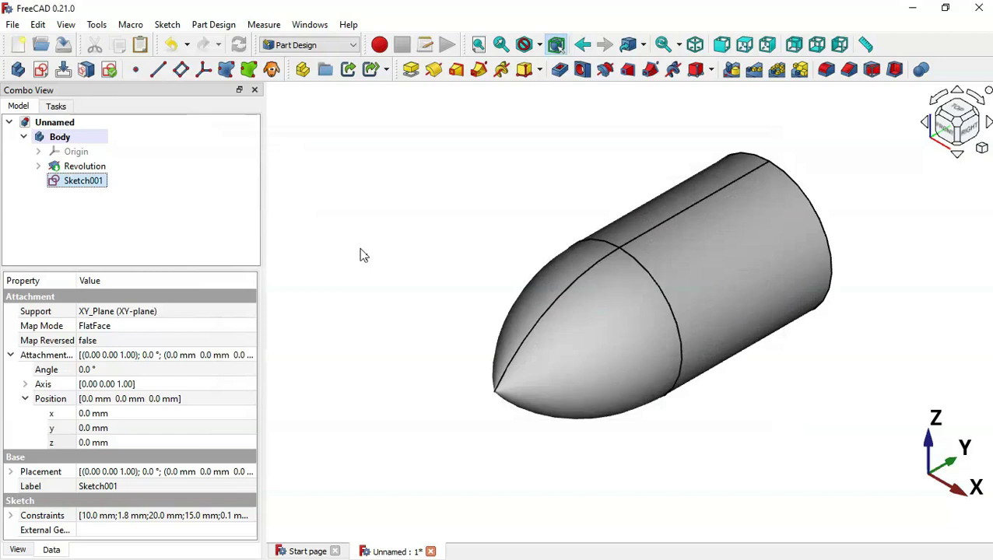
click(209, 199)
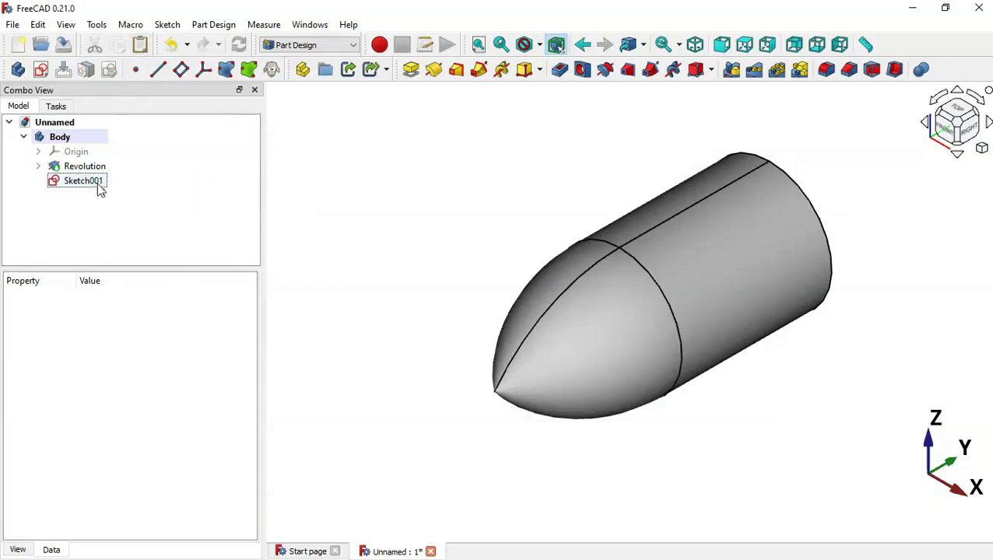
key(alt+Tab)
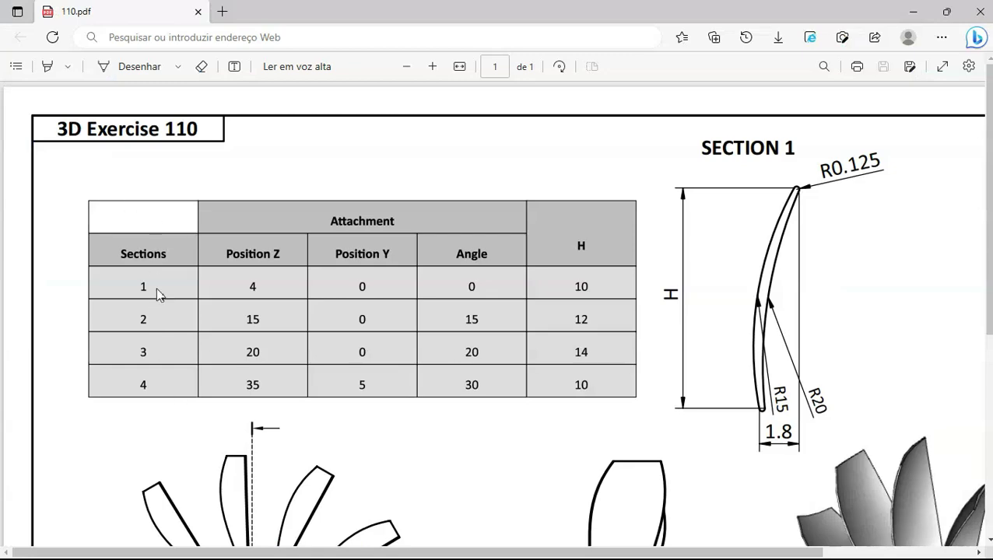
key(alt+Tab)
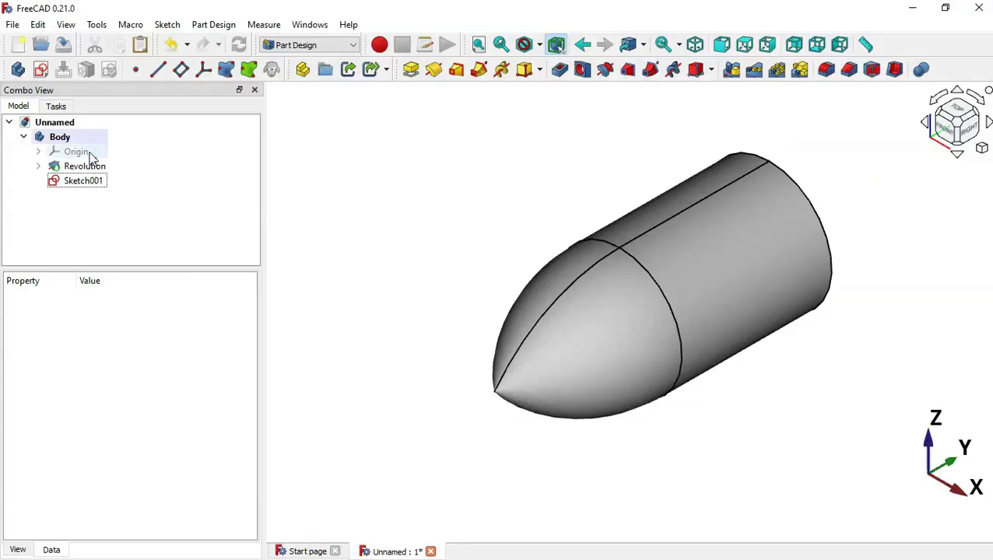
Paste three sketch copies (Sketch002, Sketch003, Sketch004) and drag them into the Body.
click(142, 48)
click(141, 48)
click(141, 48)
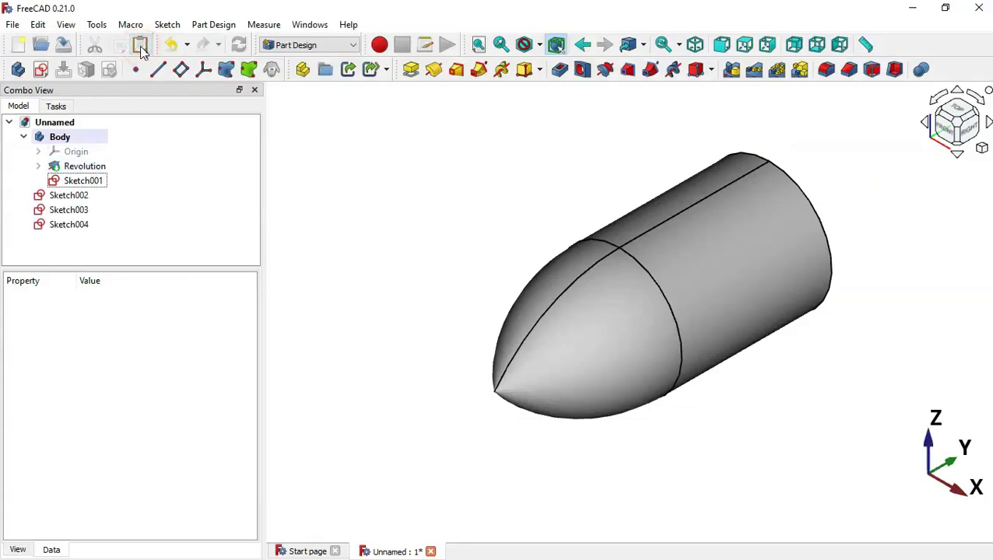
click(122, 256)
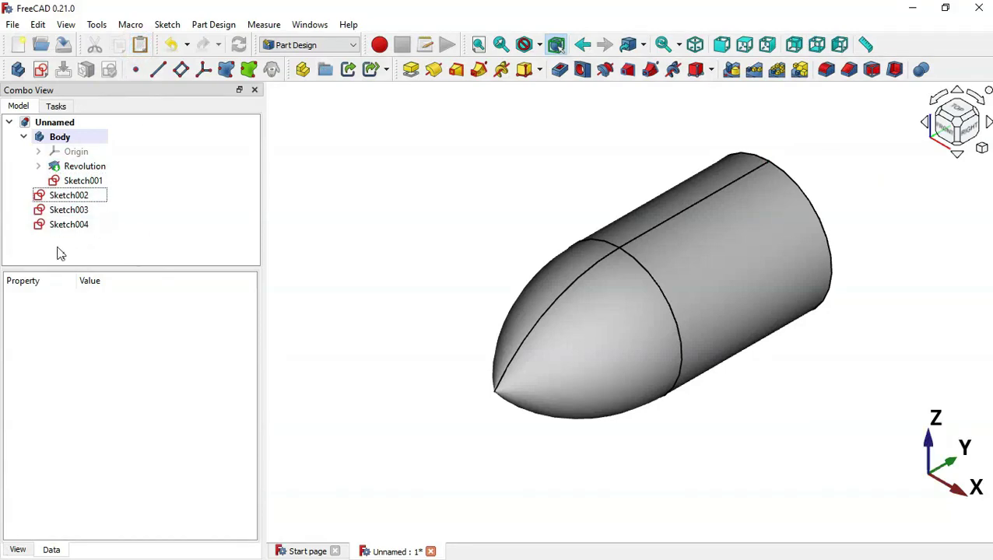
mouse_move(60, 253)
mouse_down()
mouse_move(91, 196)
mouse_move(127, 188)
mouse_up()
drag(102, 140, 100, 138)
click(155, 210)
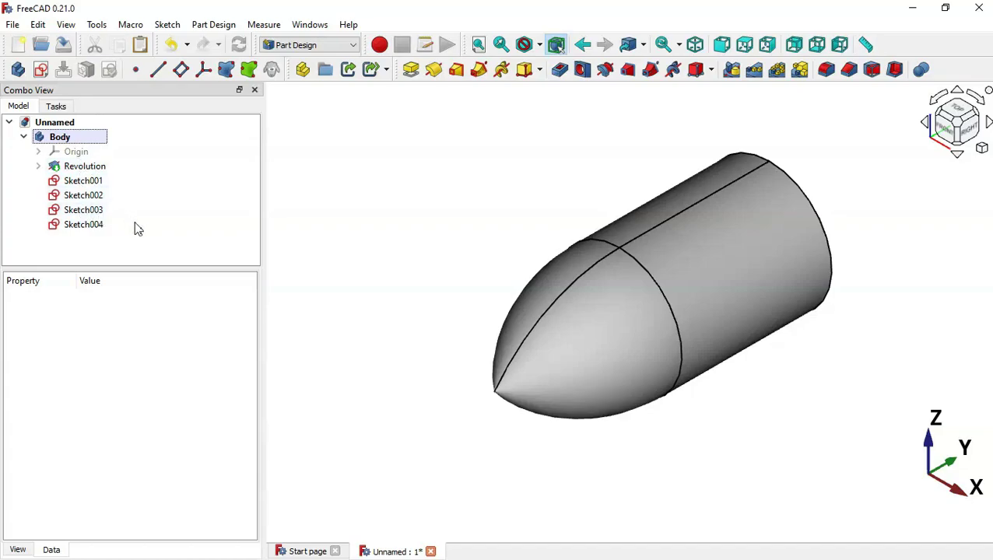
key(alt+Tab)
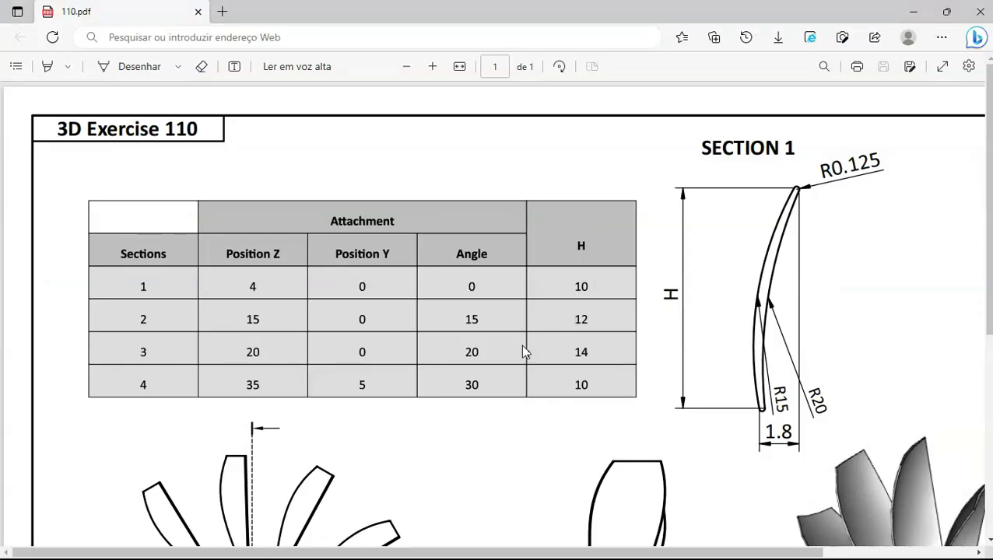
key(alt+Tab)
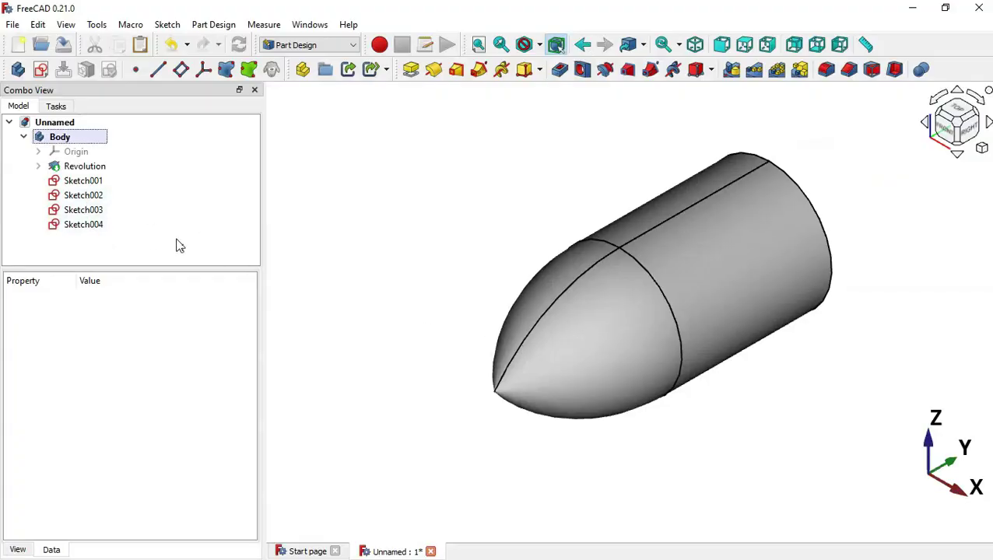
Set Sketch001's Attachment Offset z position to 4 mm.
click(81, 181)
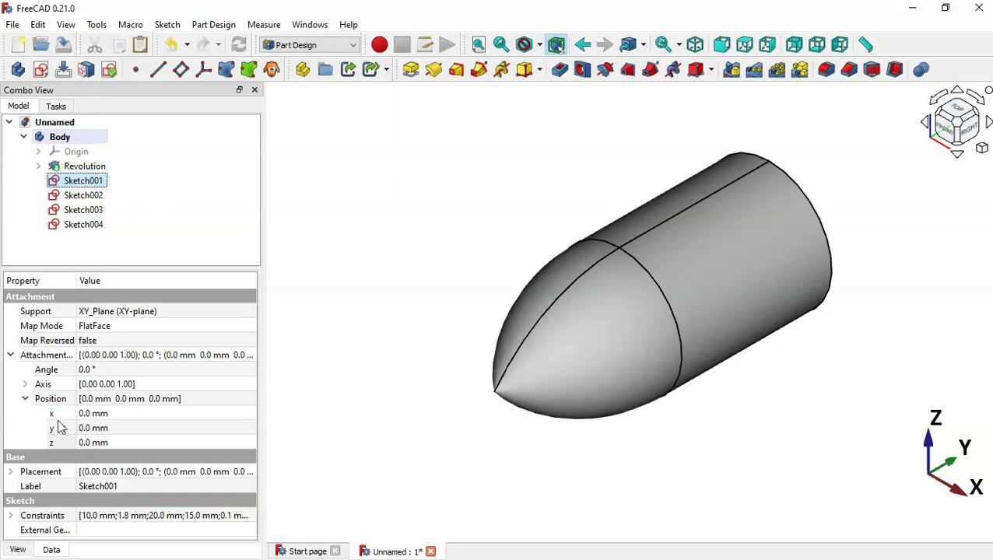
key(alt+Tab)
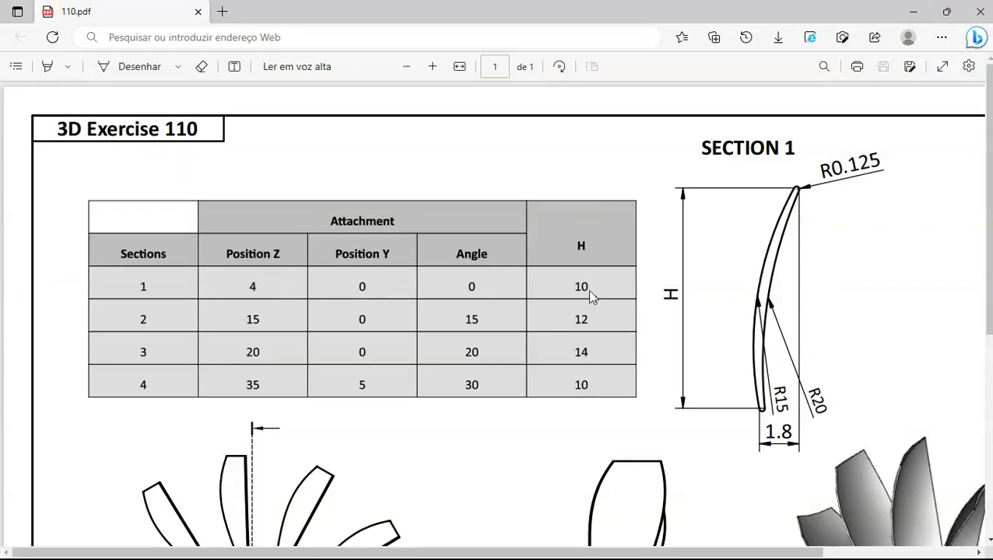
key(alt+Tab)
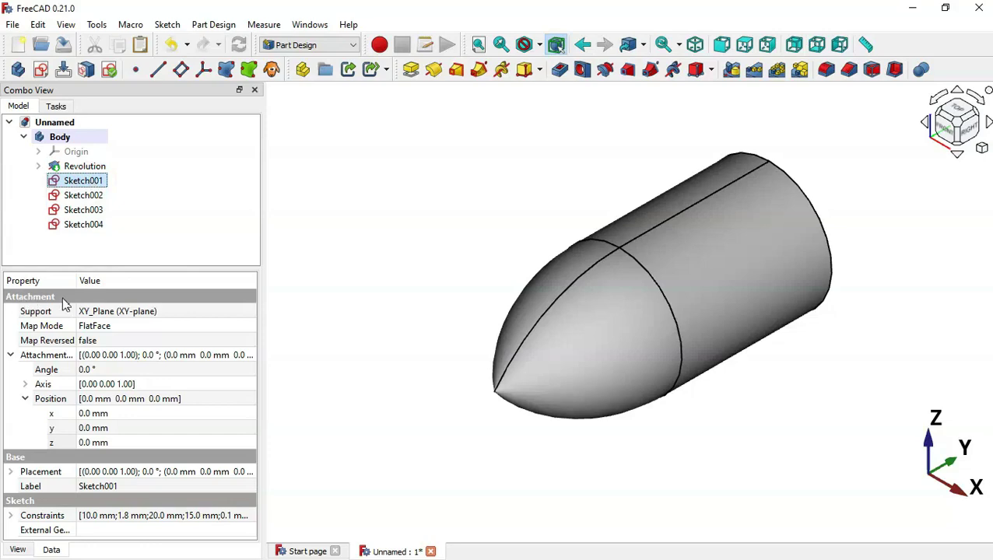
click(127, 444)
key(alt+Tab)
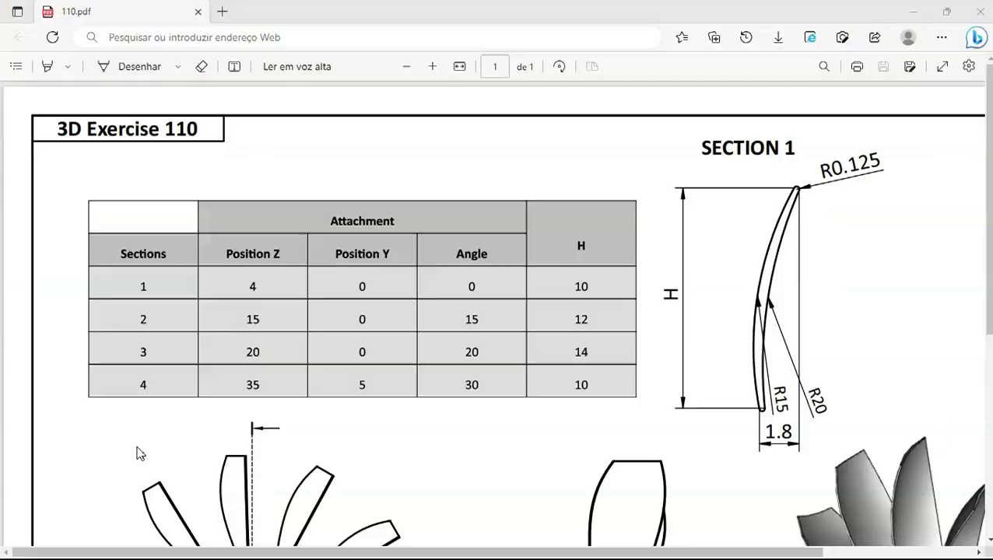
key(alt+Tab)
click(154, 438)
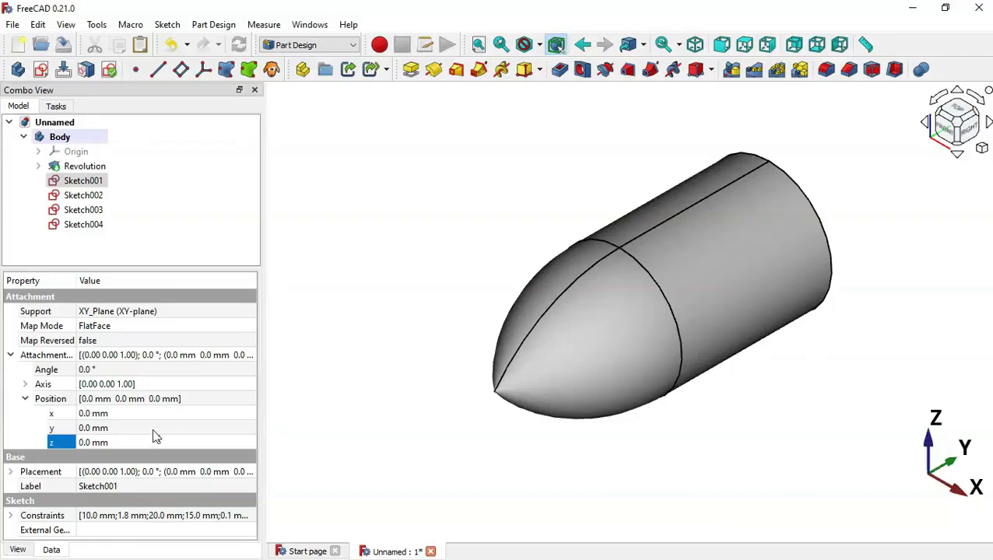
click(153, 443)
text(4)
key(Return)
Set Sketch002's attachment z position to 15 mm.
click(97, 197)
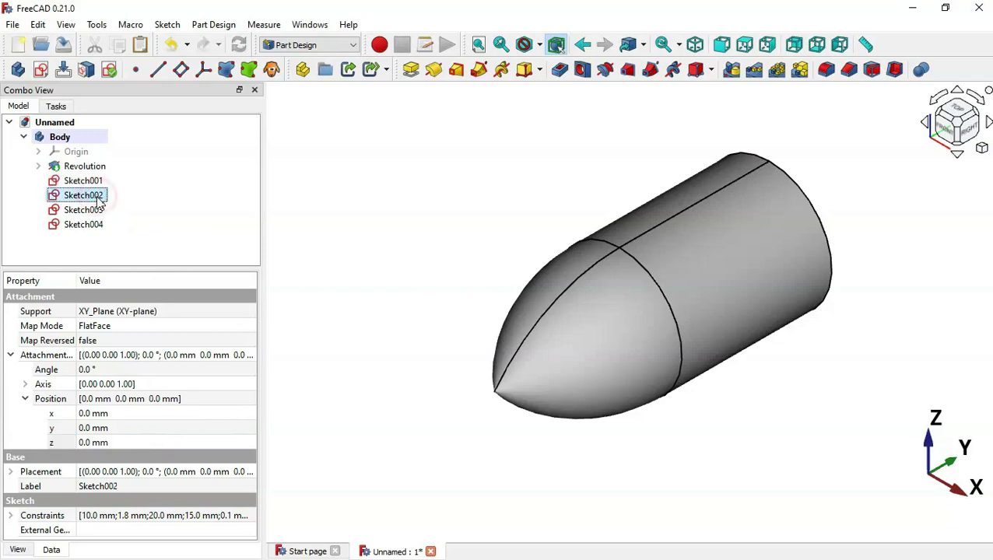
key(alt+Tab)
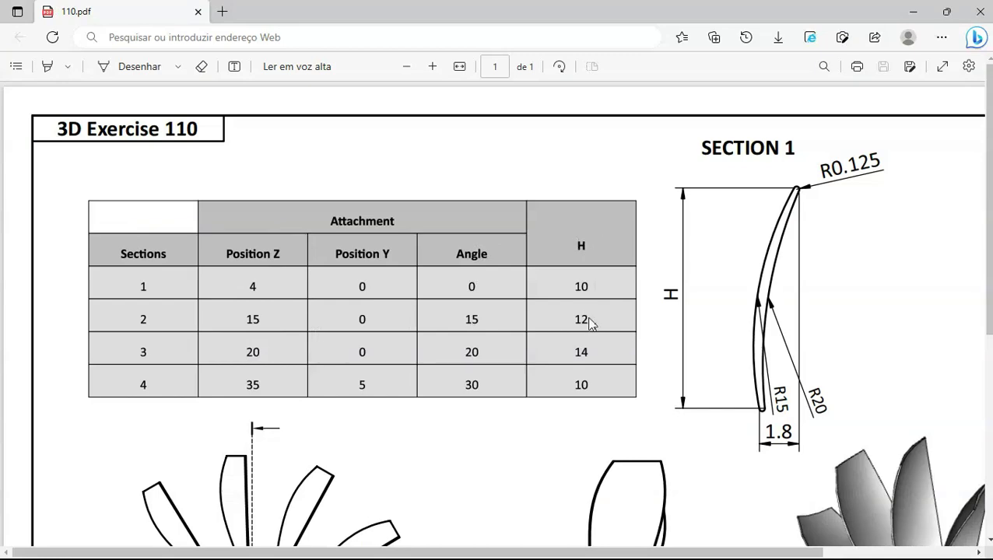
key(alt+Tab)
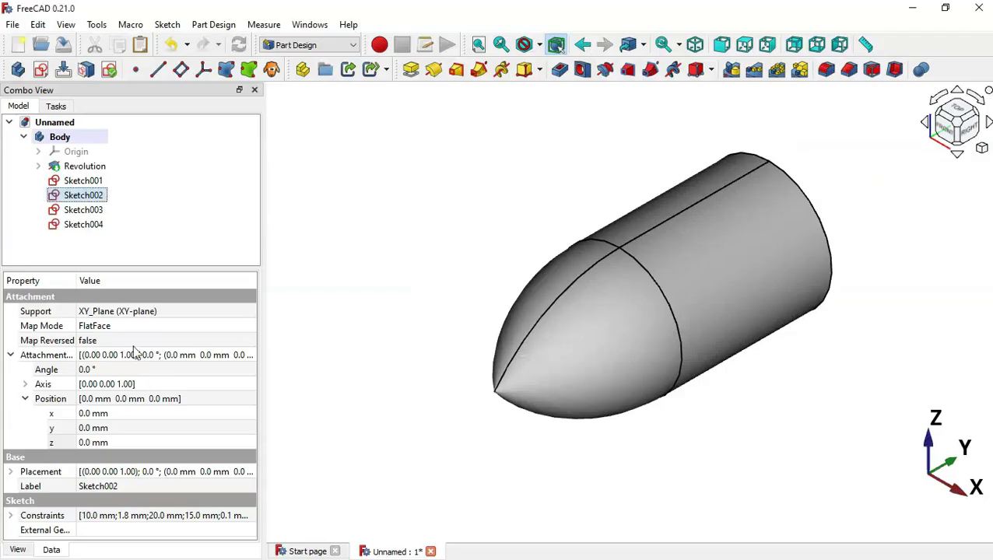
click(178, 443)
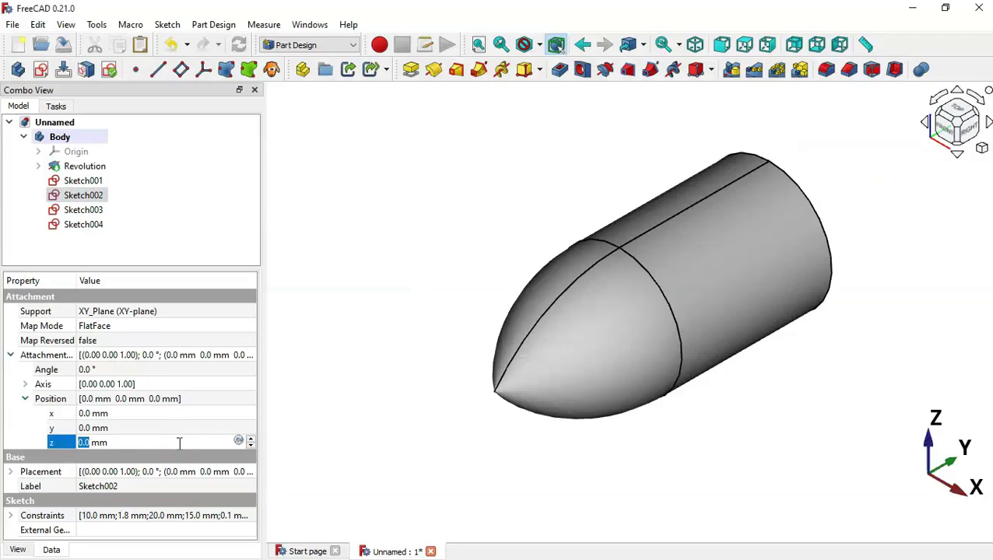
key(Return)
key(5)
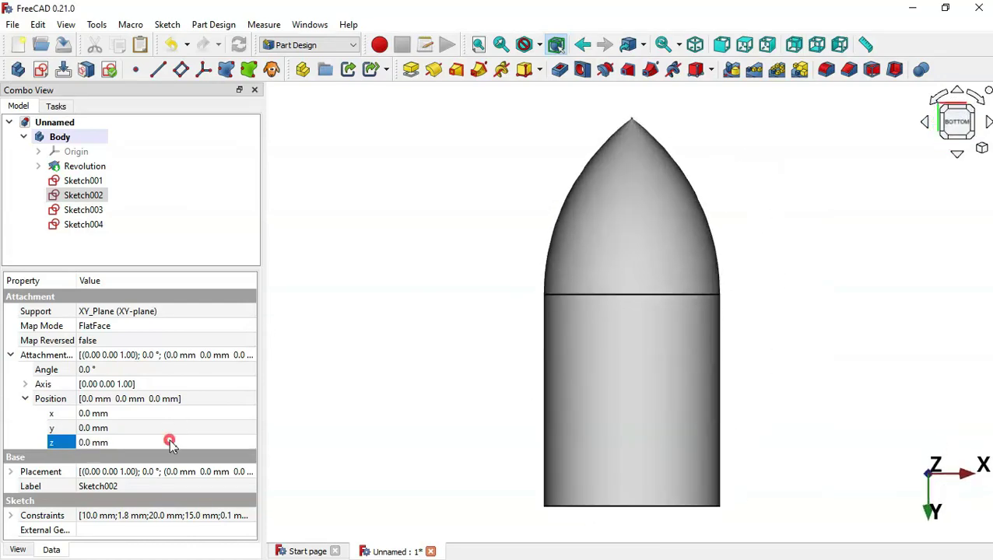
click(170, 442)
text(15)
key(Return)
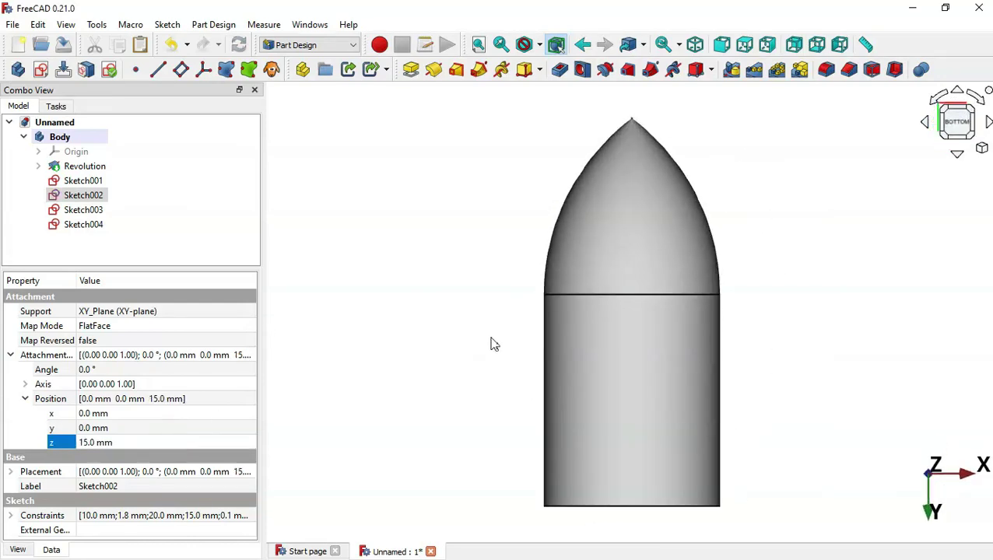
click(462, 345)
key(0)
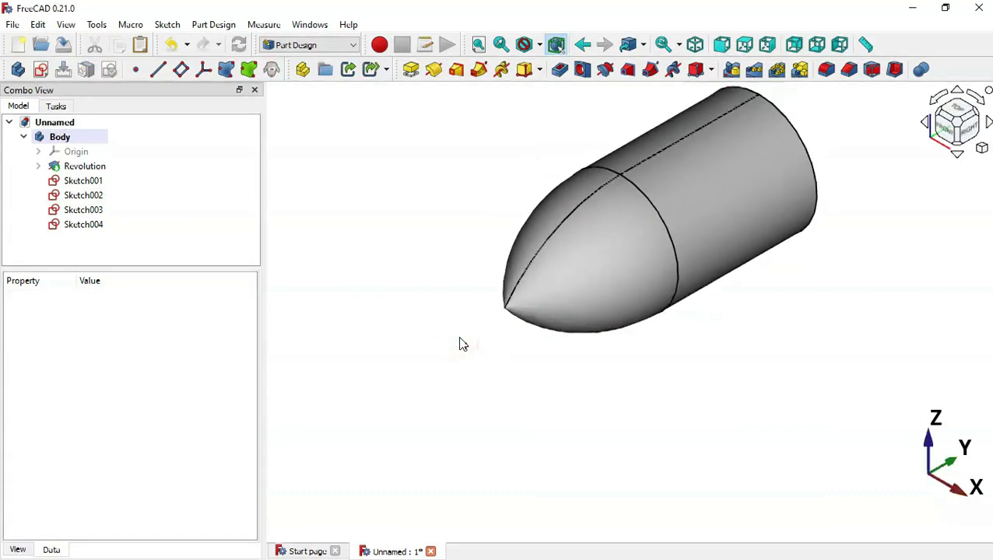
Change Sketch002's H height constraint to 12 mm.
click(102, 197)
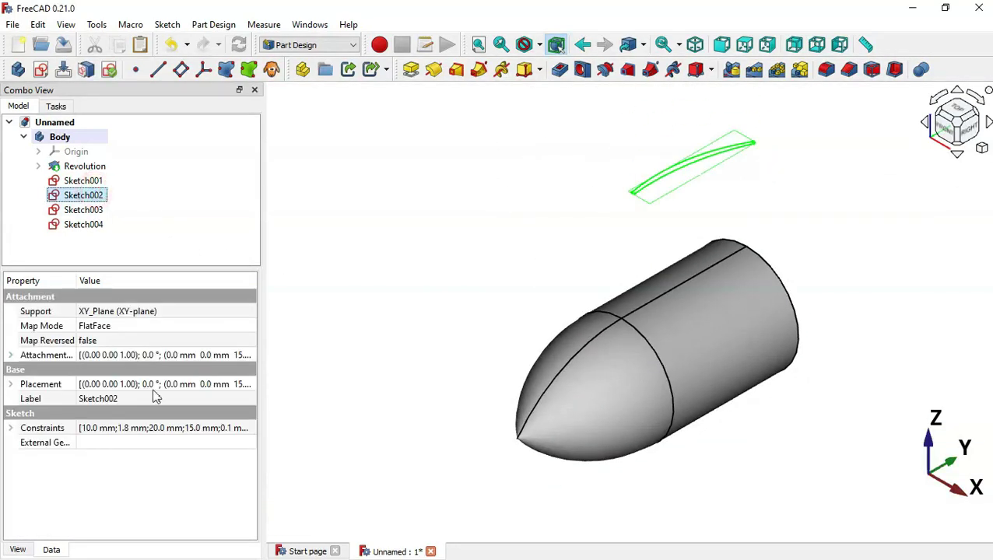
click(10, 429)
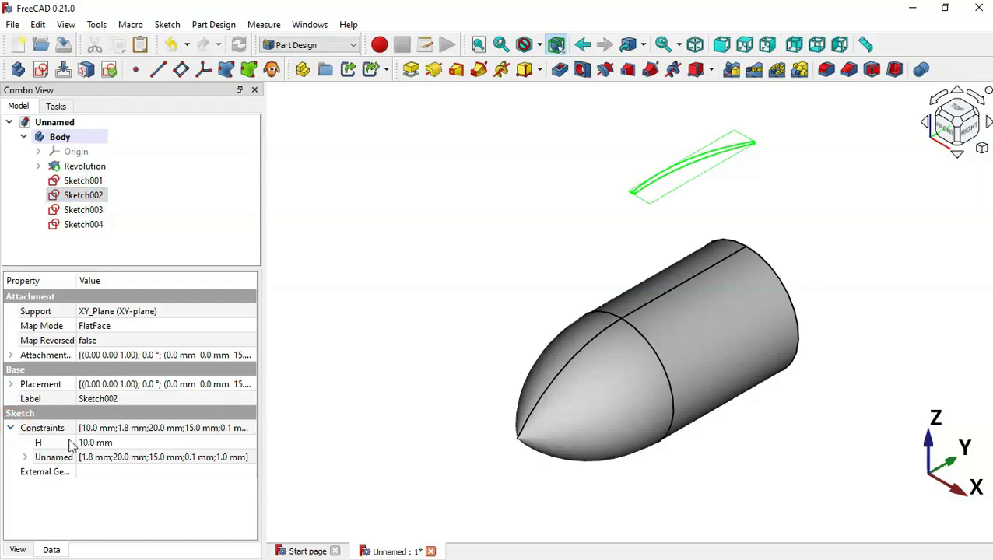
click(121, 447)
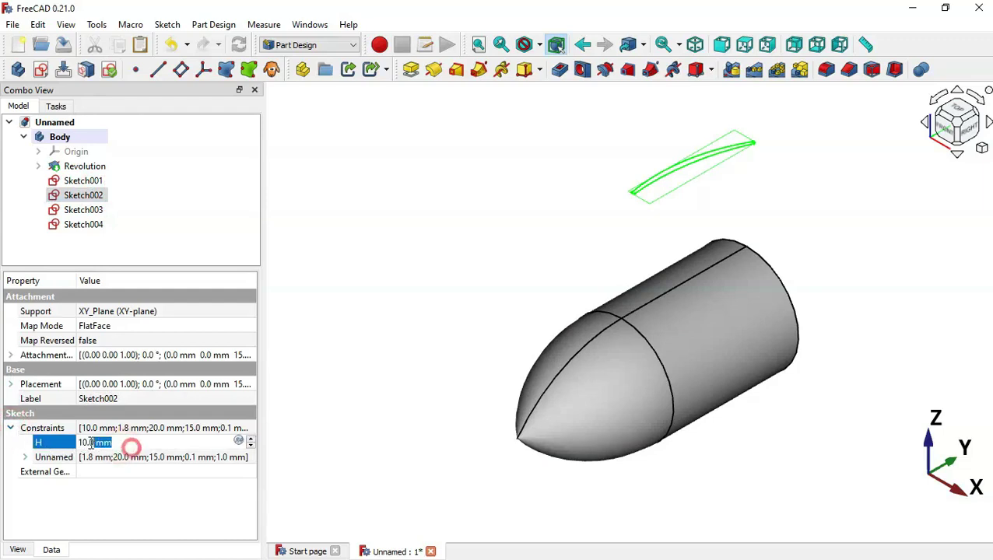
key(alt+Tab)
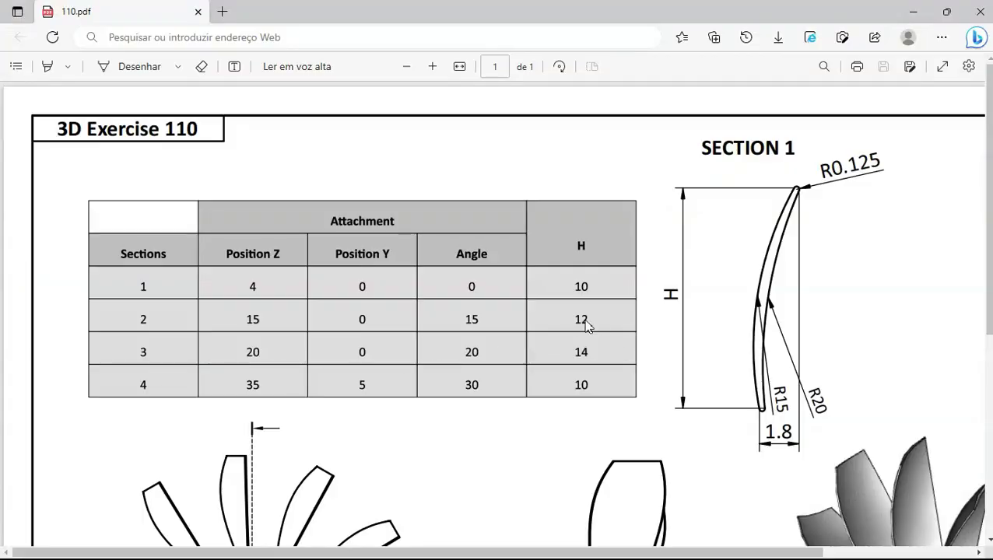
key(alt+Tab)
click(183, 441)
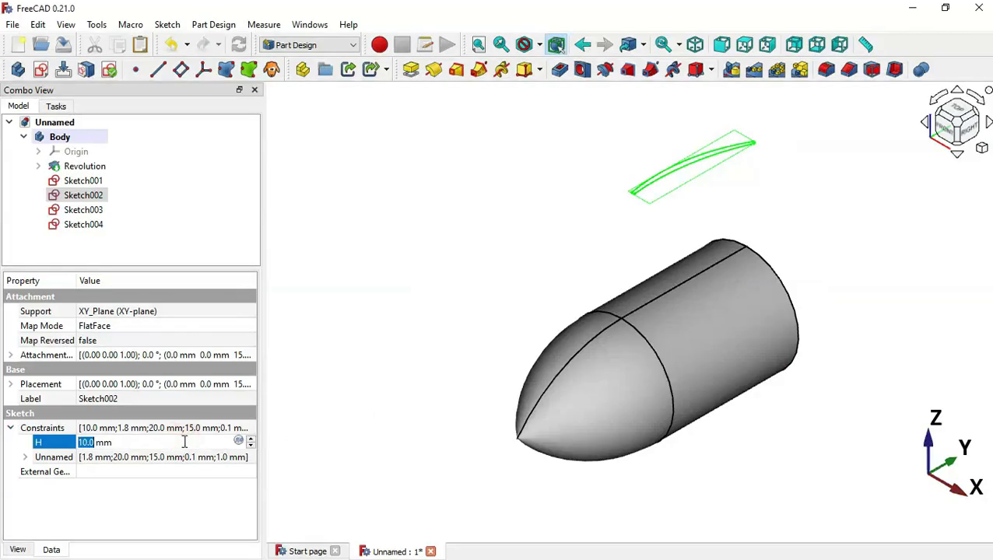
text(12)
key(Return)
Rotate Sketch002's attachment offset angle to 15°.
key(alt+Tab)
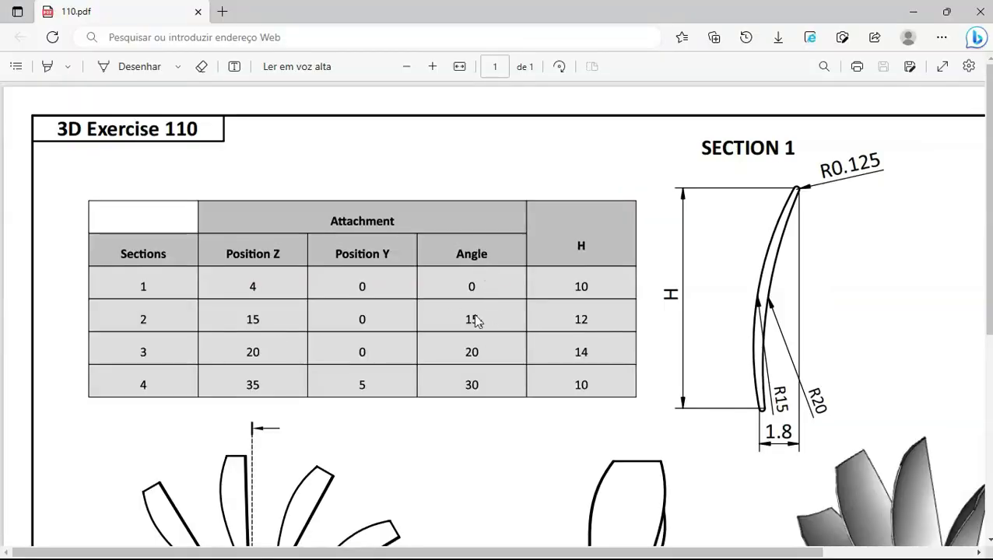
key(alt+Tab)
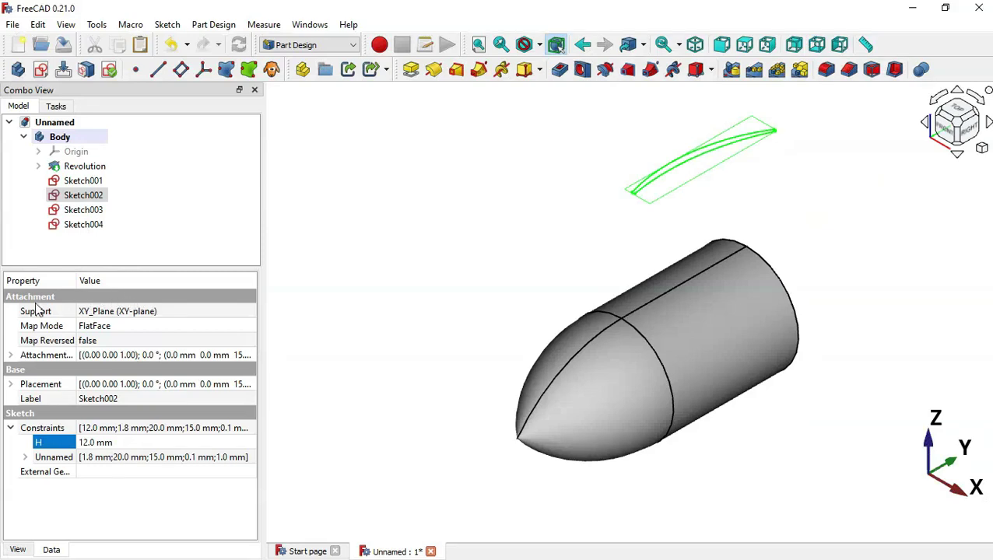
click(10, 356)
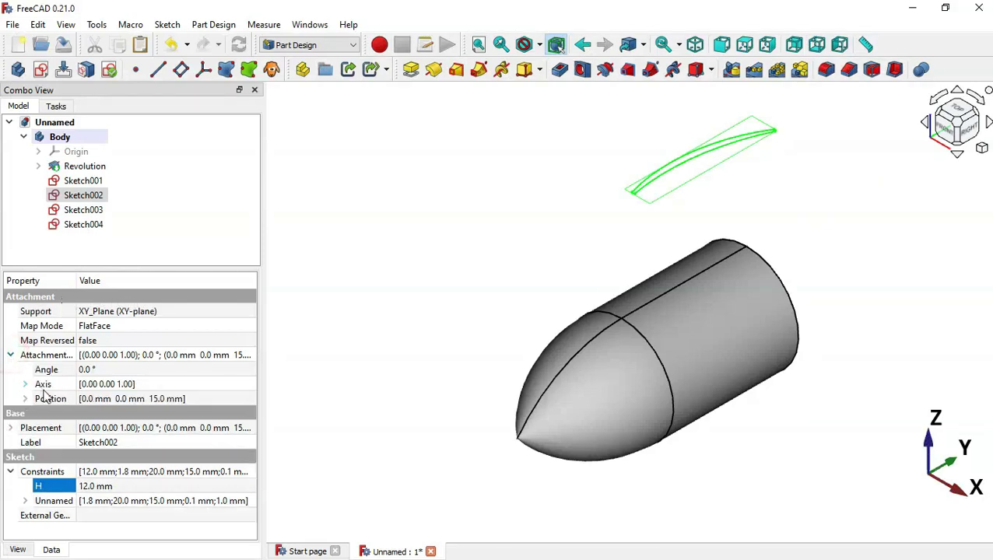
click(117, 370)
text(15)
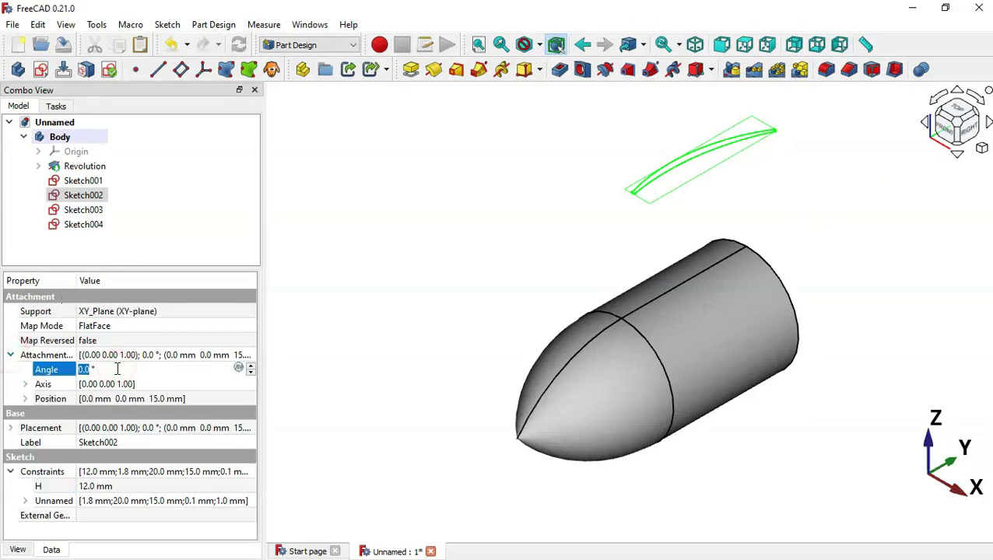
key(Return)
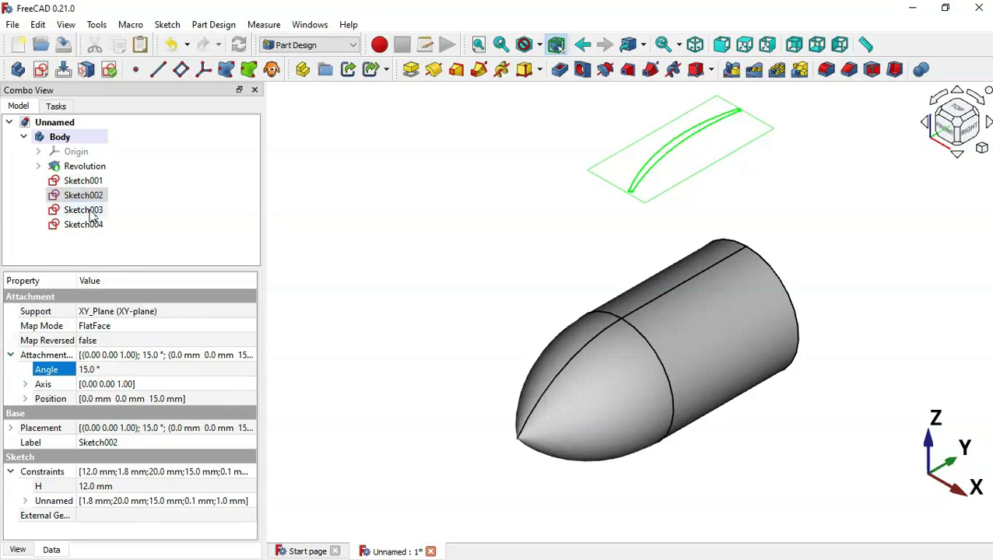
click(84, 210)
Offset Sketch003's attachment 20 mm up in Z and rotate it 20°.
key(alt+Tab)
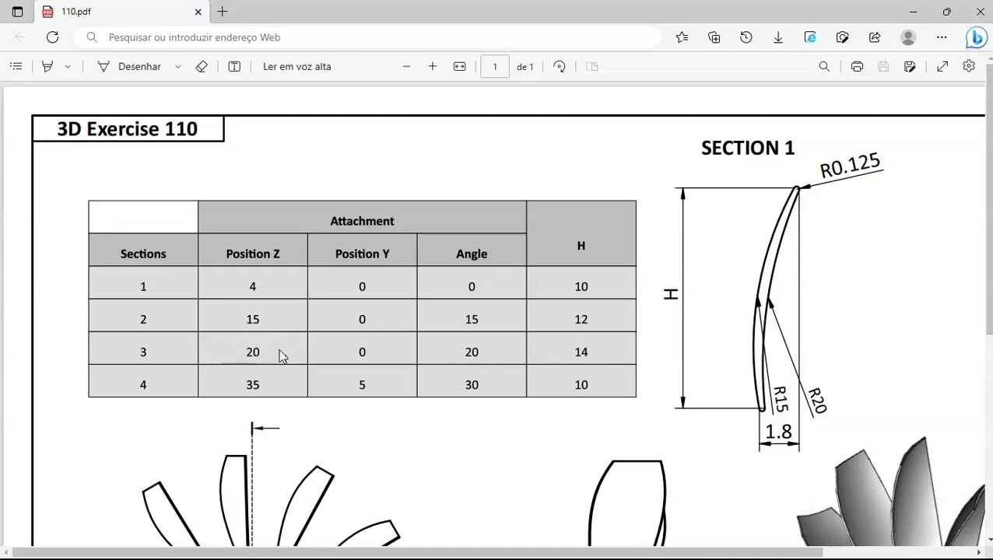
key(alt+Tab)
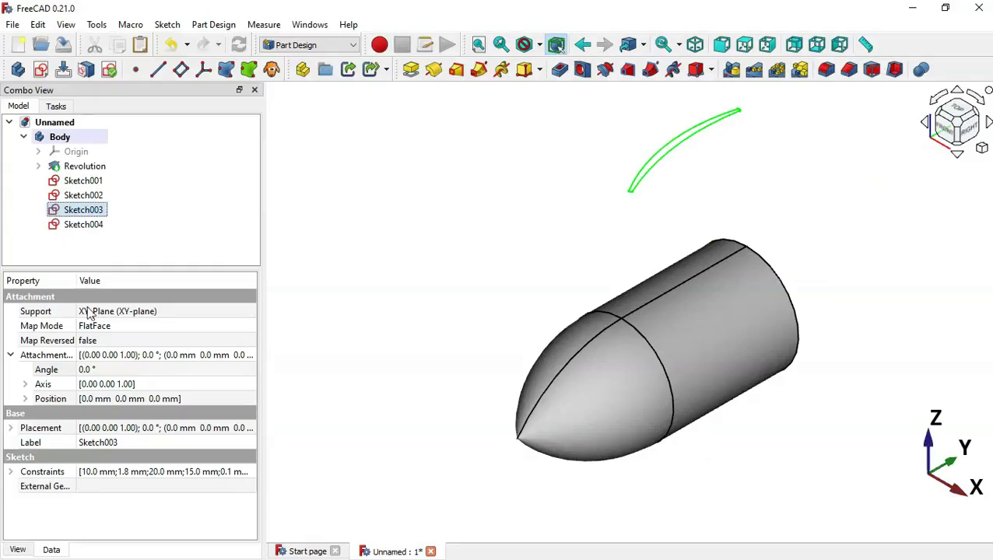
click(25, 399)
click(134, 443)
text(20)
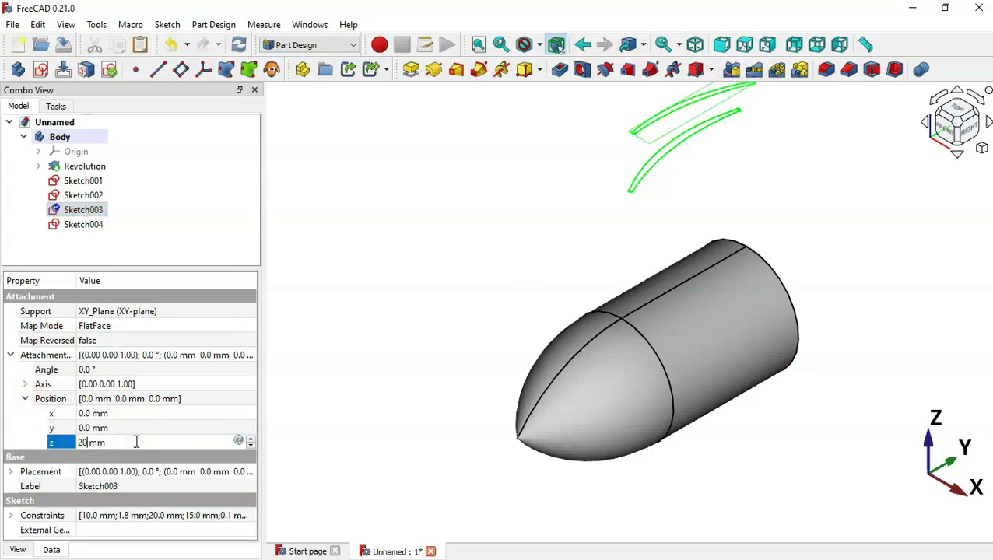
key(Return)
key(alt+Tab)
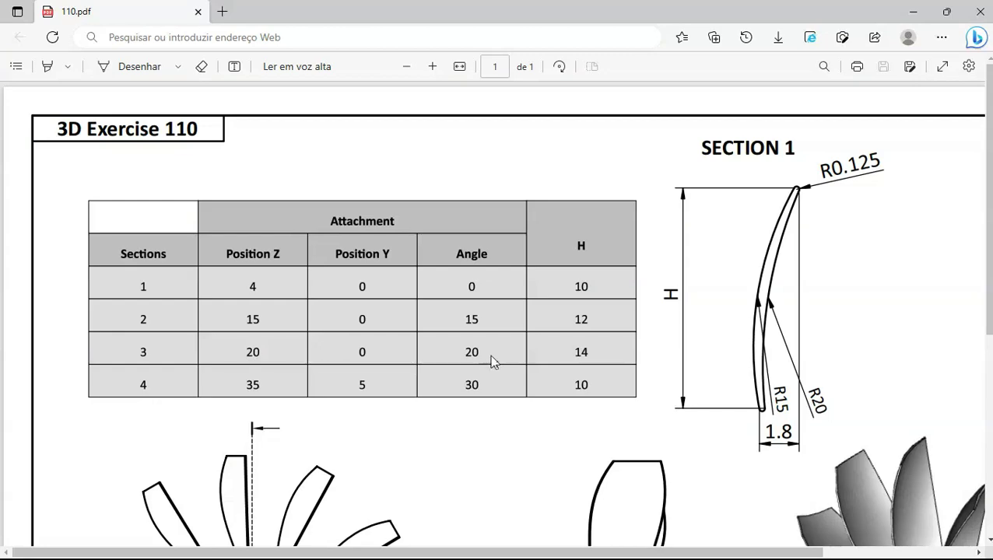
key(alt+Tab)
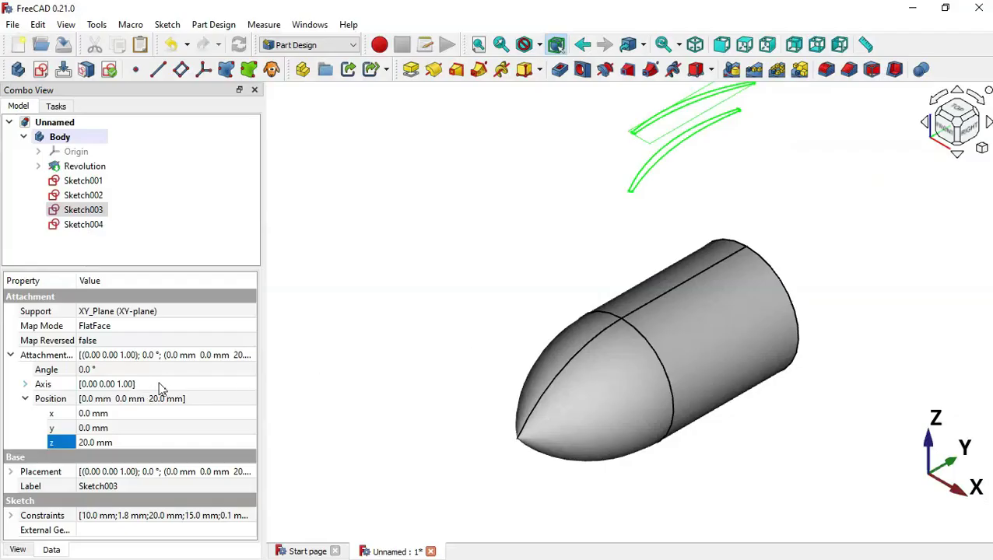
click(180, 370)
text(20)
key(Return)
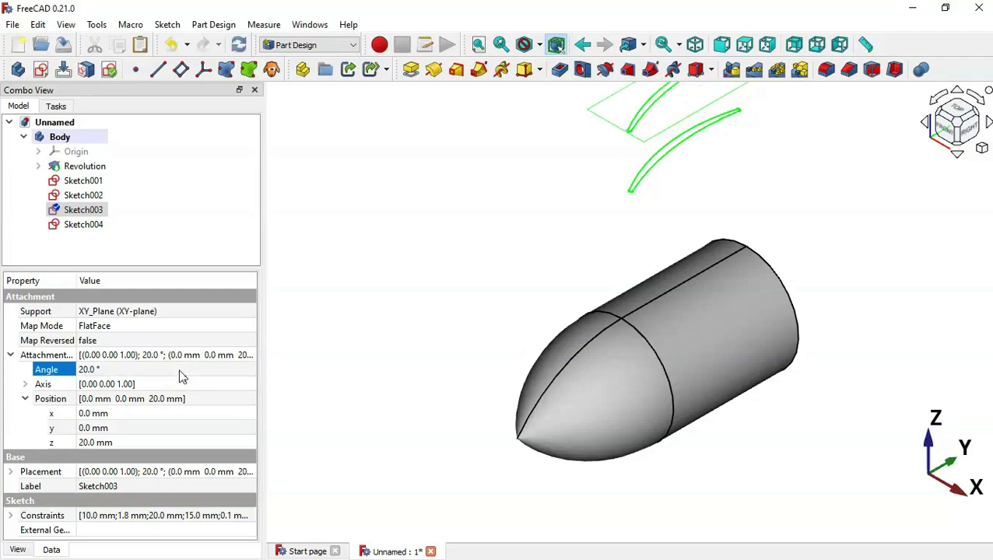
Change Sketch003's H constraint to 14 mm.
key(alt+Tab)
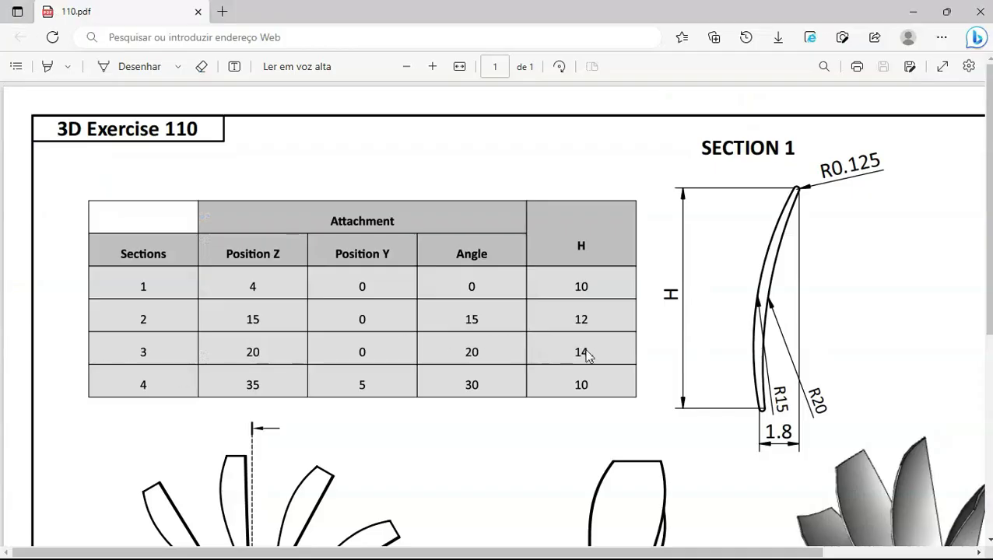
key(alt+Tab)
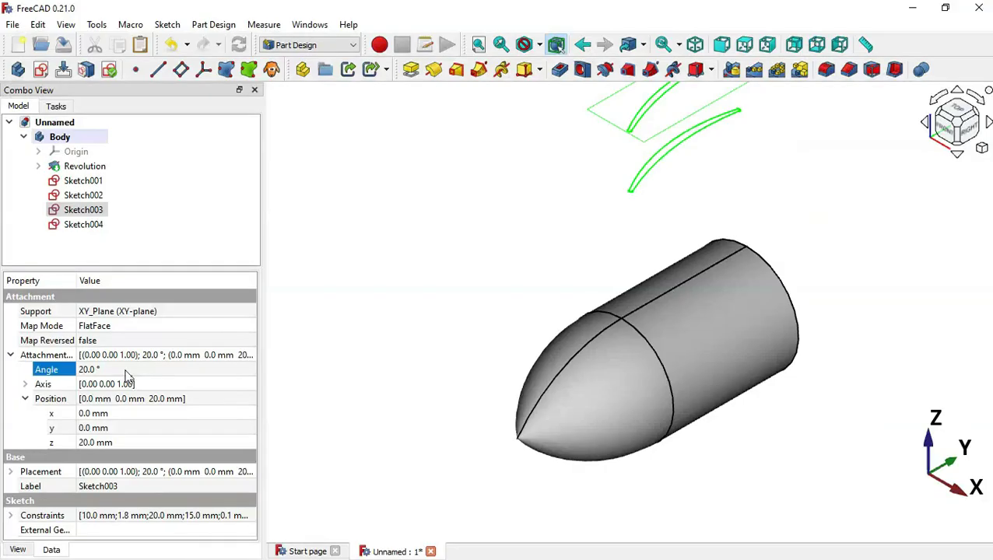
click(11, 517)
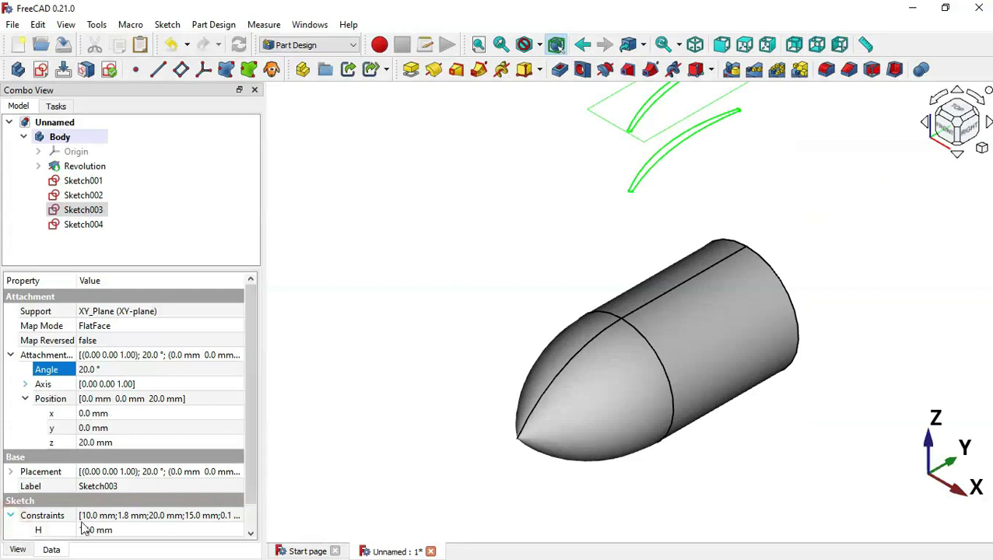
click(126, 529)
text(14)
key(Return)
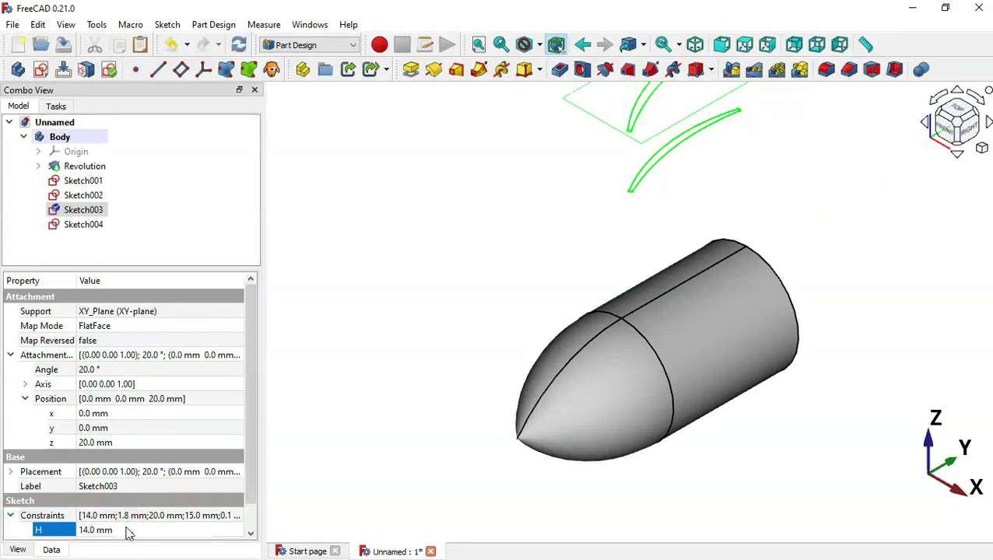
click(448, 372)
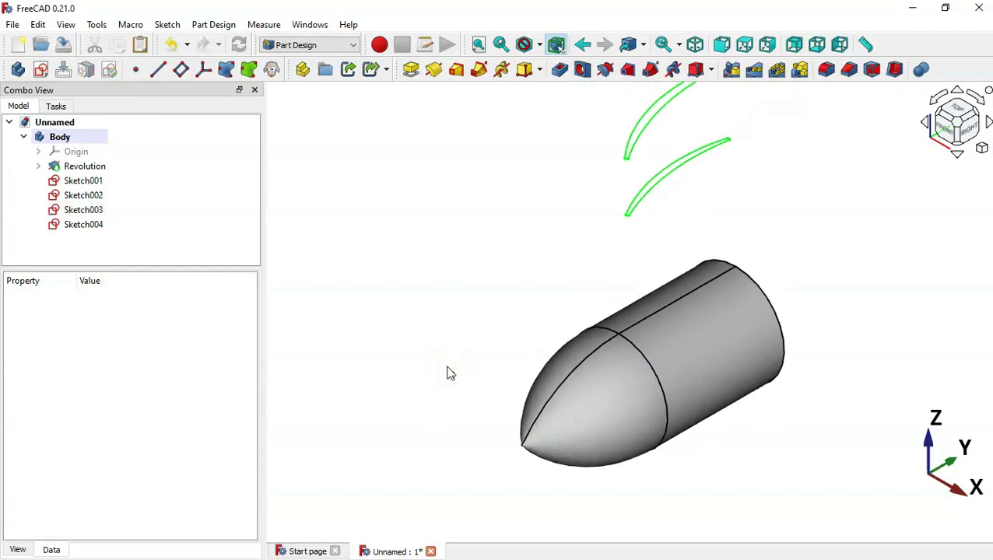
click(101, 226)
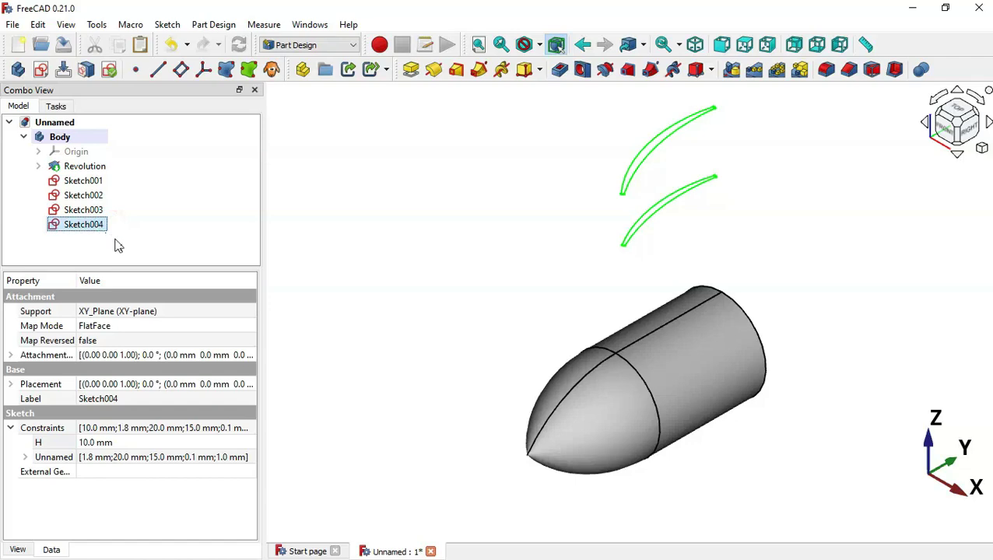
click(11, 355)
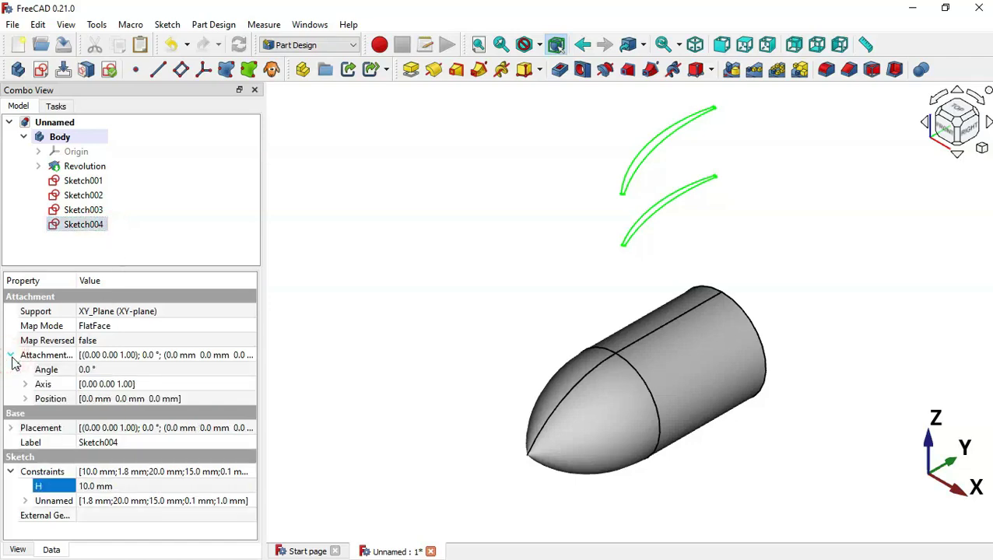
key(alt+Tab)
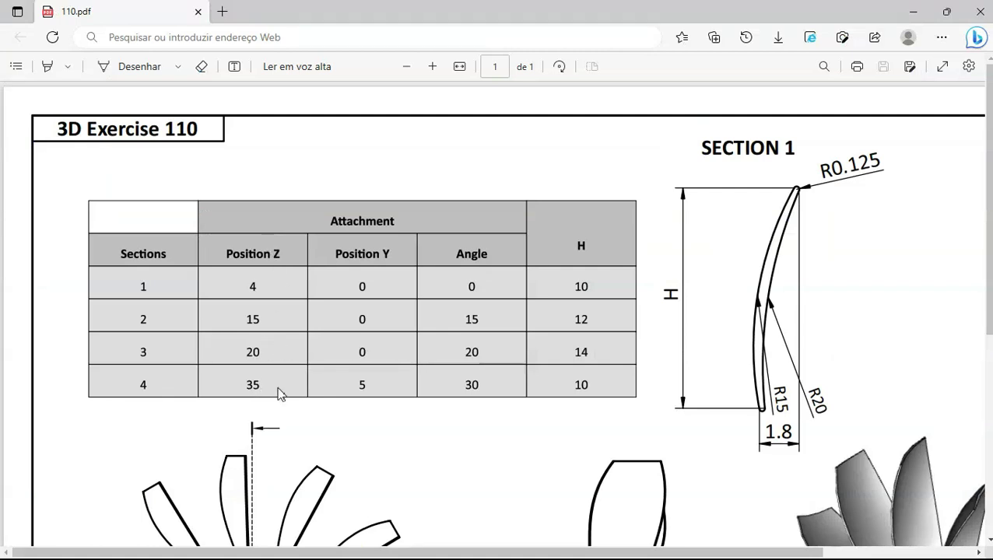
key(alt+Tab)
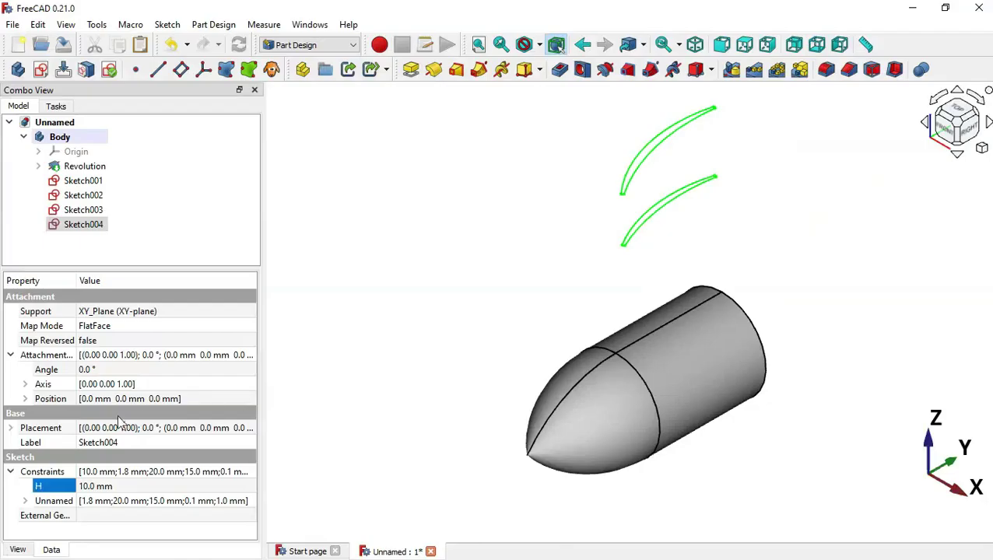
click(25, 399)
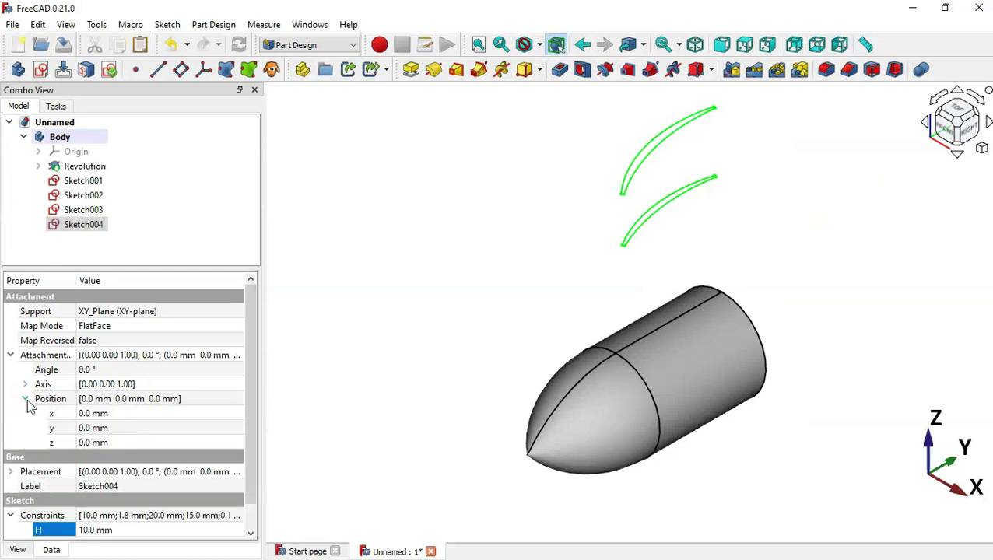
click(172, 442)
text(35)
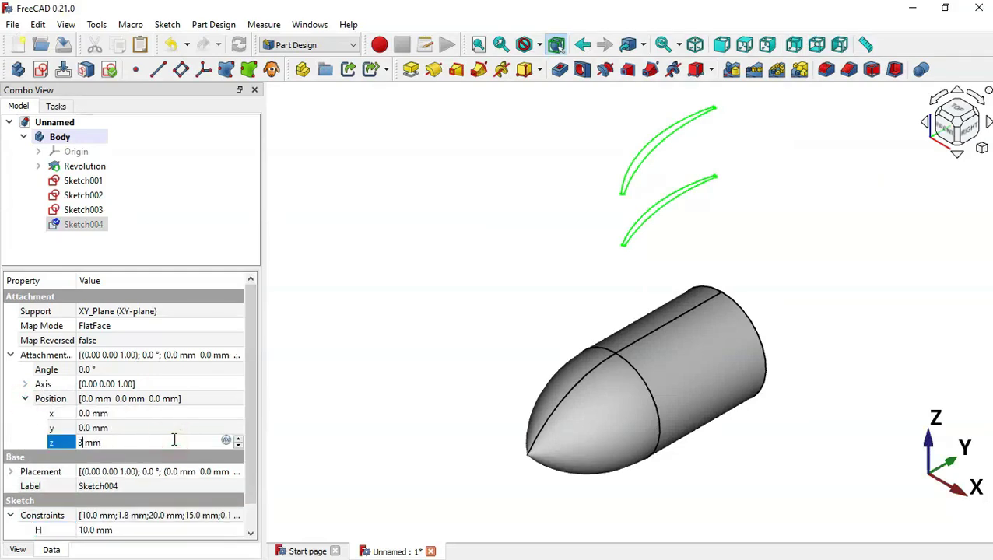
key(Return)
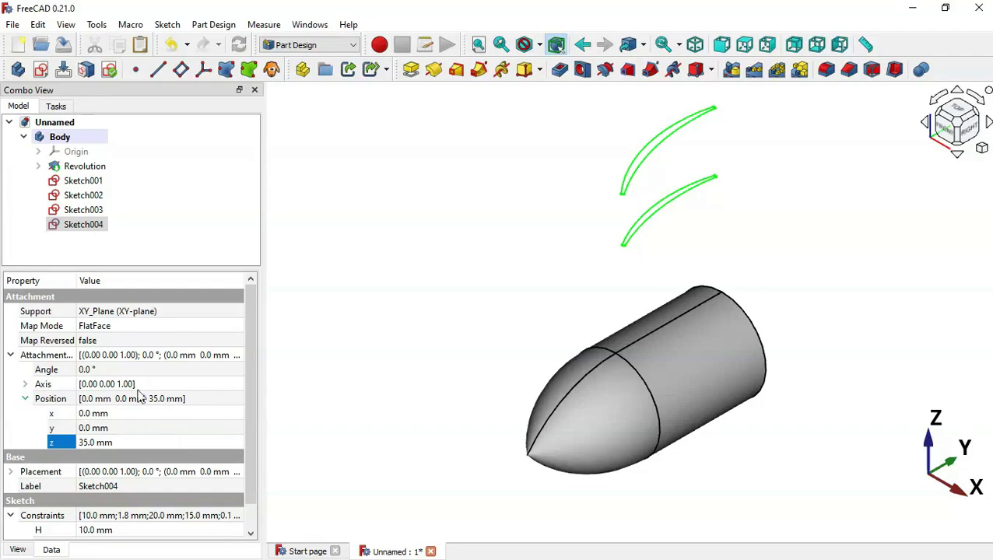
click(176, 370)
key(alt+Tab)
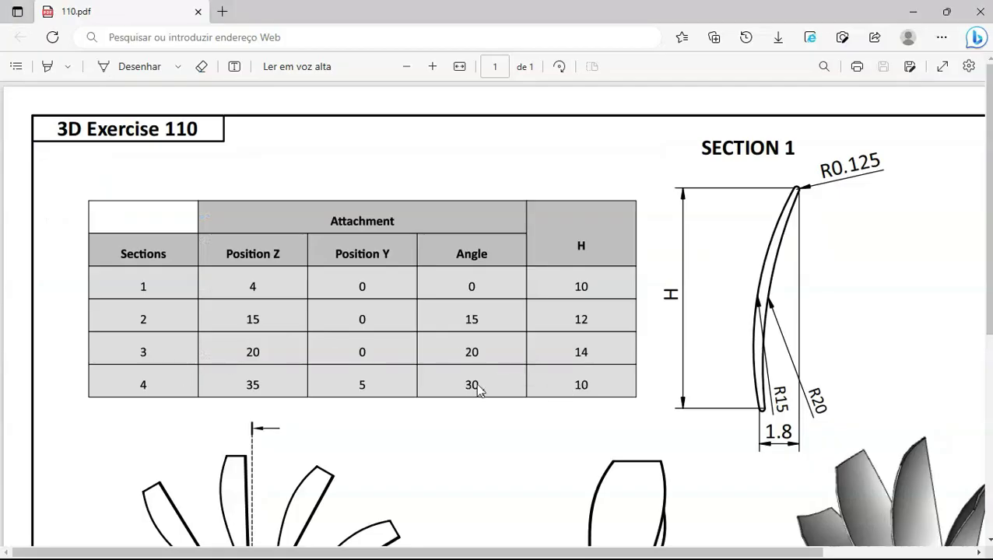
key(alt+Tab)
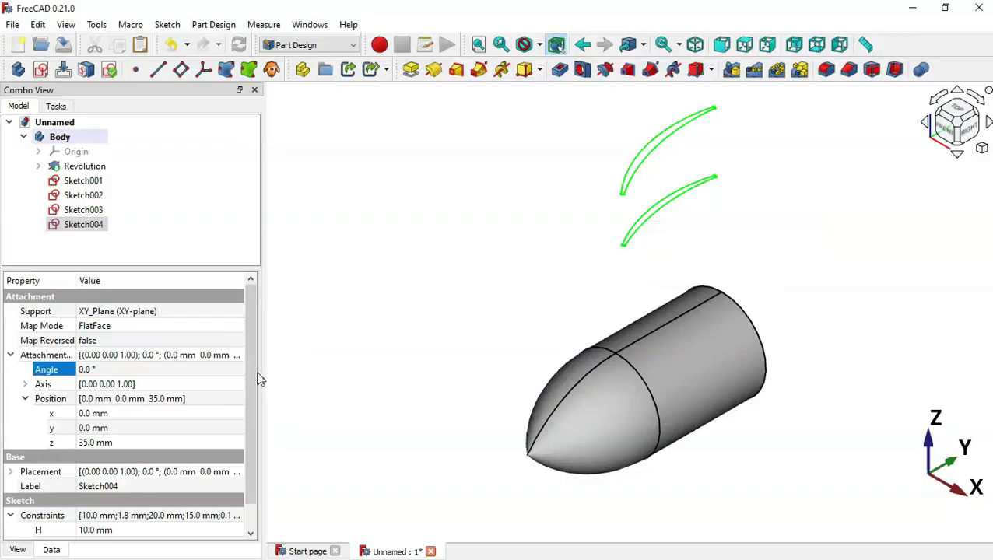
text(30)
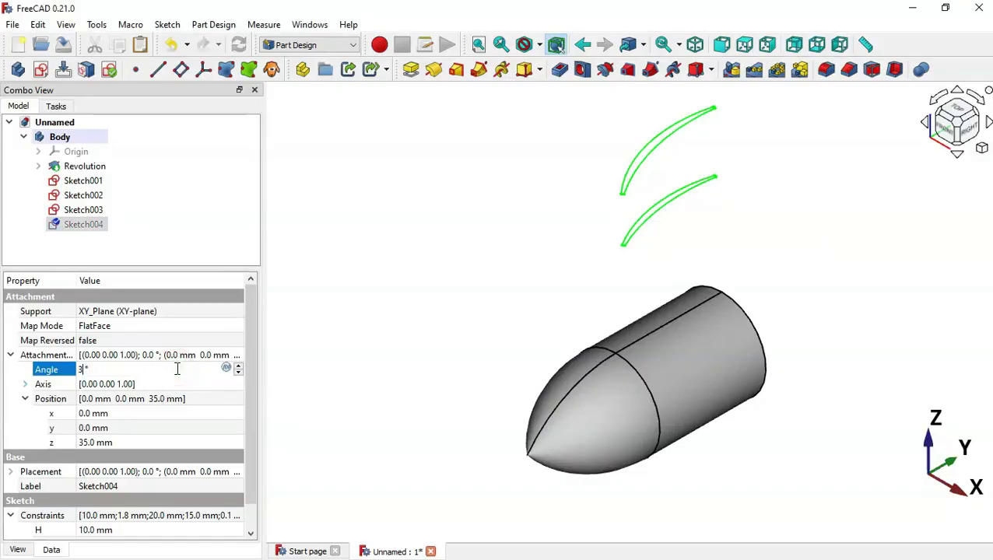
key(Return)
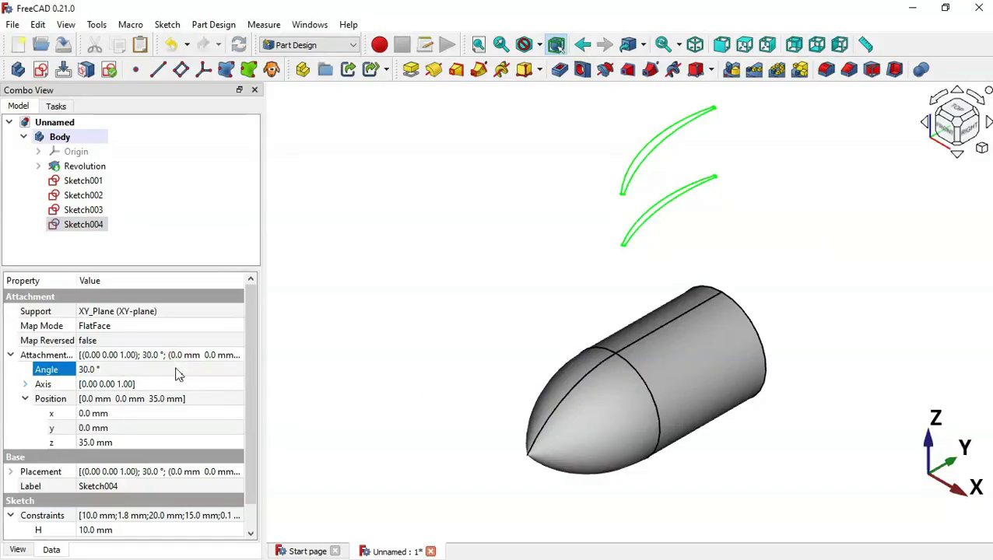
scroll(248, 372, down, 1)
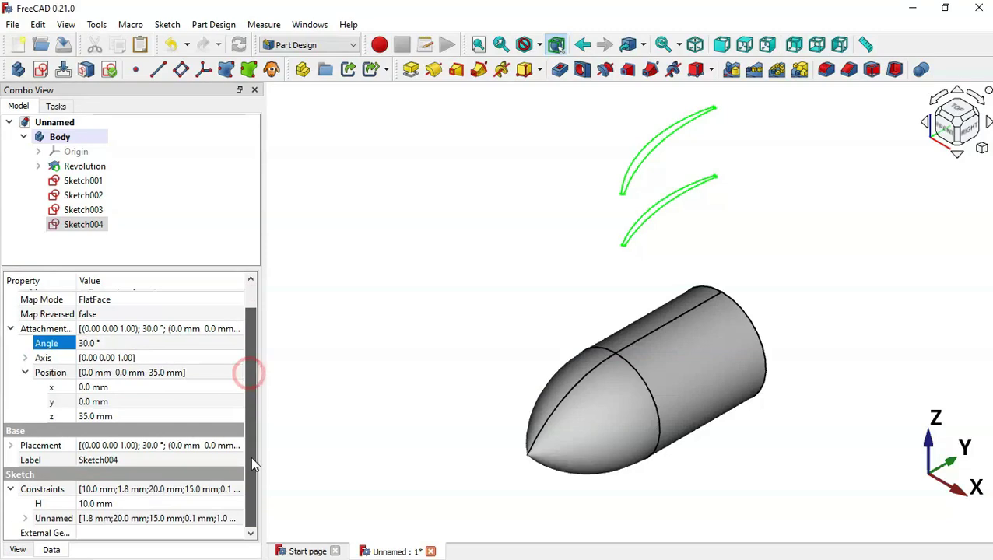
click(136, 504)
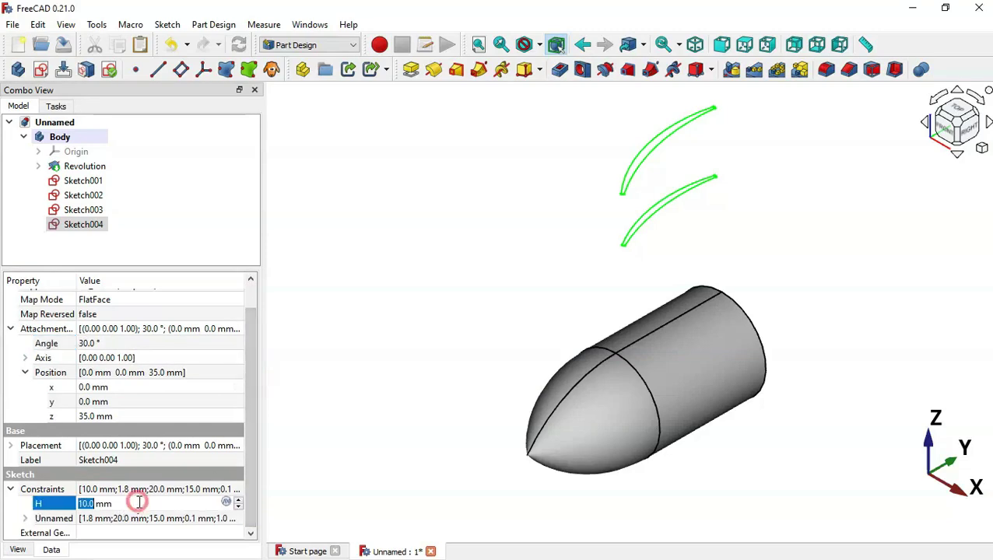
key(alt+Tab)
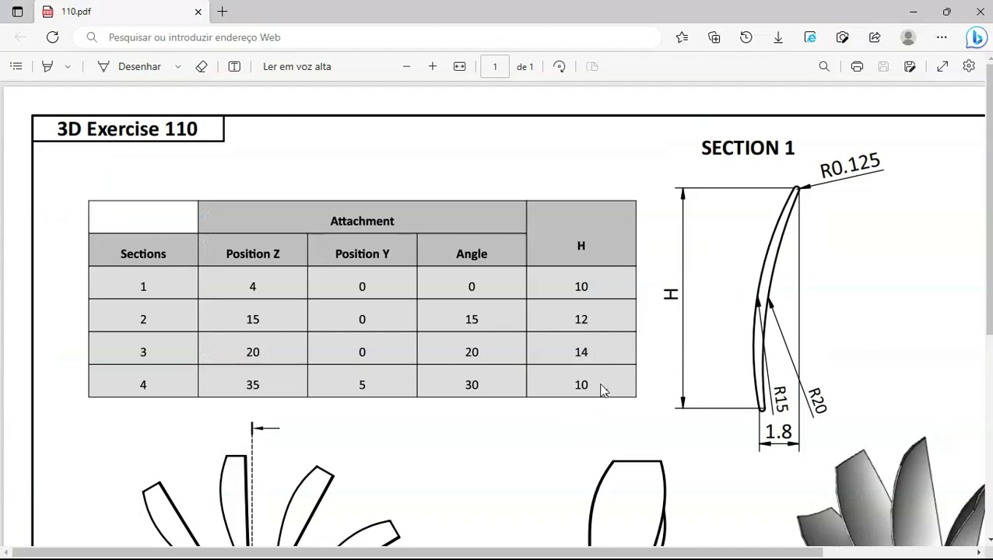
key(alt+Tab)
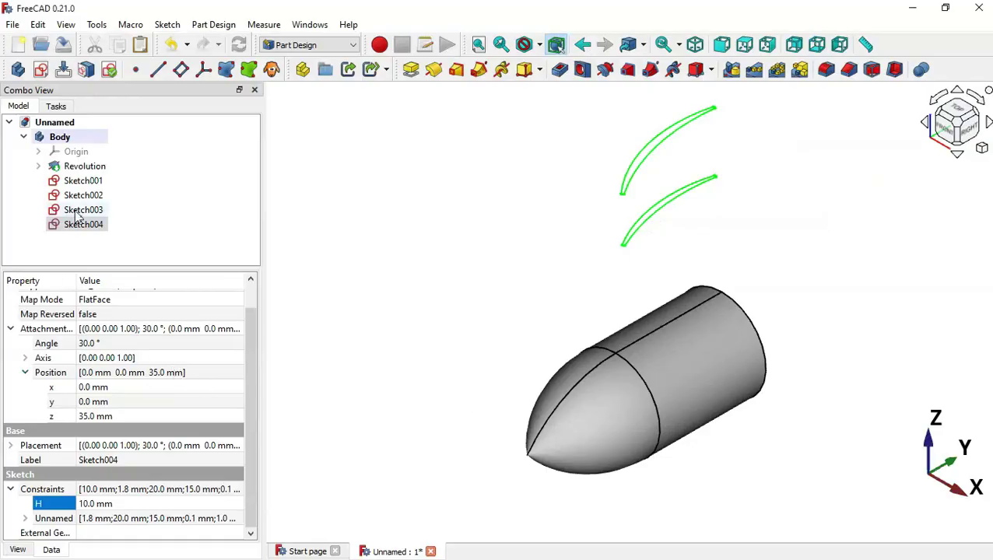
click(82, 210)
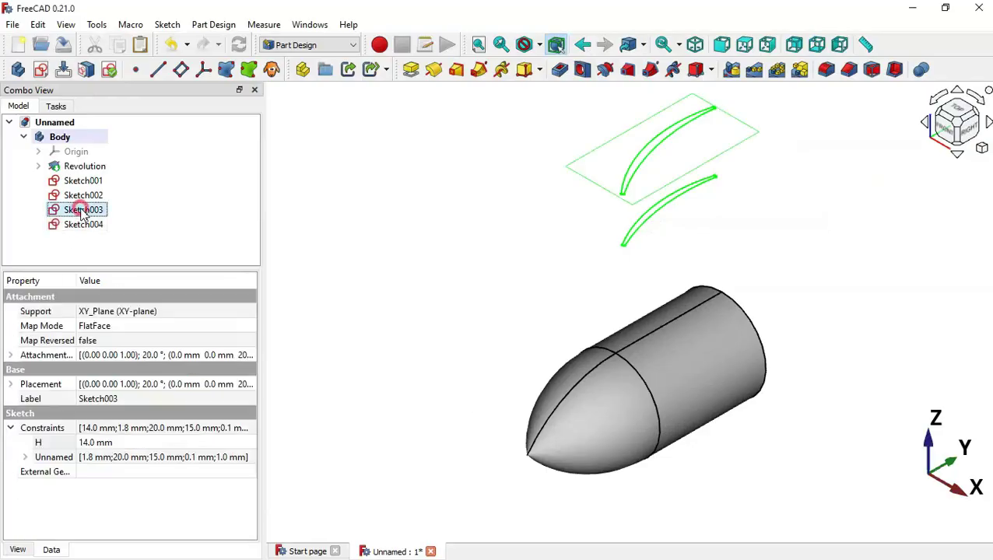
click(11, 356)
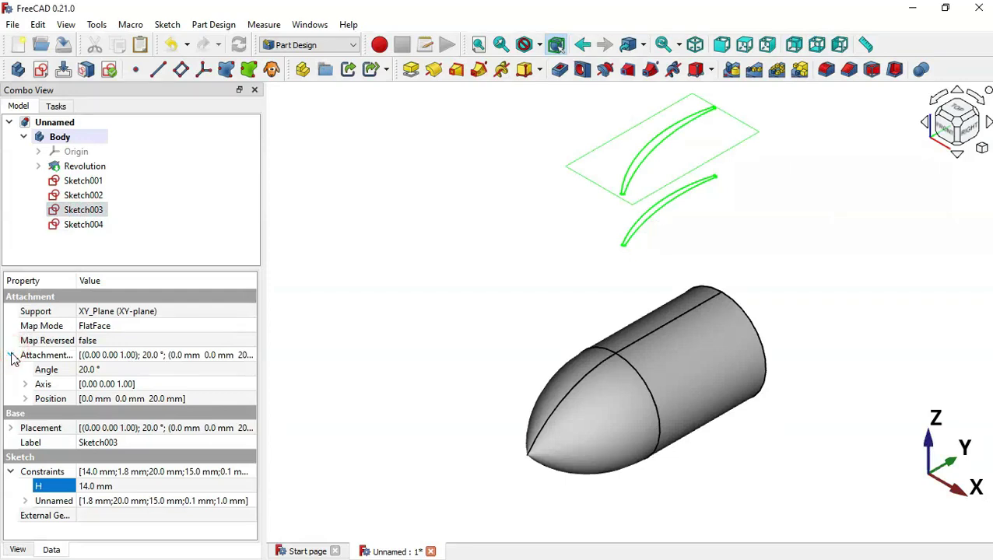
click(330, 310)
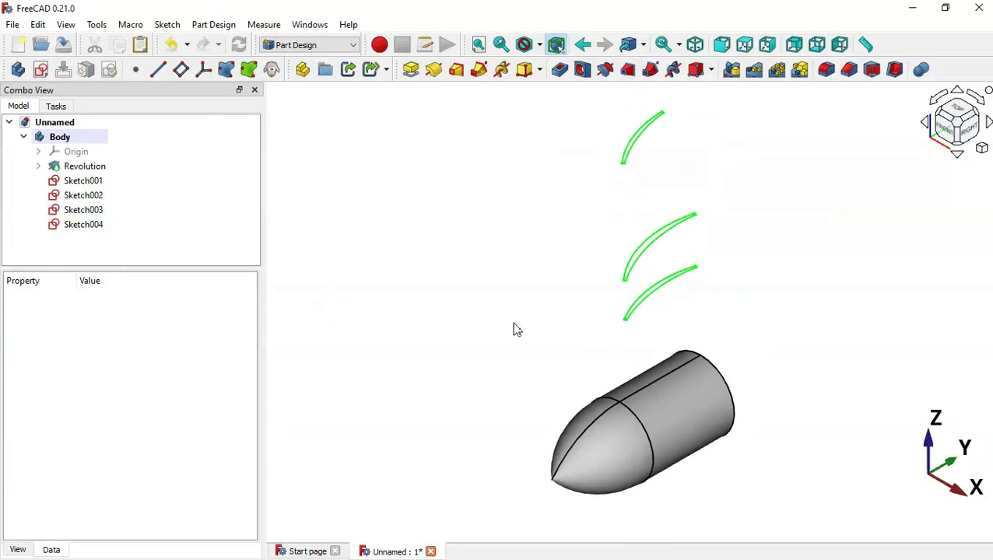
Review the reference drawing, then select Sketch001 in the model tree as the loft's base profile.
key(alt+Tab)
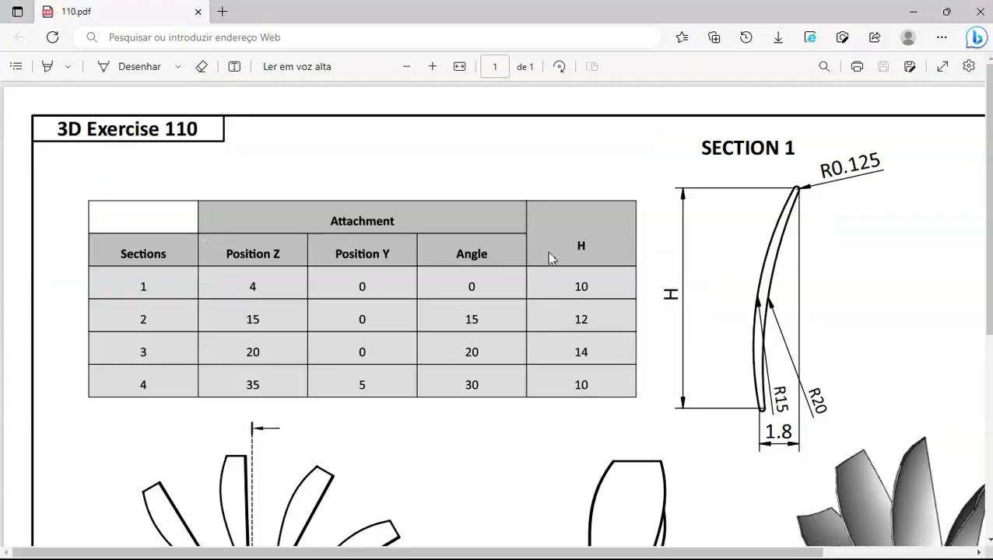
ctrl+scroll(448, 203, down, 3)
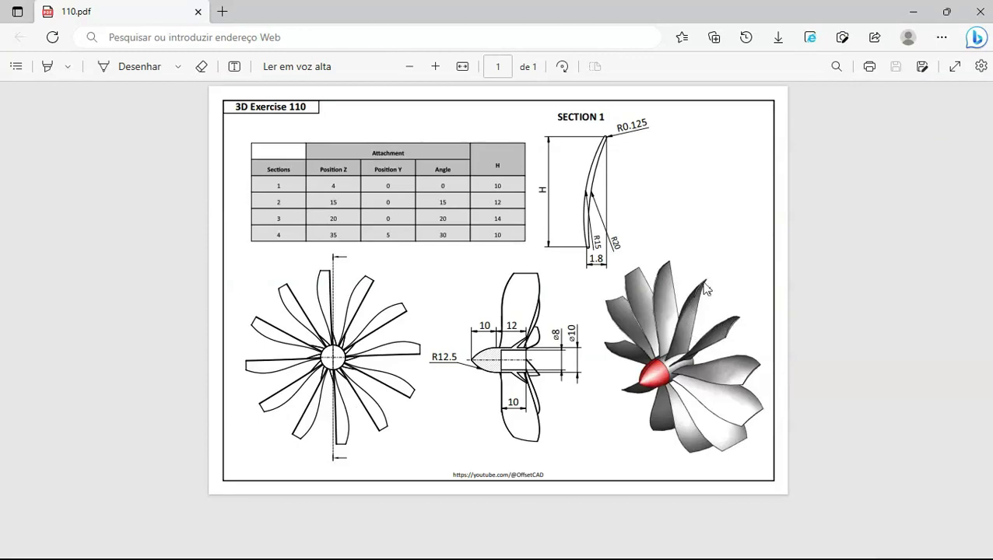
key(alt+Tab)
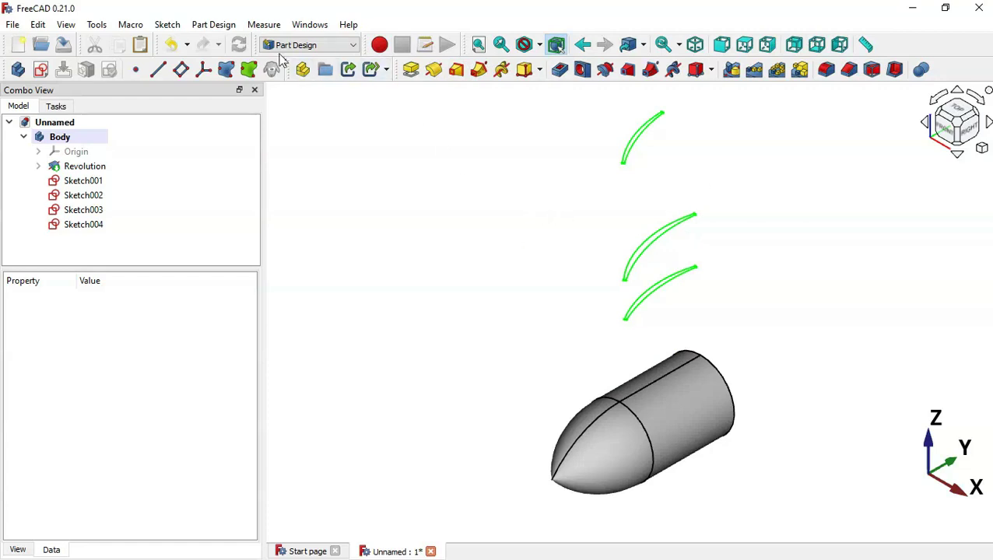
click(540, 342)
click(461, 140)
click(89, 182)
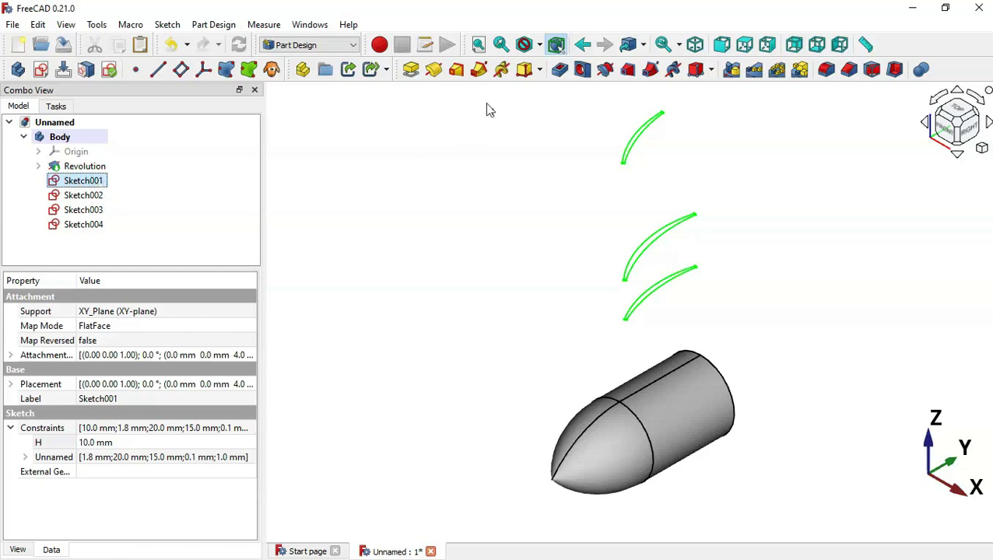
Create an Additive Loft from Sketch001 with Sketch002, Sketch003 and Sketch004 as added sections.
click(457, 70)
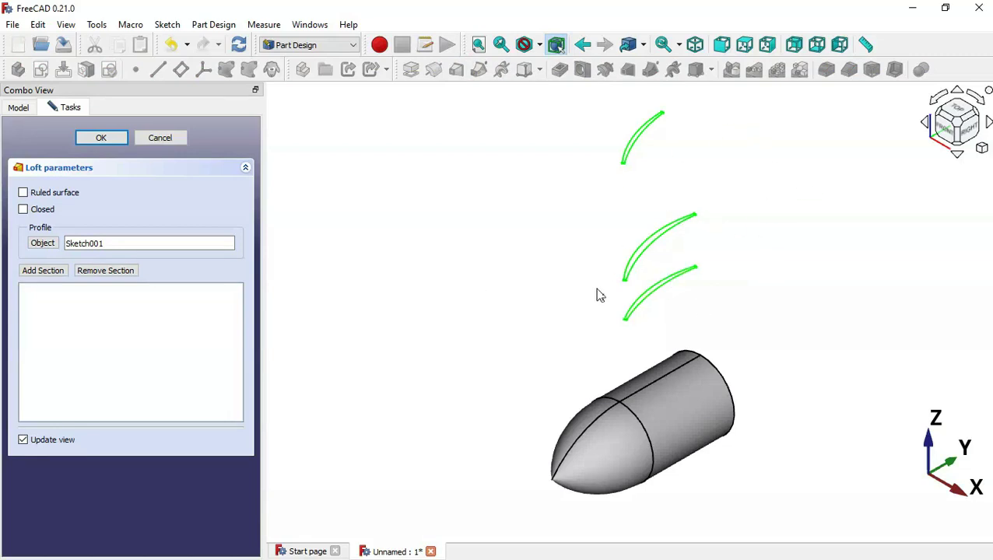
click(50, 270)
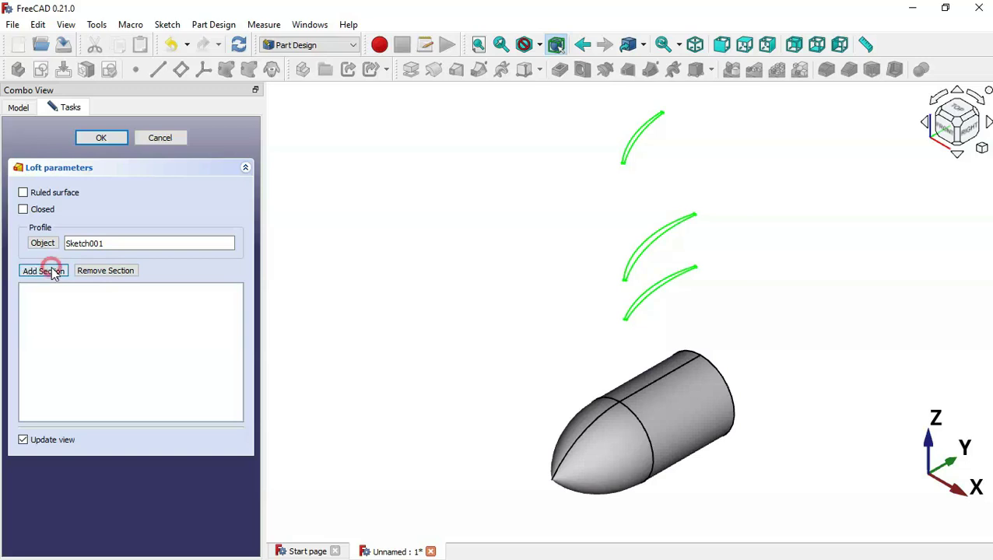
click(663, 288)
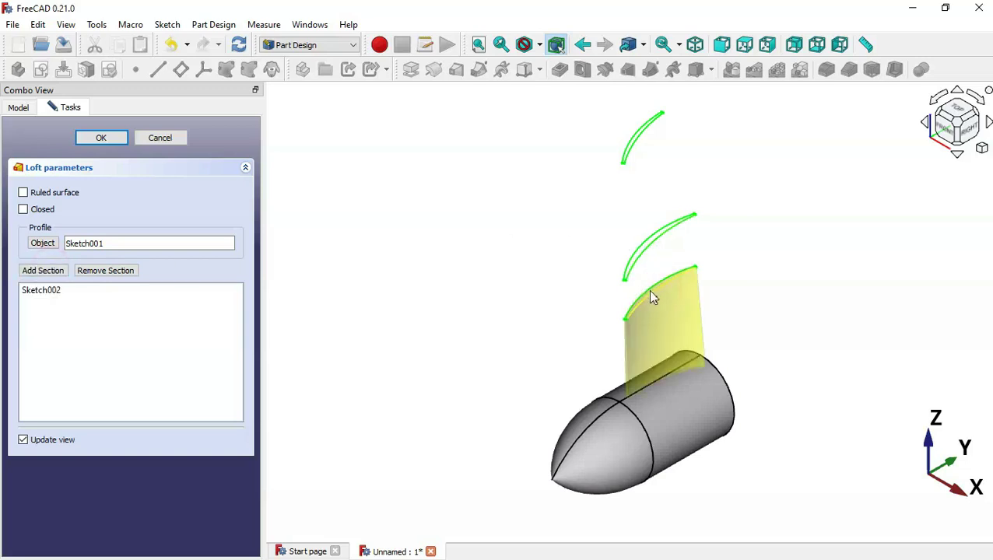
click(67, 271)
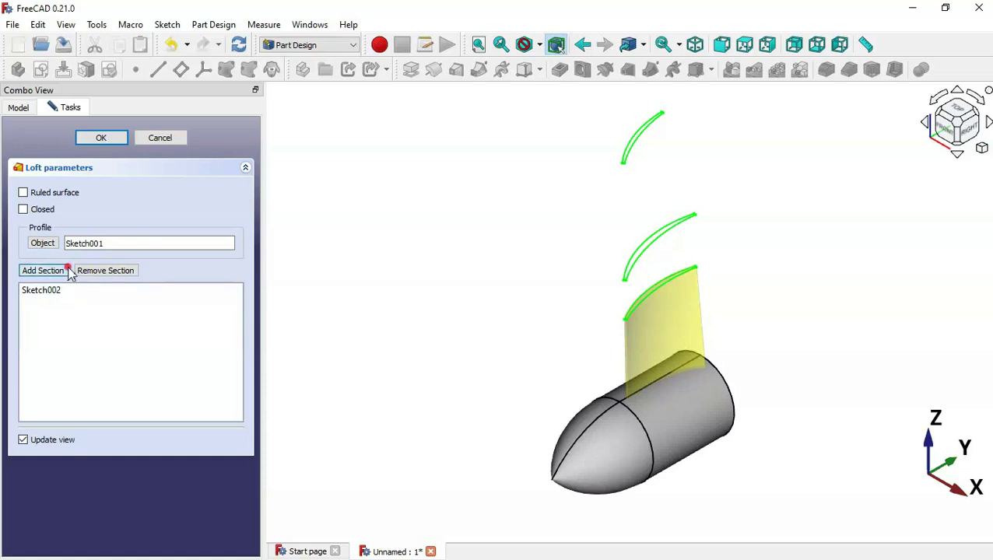
click(658, 239)
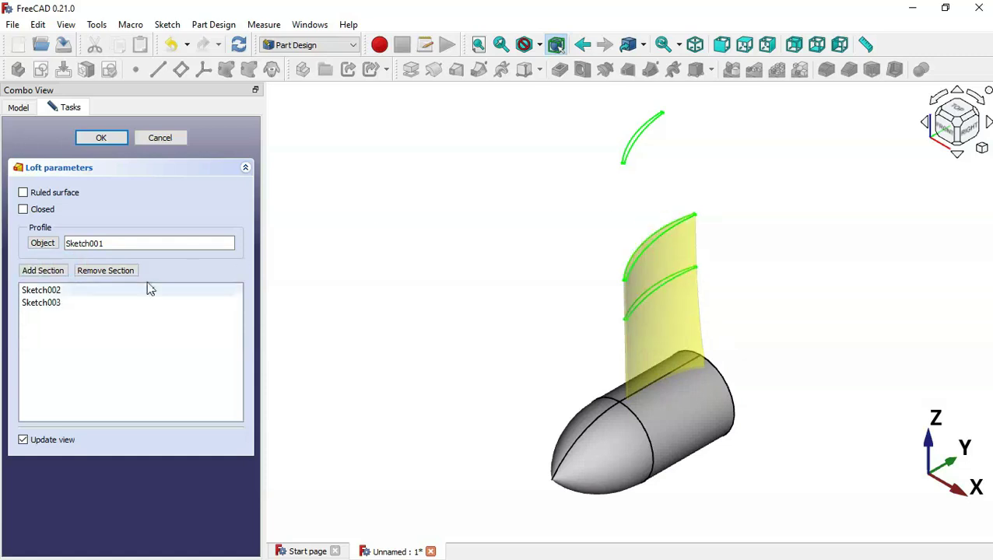
click(48, 272)
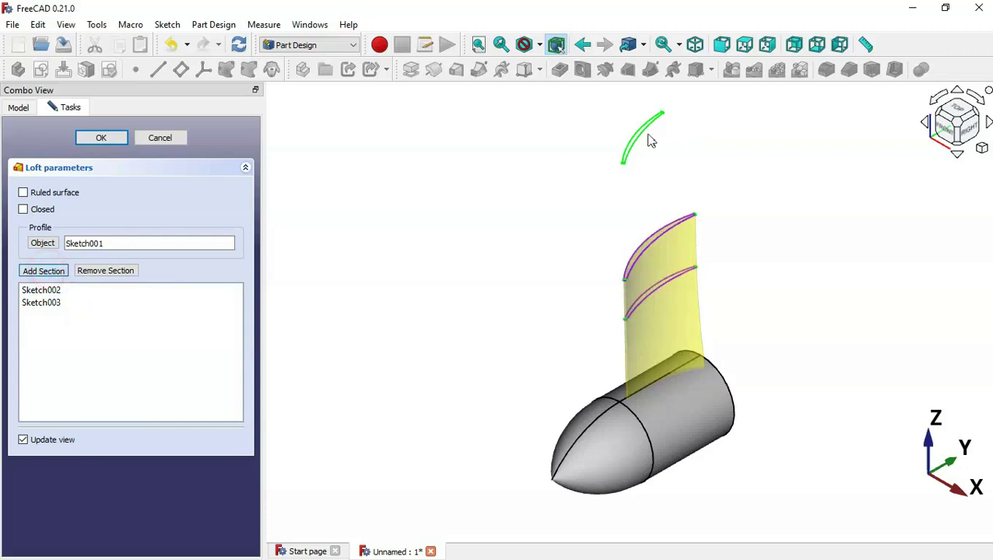
click(645, 137)
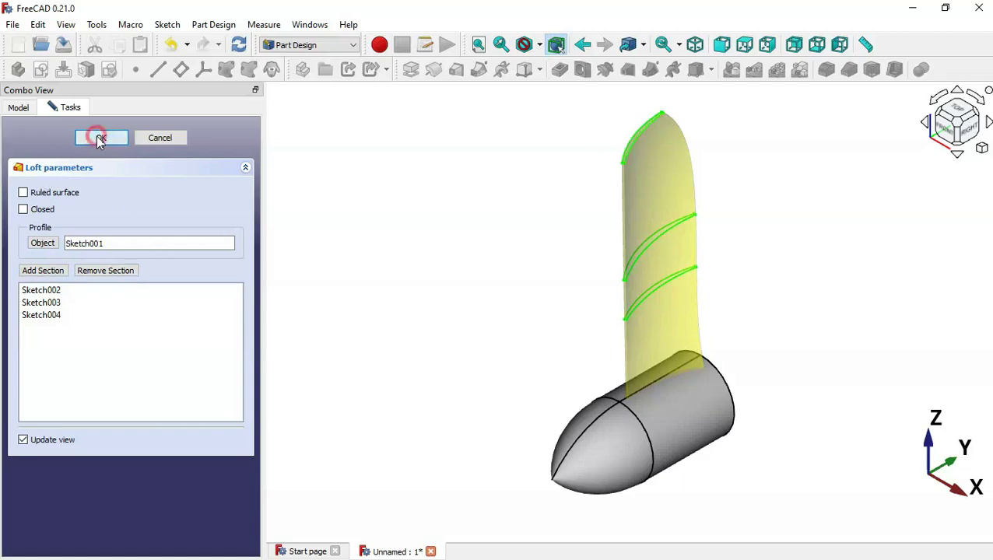
middle_drag(804, 350, 677, 340)
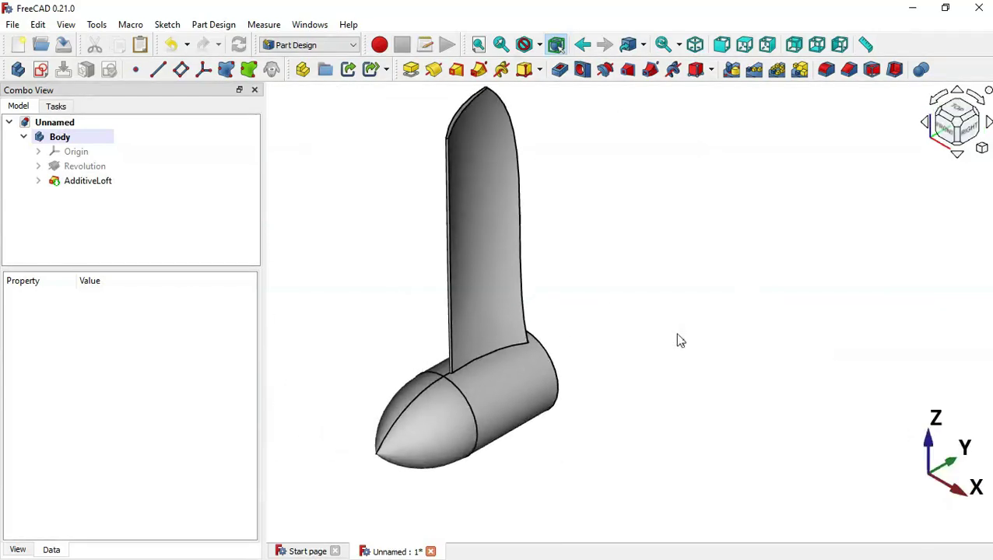
Expand the AdditiveLoft and show Sketch004's Attachment Offset position values.
key(alt+Tab)
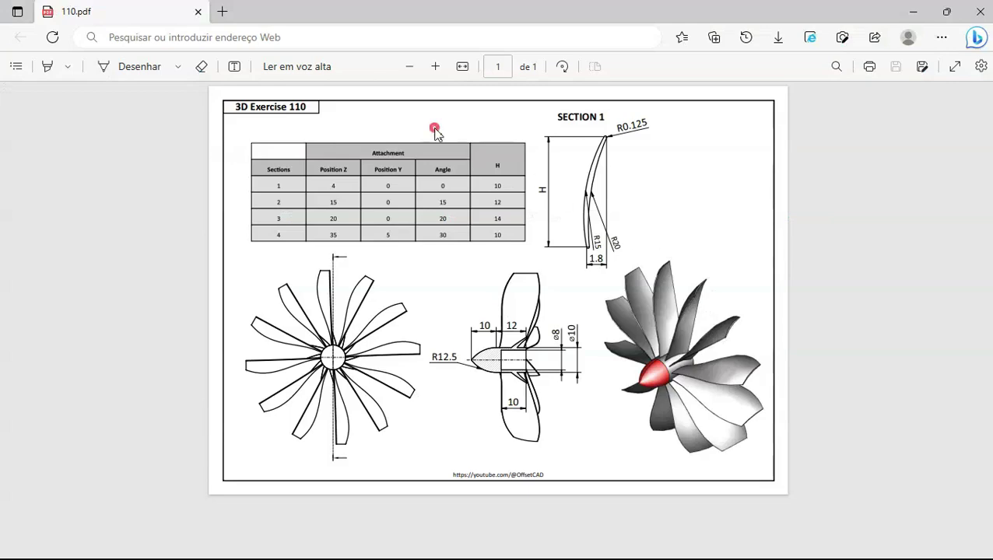
ctrl+scroll(435, 133, up, 2)
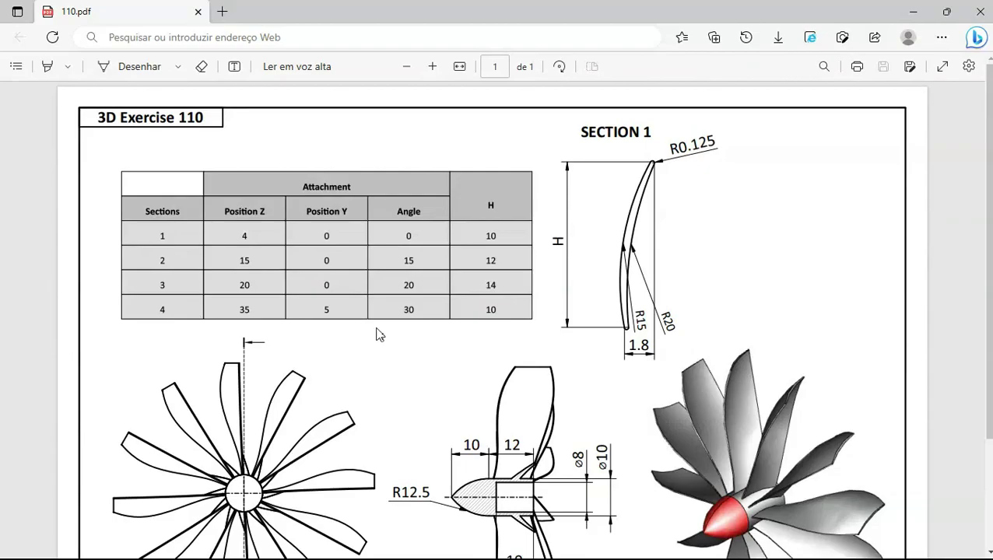
key(alt+Tab)
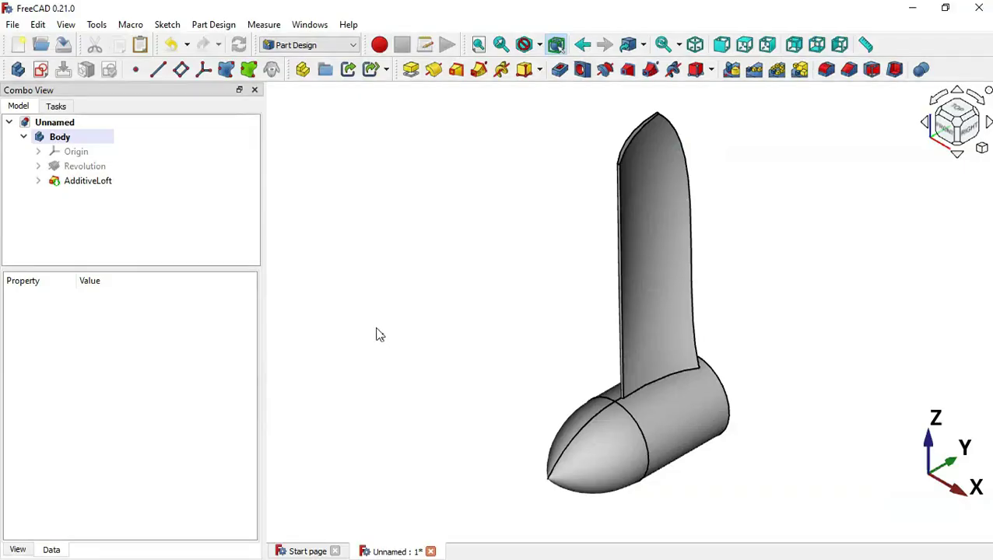
click(38, 181)
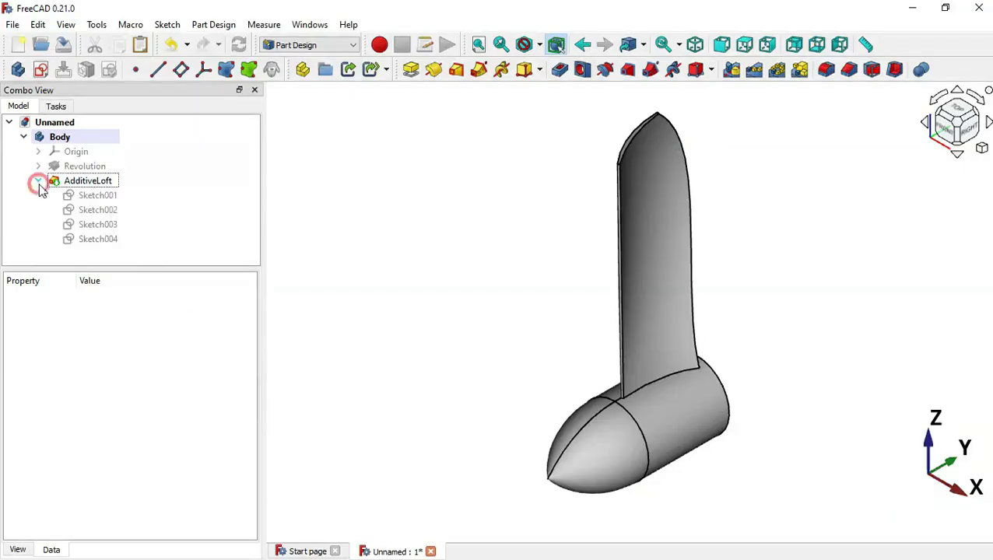
click(109, 241)
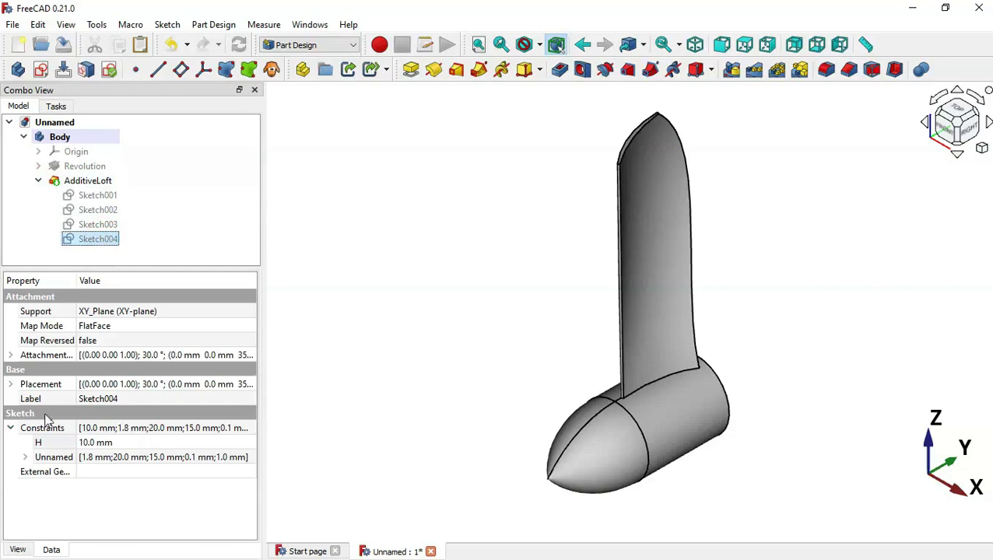
click(10, 356)
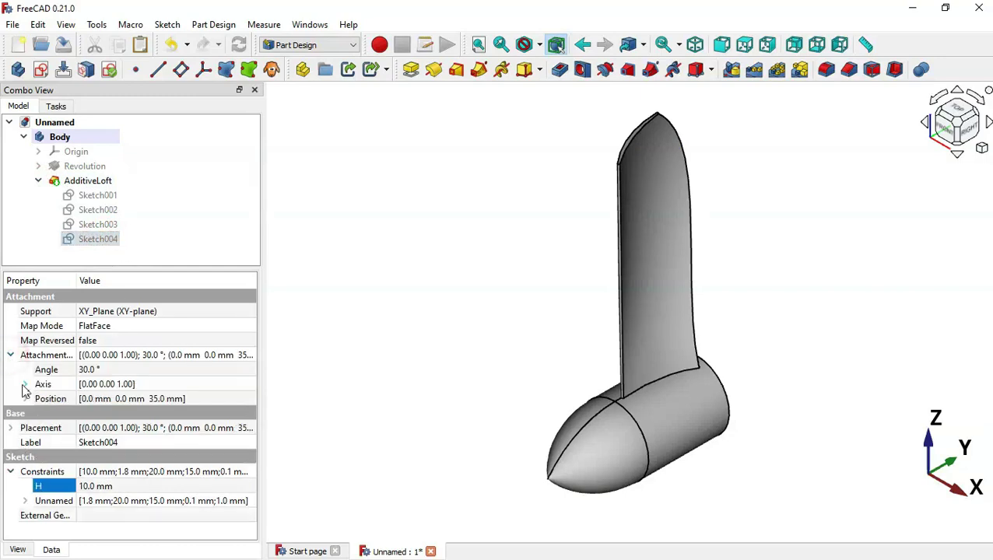
click(26, 399)
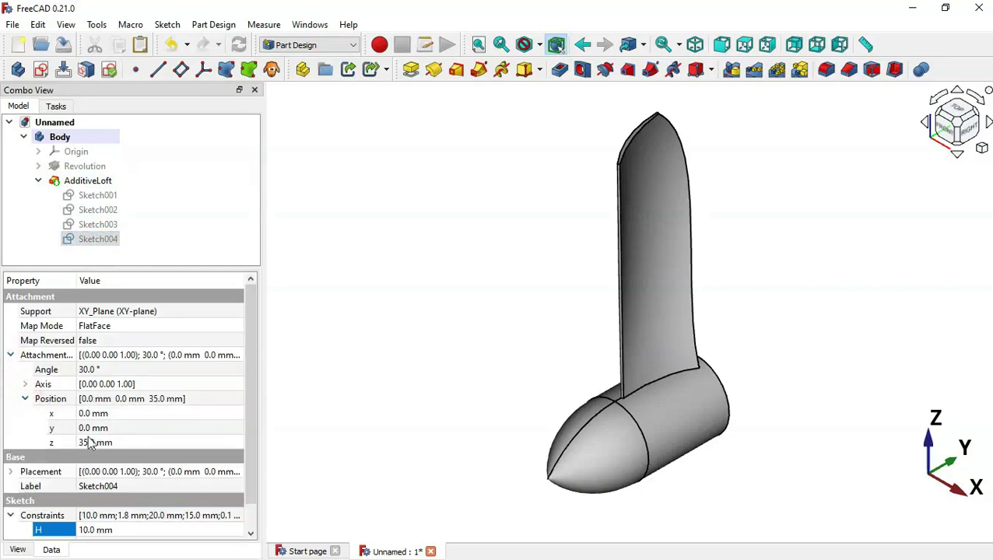
Set Sketch004's attachment Y position to 5 mm and inspect the bent blade.
click(139, 427)
key(alt+Tab)
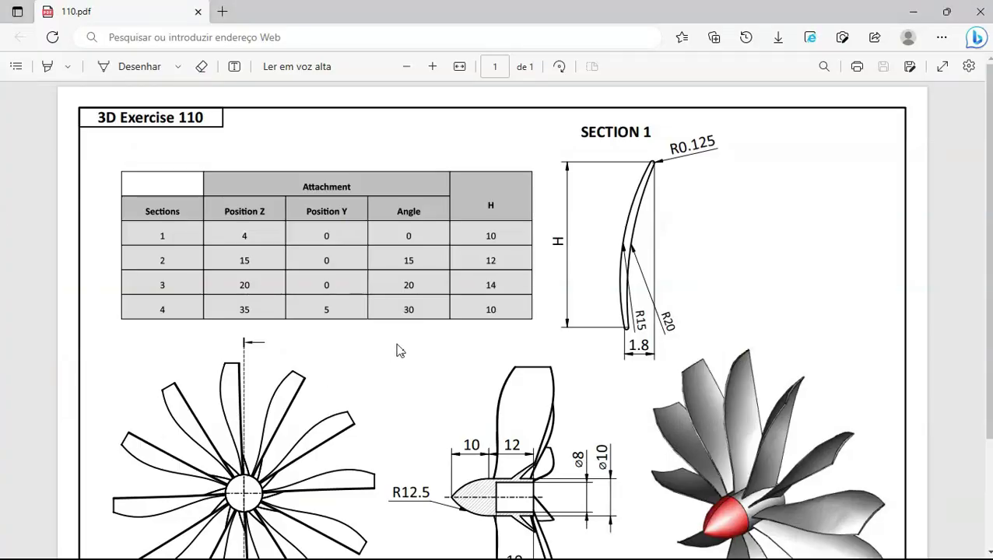
key(alt+Tab)
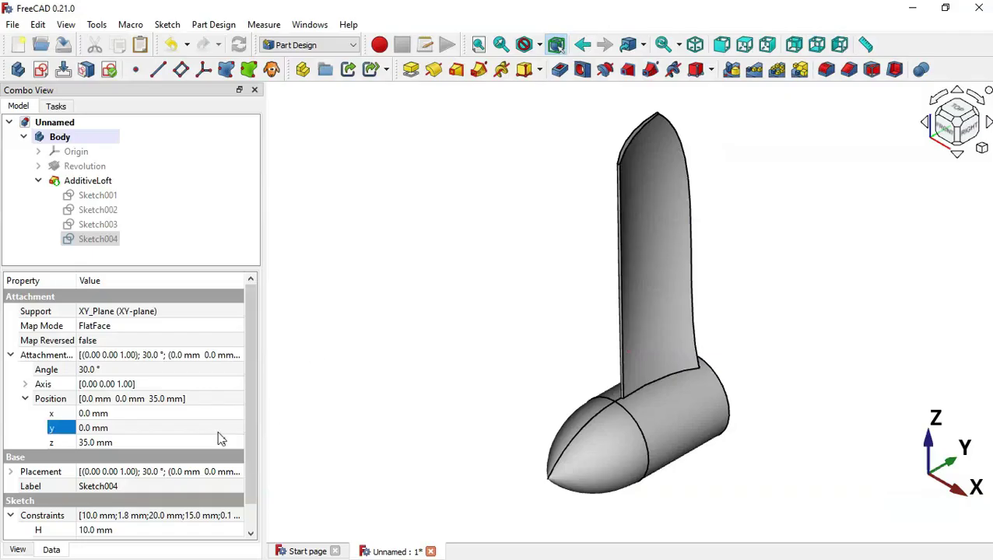
click(153, 428)
text(5)
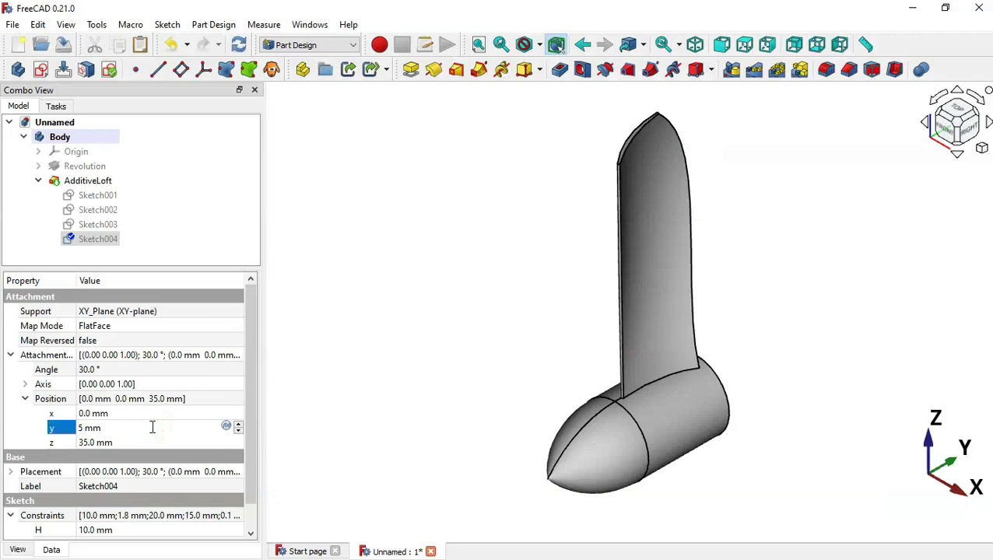
key(Return)
mouse_move(814, 381)
middle_down()
mouse_move(583, 352)
mouse_move(557, 339)
mouse_move(747, 423)
mouse_move(883, 359)
mouse_move(492, 321)
mouse_move(754, 467)
mouse_move(665, 421)
middle_up()
click(452, 299)
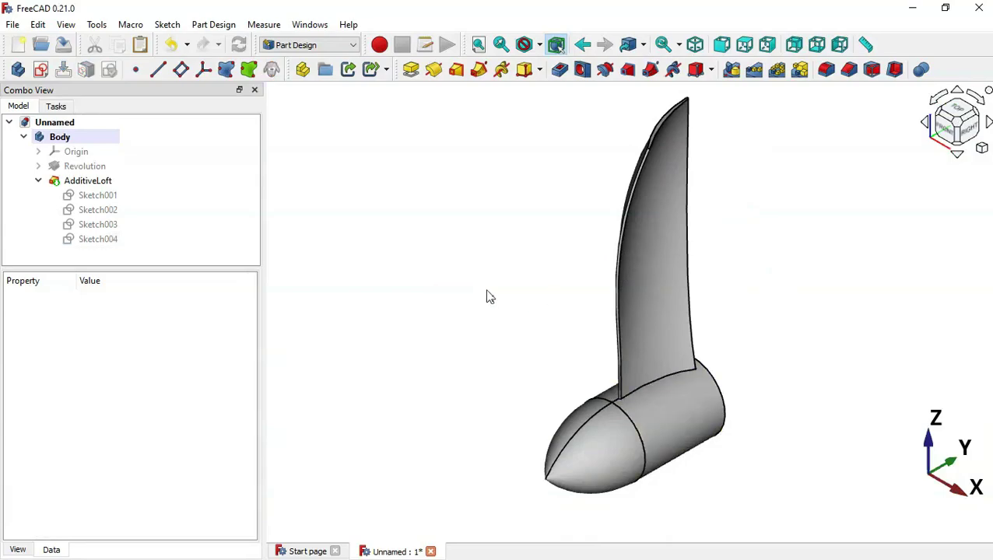
key(alt+Tab)
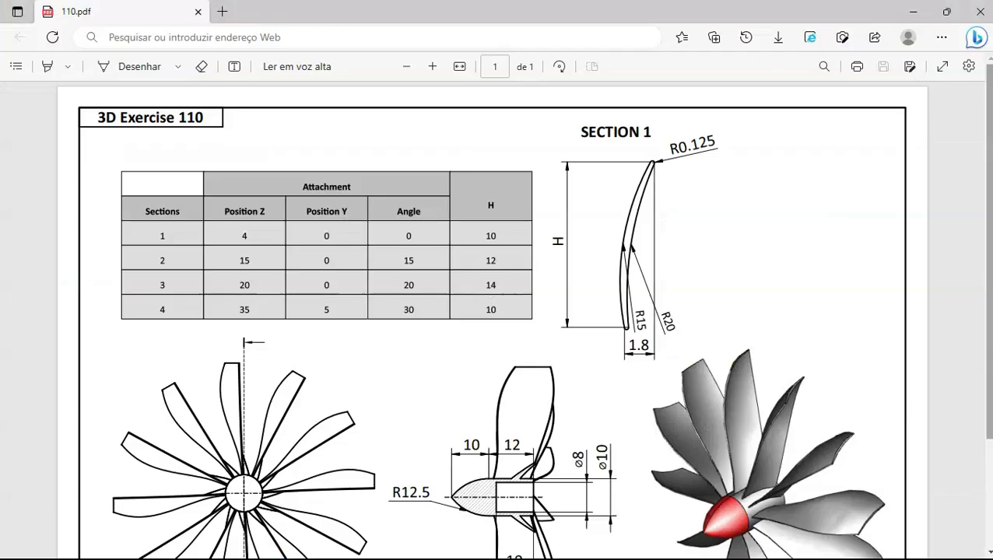
scroll(706, 334, down, 3)
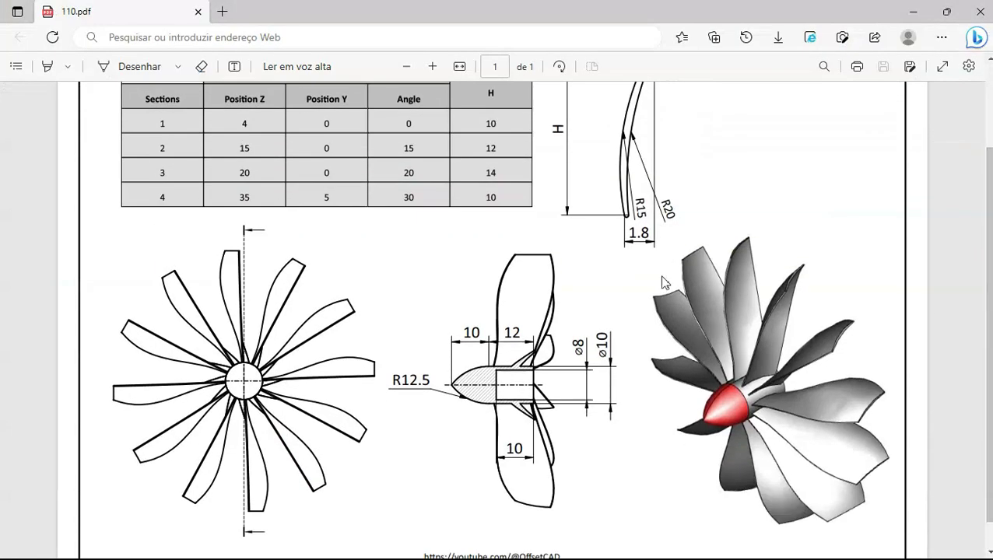
key(alt+Tab)
key(alt+Tab)
key(Tab)
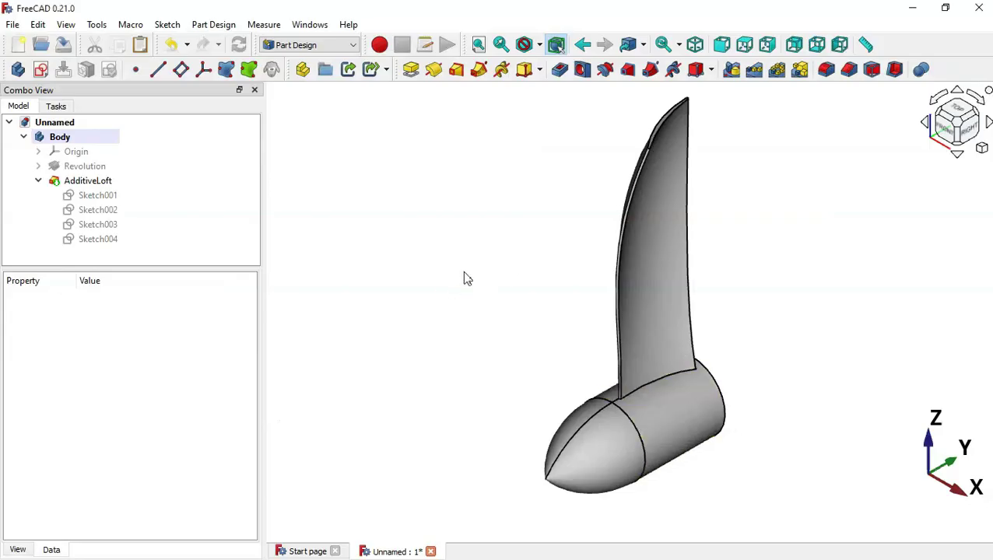
Polar-pattern the AdditiveLoft blade about the base Y axis: 12 occurrences over 360°.
click(95, 182)
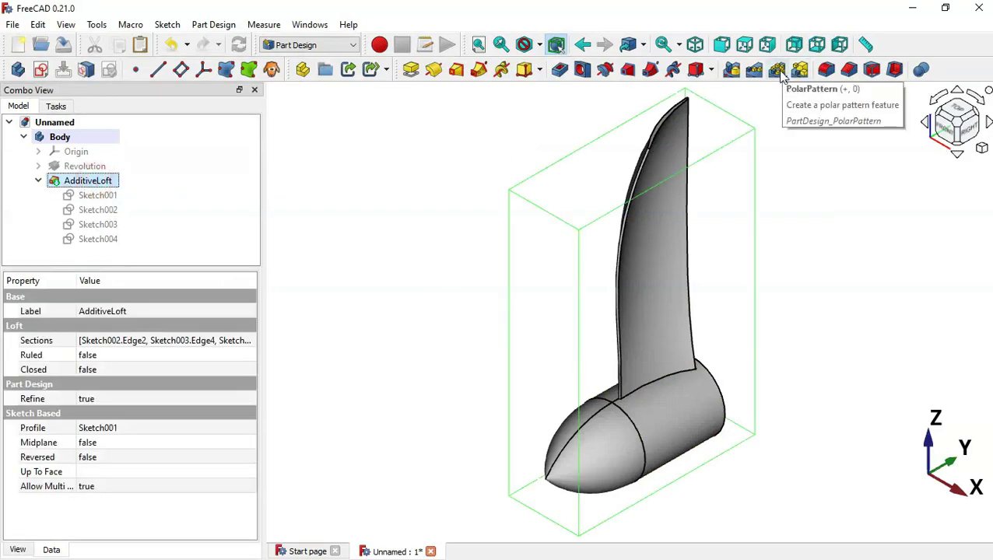
click(777, 71)
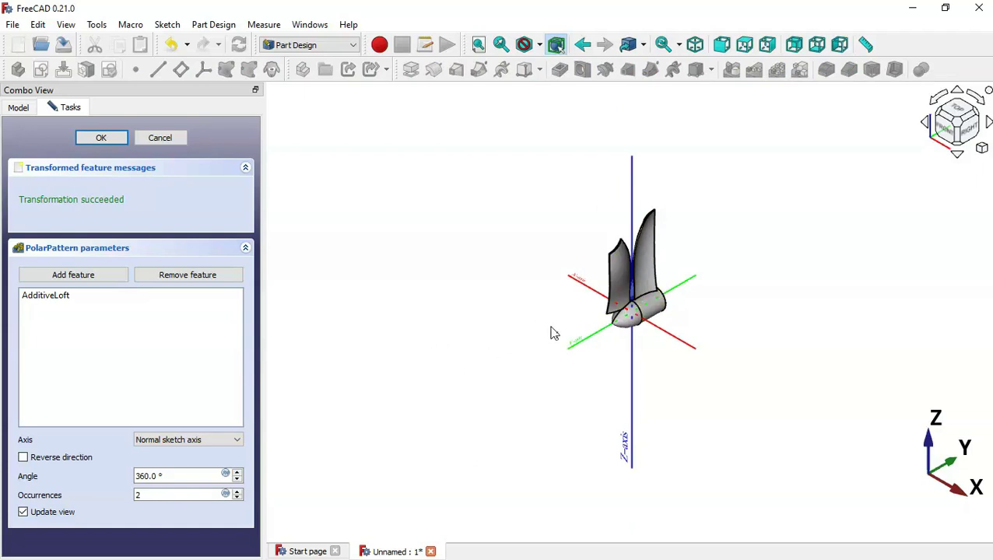
click(187, 441)
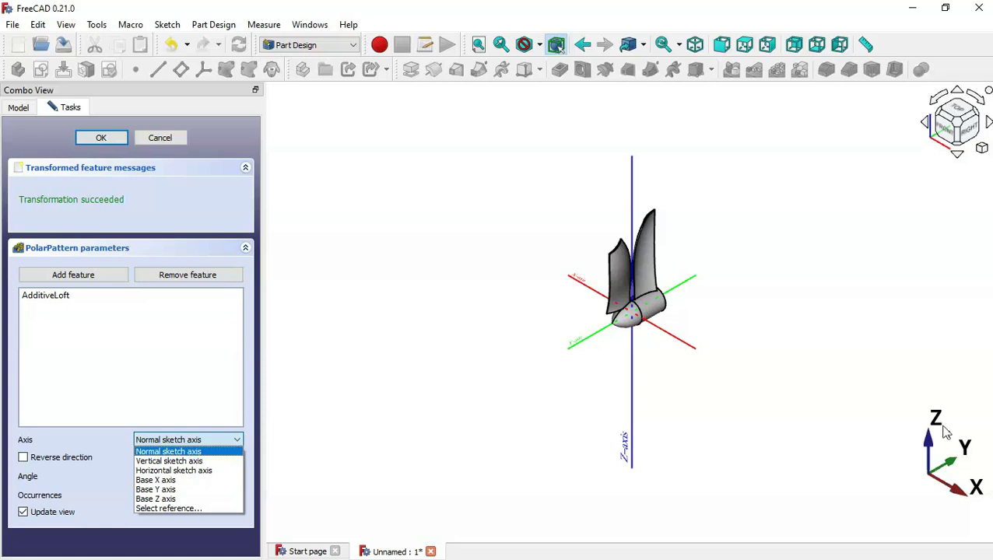
click(190, 489)
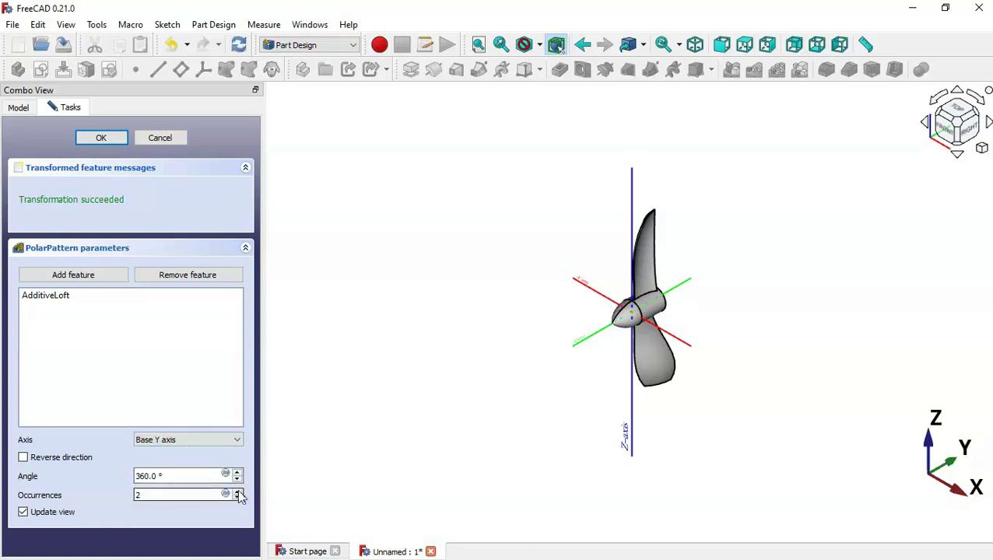
double_click(184, 495)
key(alt+Tab)
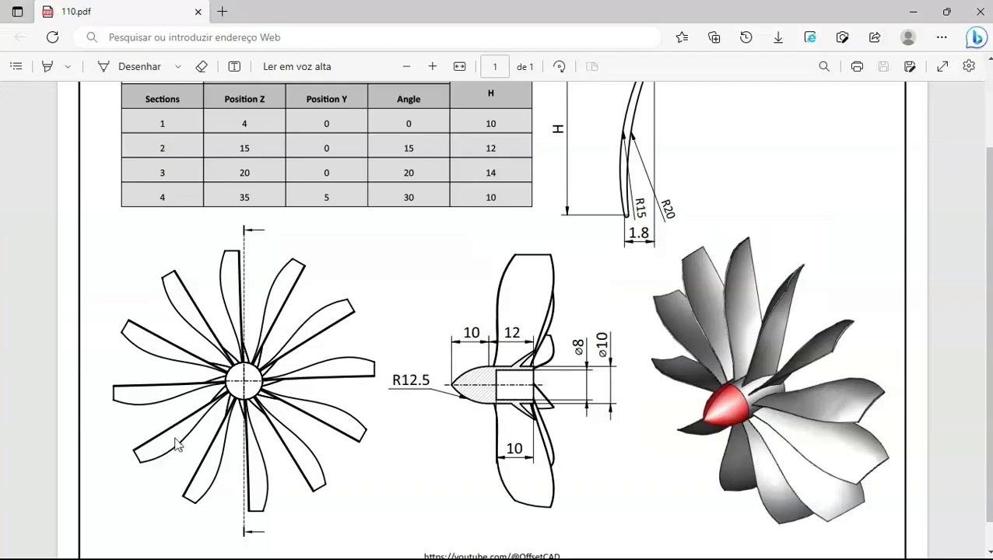
key(alt+Tab)
text(1)
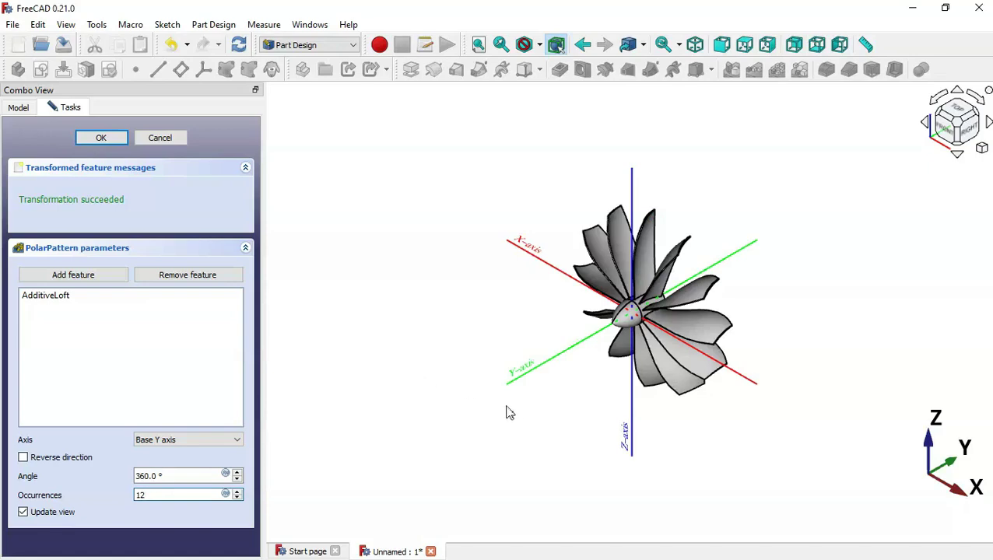
middle_drag(511, 411, 614, 408)
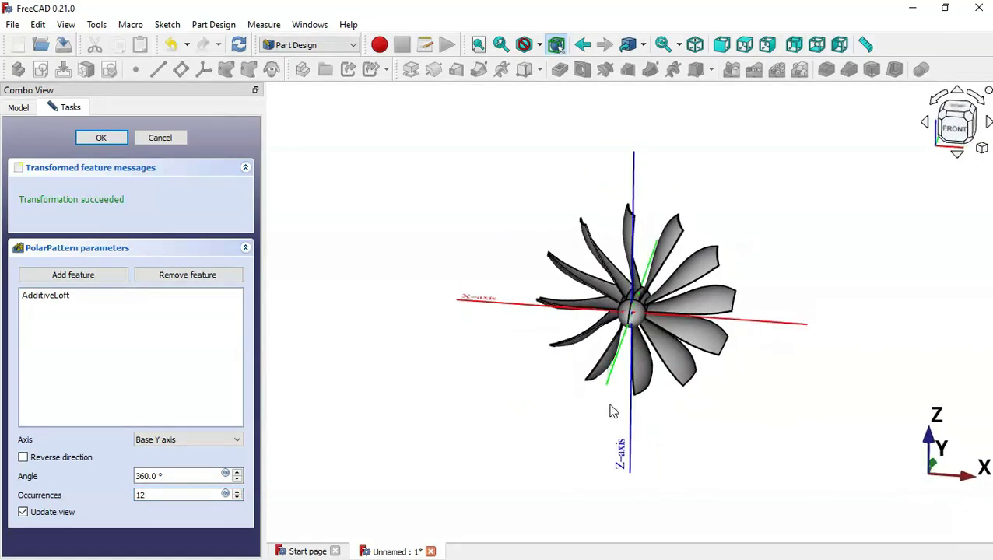
click(102, 138)
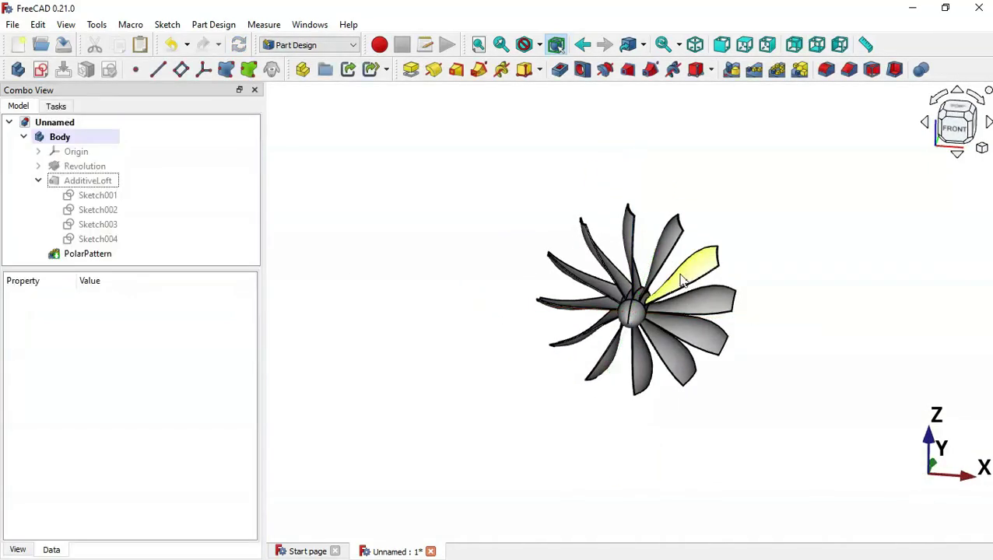
Orbit around to the back of the hub and select its flat circular rear face.
click(790, 282)
middle_drag(793, 285, 665, 328)
scroll(665, 340, up, 3)
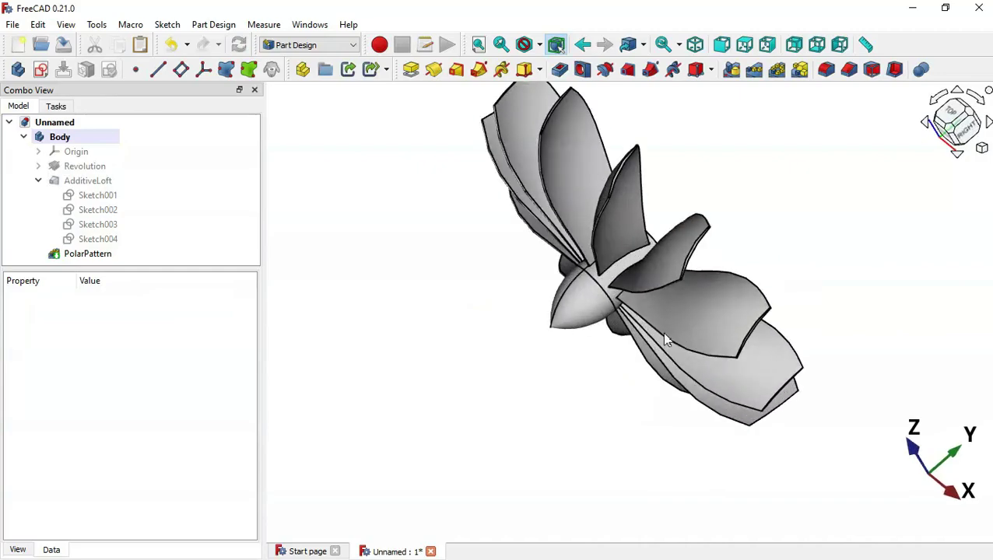
middle_drag(862, 291, 804, 363)
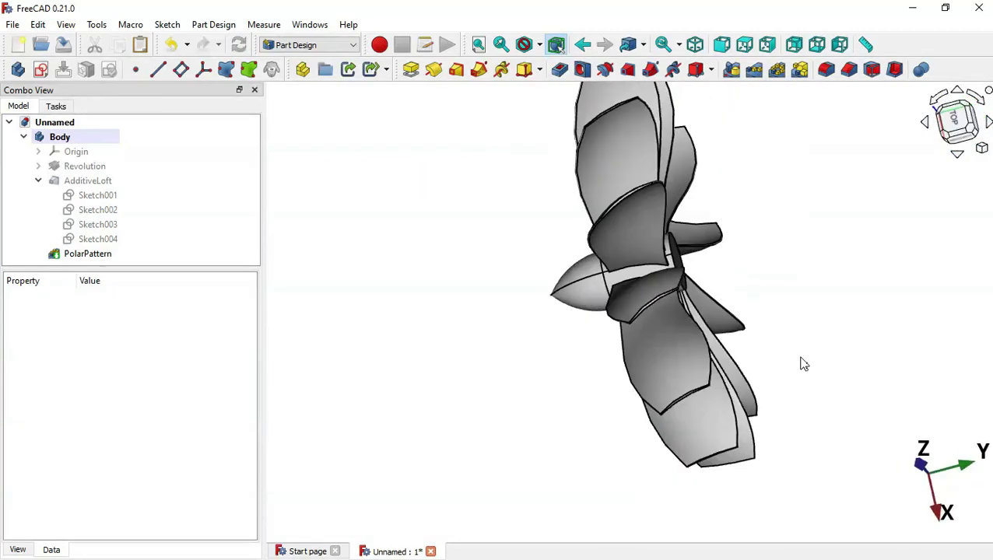
key(alt+Tab)
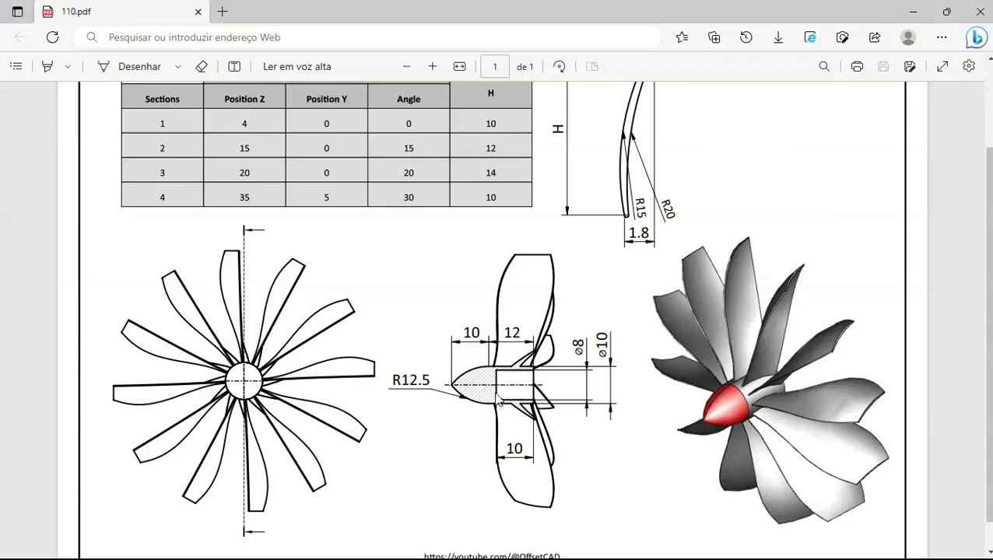
key(alt+Tab)
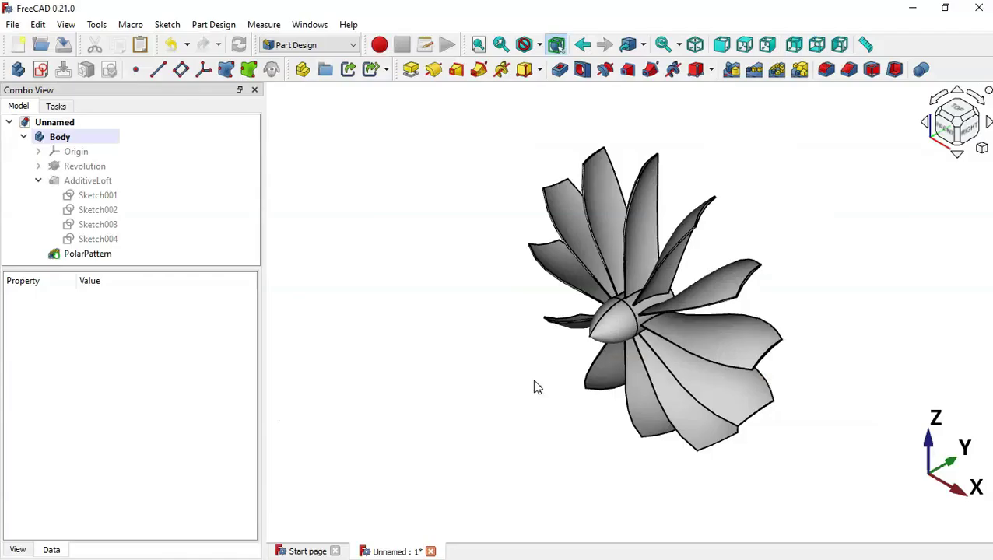
middle_drag(792, 278, 506, 346)
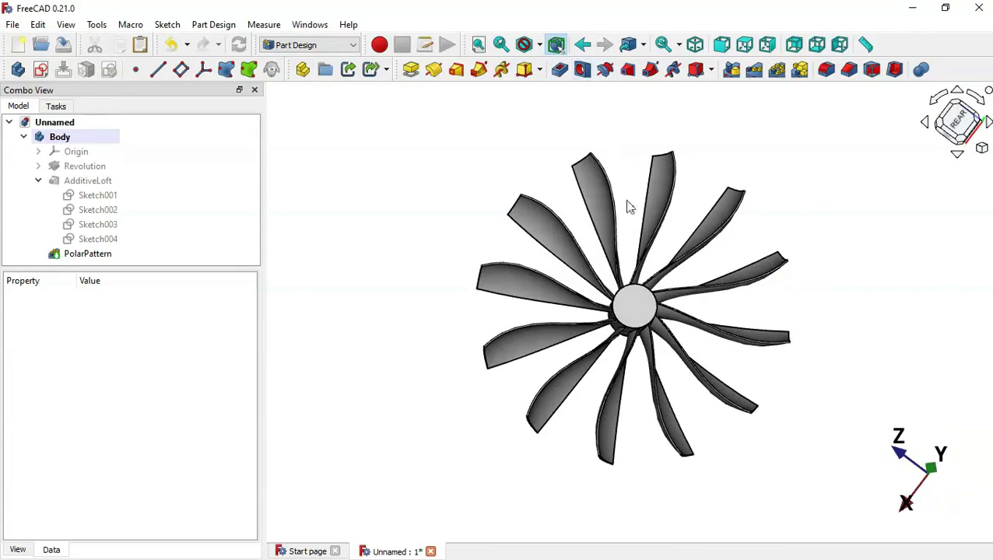
middle_drag(628, 207, 696, 309)
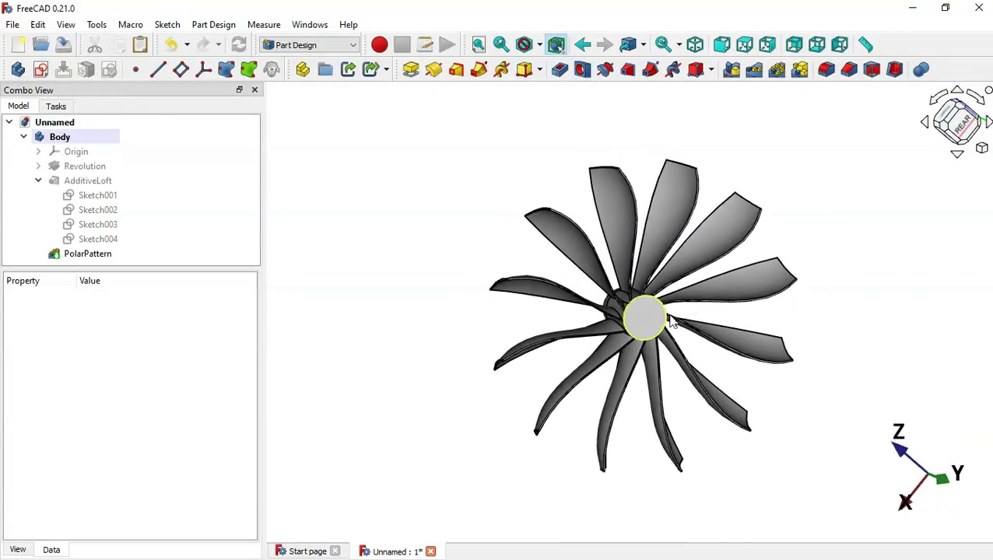
scroll(669, 313, up, 5)
click(599, 335)
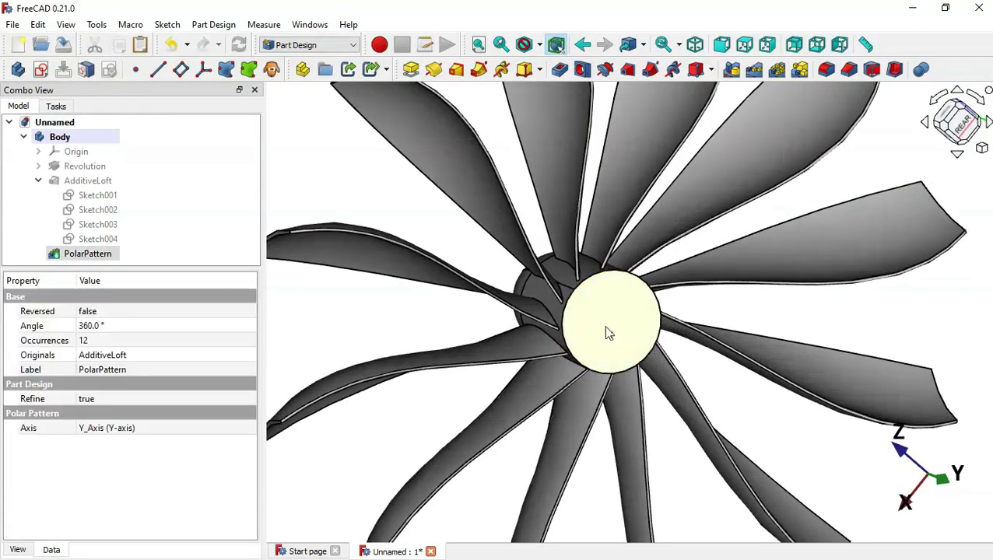
middle_drag(607, 332, 646, 257)
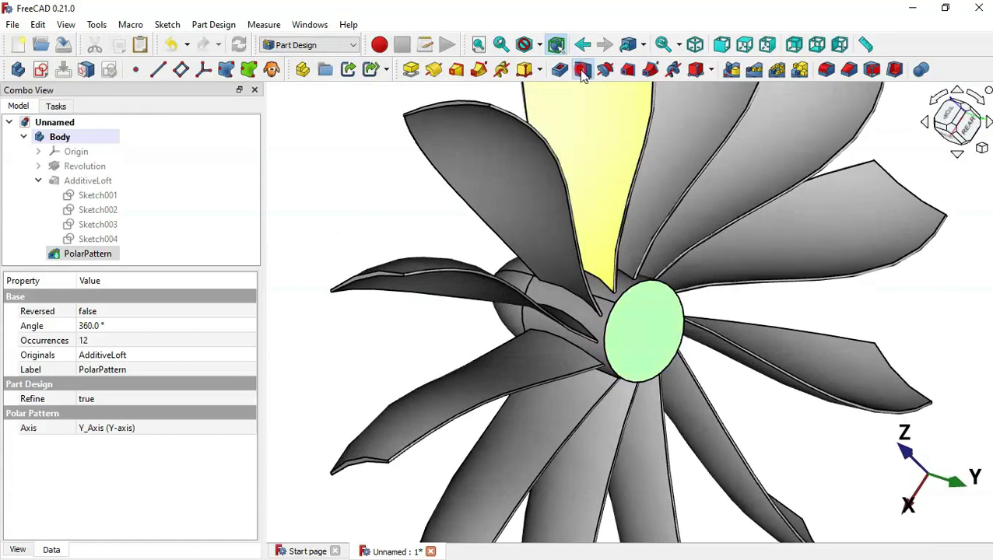
Start a Hole on the hub face with 10 mm depth and 8 mm diameter.
click(582, 70)
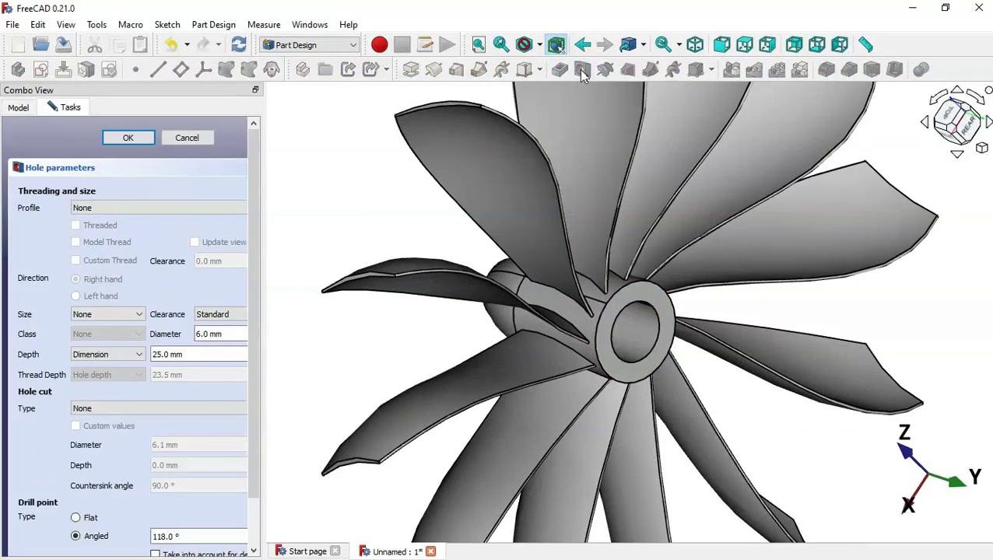
click(218, 357)
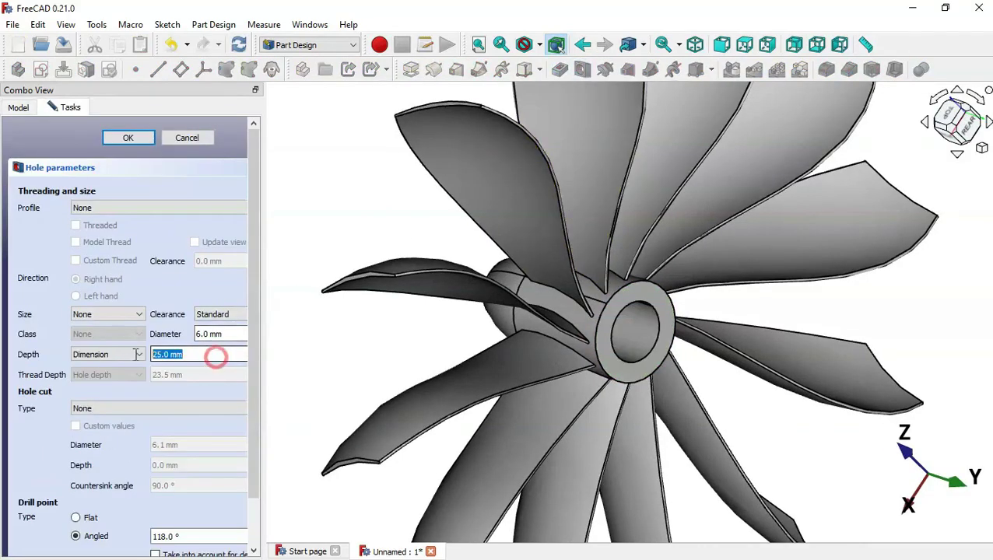
key(alt+Tab)
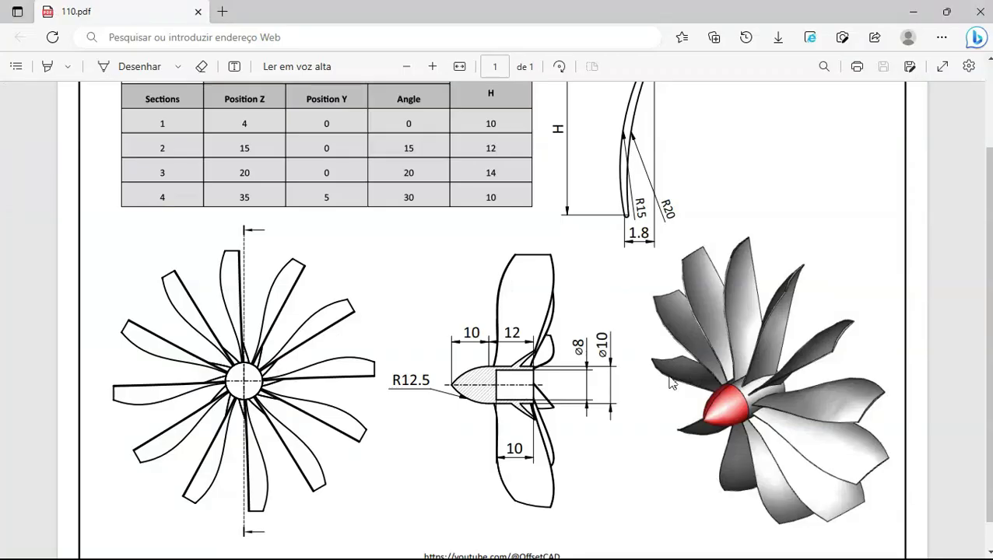
key(alt+Tab)
text(10)
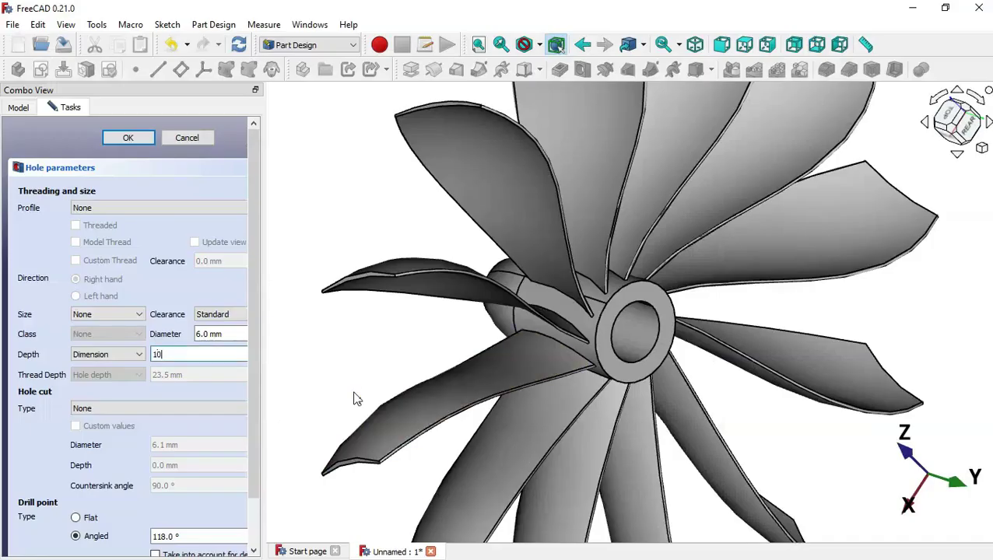
click(231, 335)
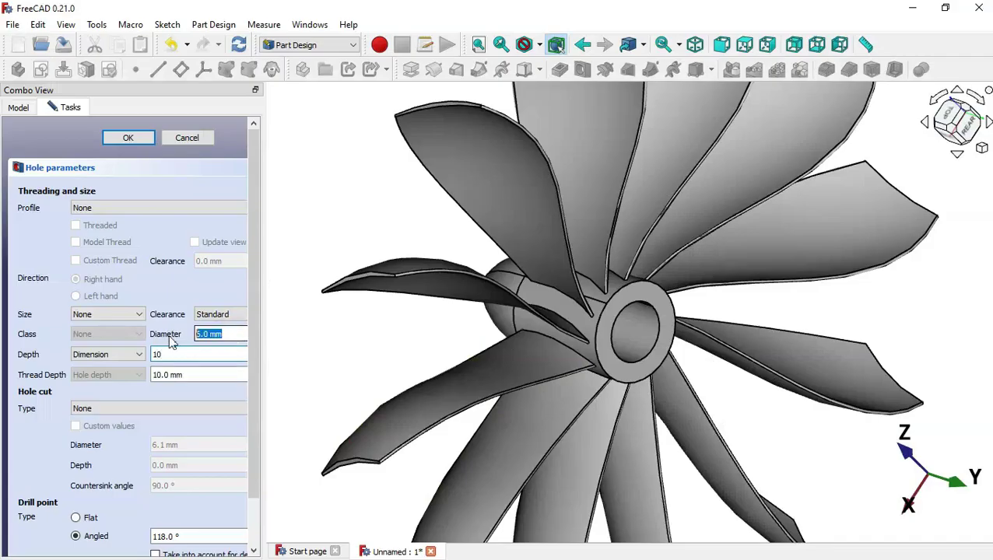
key(alt+Tab)
key(alt+Tab)
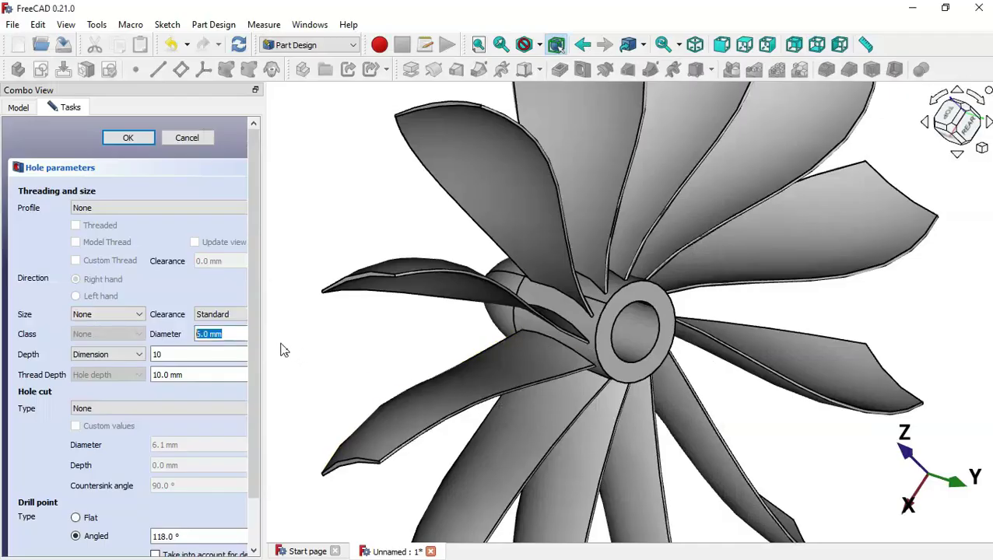
text(8)
Set the hole's drill point to Flat and confirm the Hole feature.
middle_drag(779, 335, 573, 348)
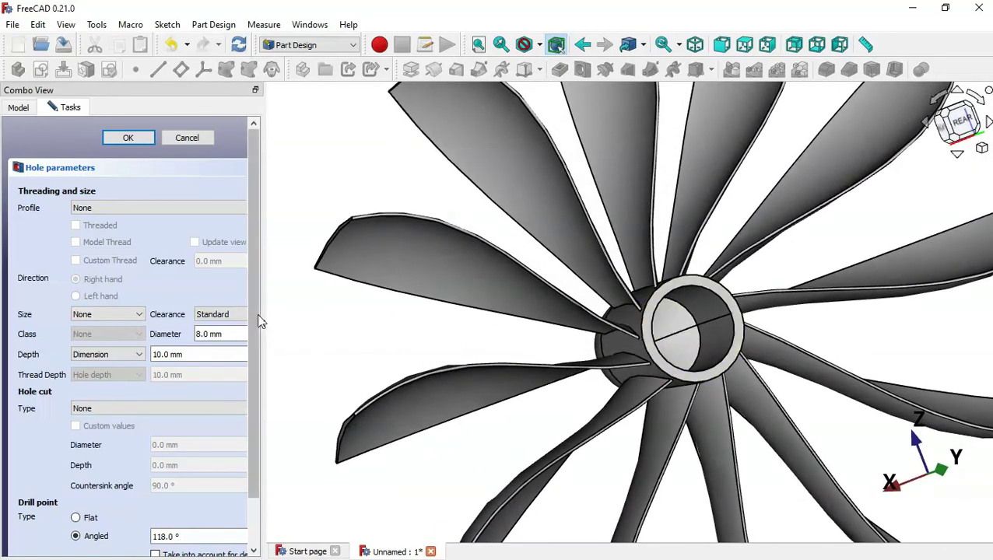
scroll(256, 313, down, 2)
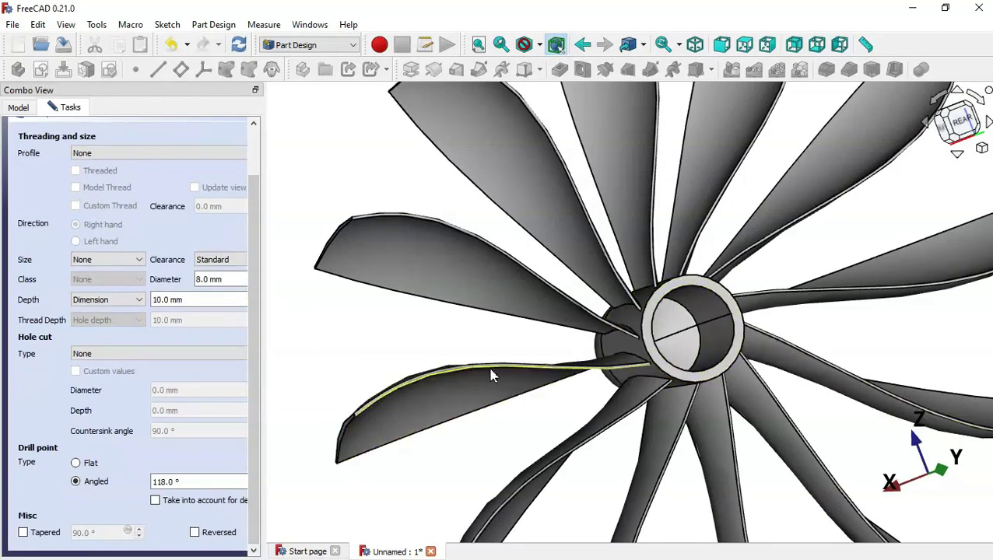
click(89, 465)
drag(257, 384, 268, 206)
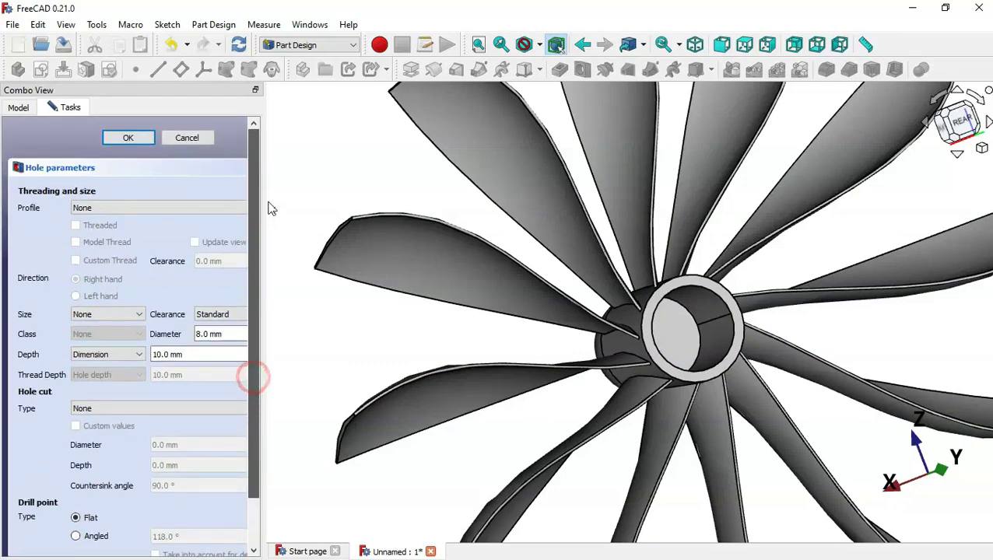
click(127, 140)
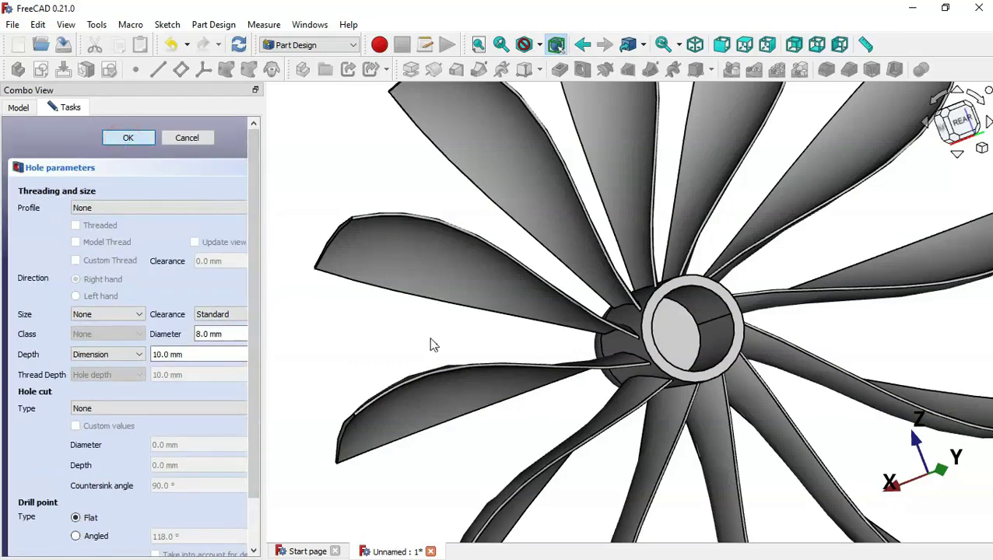
click(769, 304)
click(828, 296)
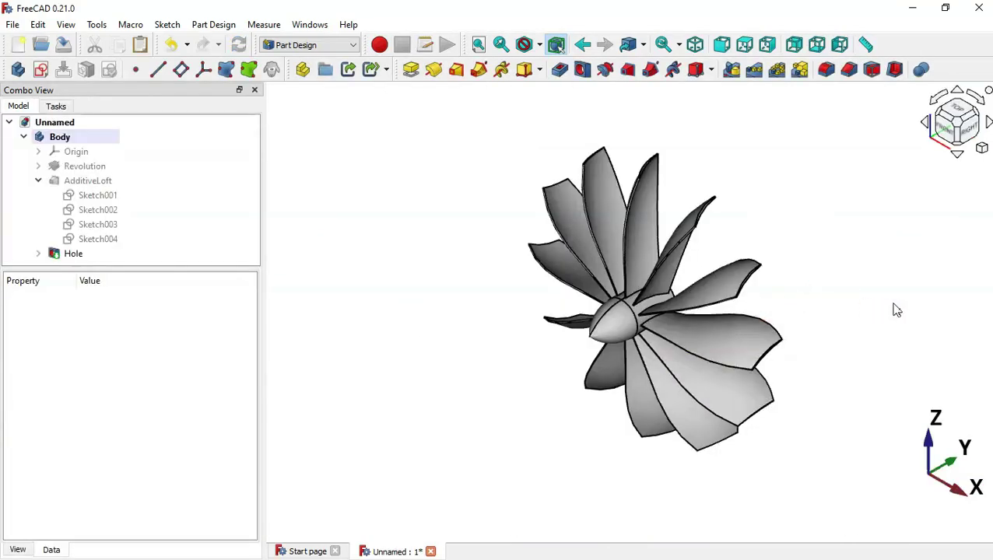
drag(894, 308, 823, 299)
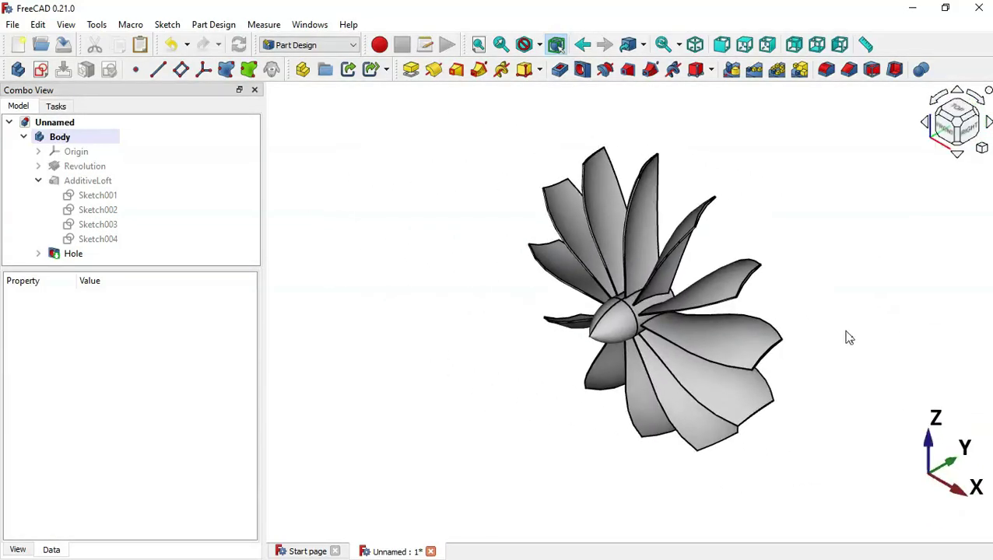